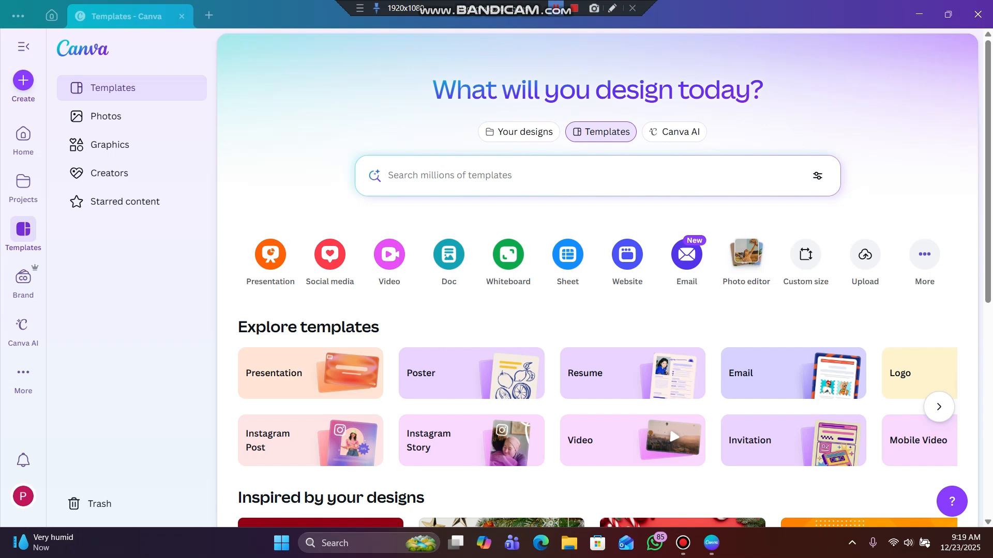
# Search the templates for "christmas video" and look over the first results
pyautogui.click(517, 176)
pyautogui.write('christmas v')
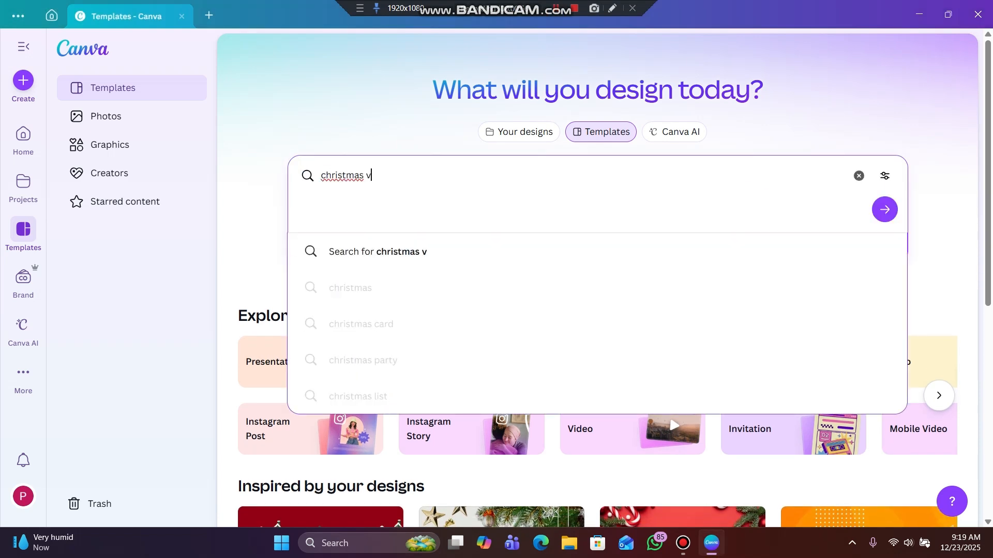
pyautogui.write('ideo')
pyautogui.press('Return')
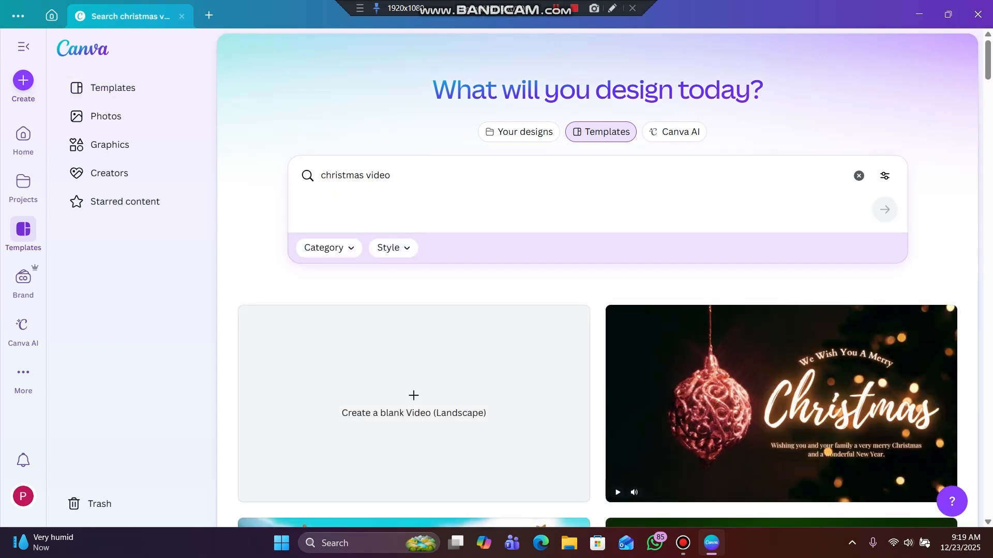
pyautogui.scroll(-3, 781, 336)
pyautogui.scroll(-3, 781, 310)
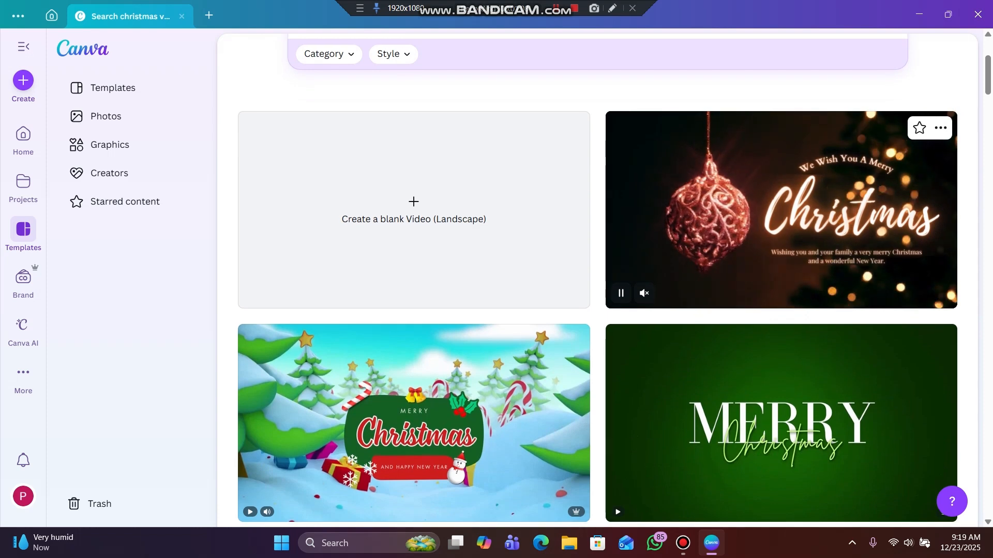
pyautogui.scroll(3, 780, 336)
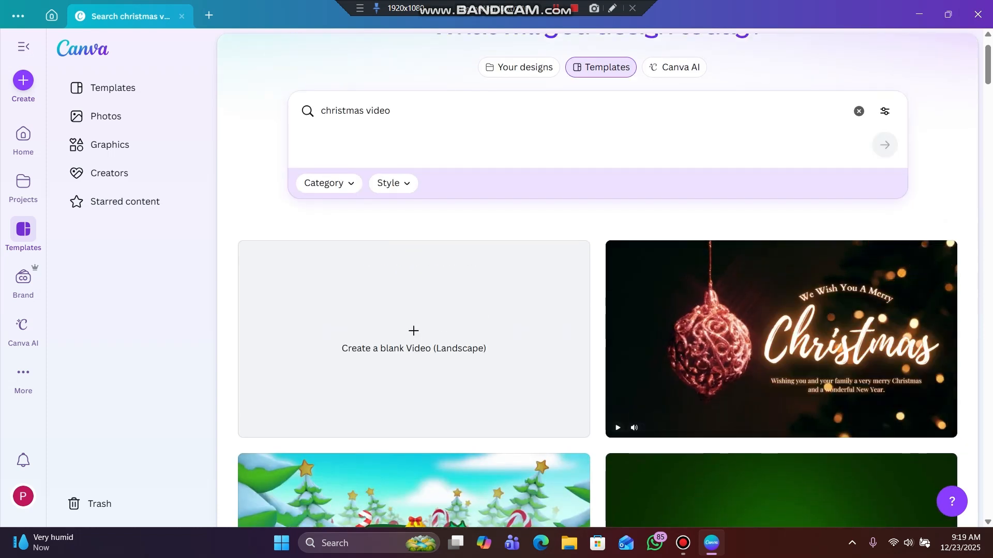
# Filter the Christmas video templates by the Animated style and browse the matching designs
pyautogui.click(329, 183)
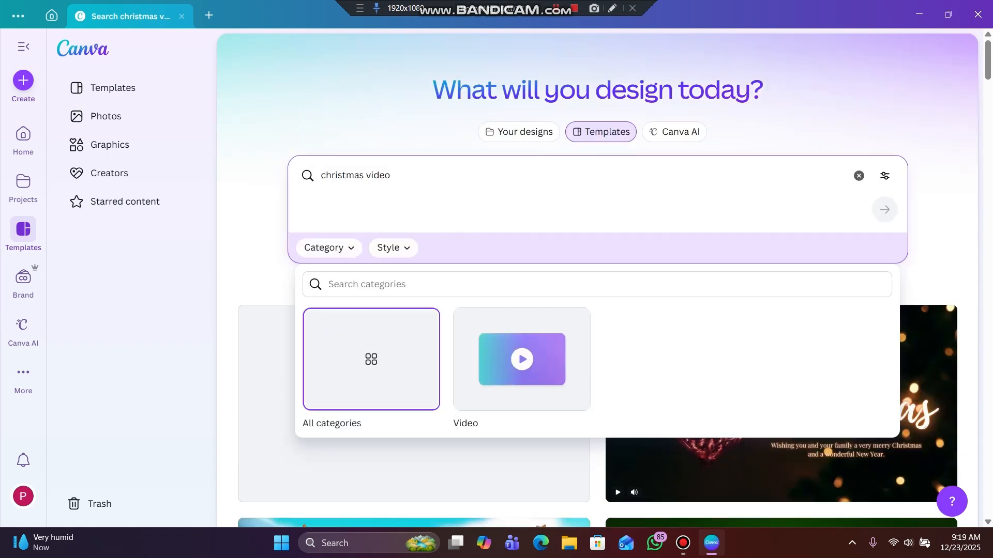
pyautogui.click(393, 248)
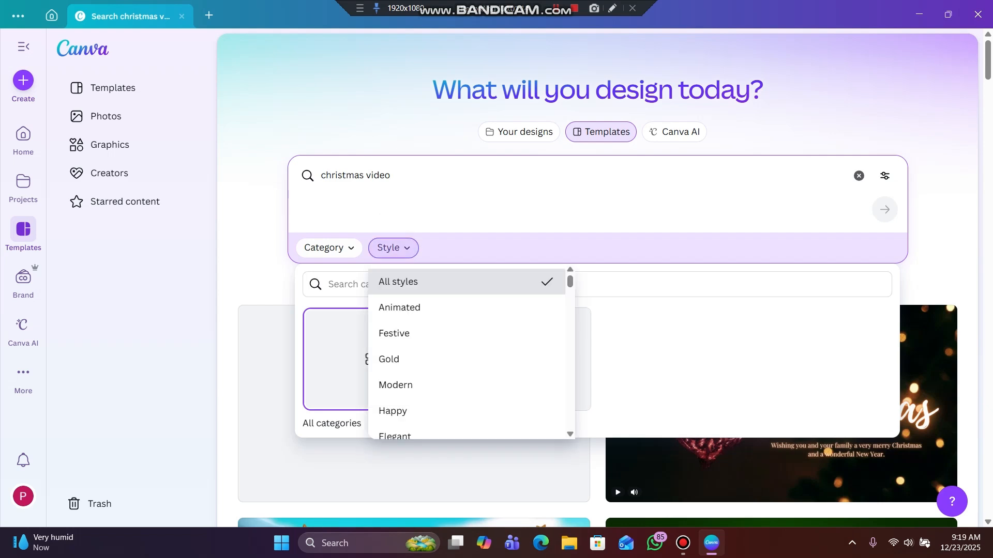
pyautogui.scroll(-3, 414, 310)
pyautogui.scroll(3, 413, 311)
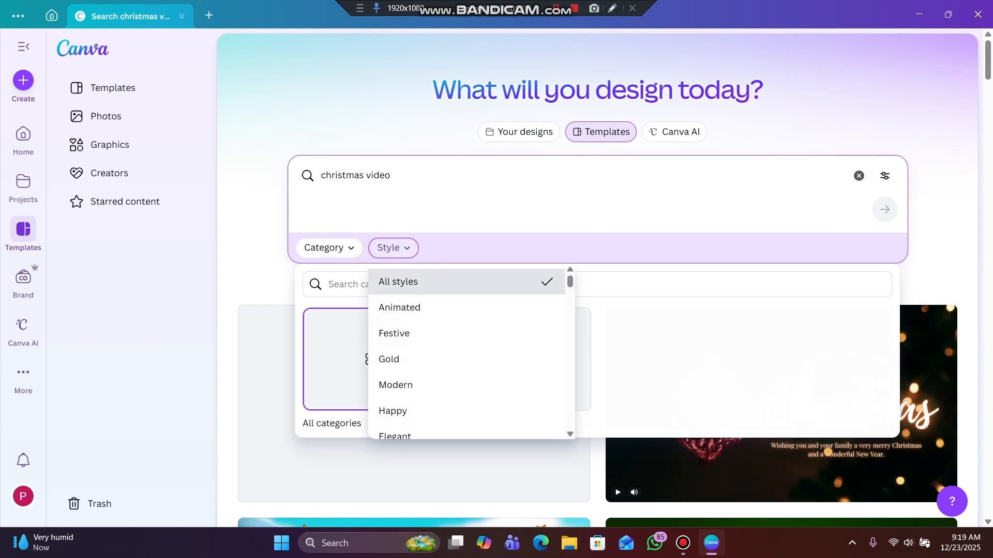
pyautogui.click(393, 248)
pyautogui.click(393, 248)
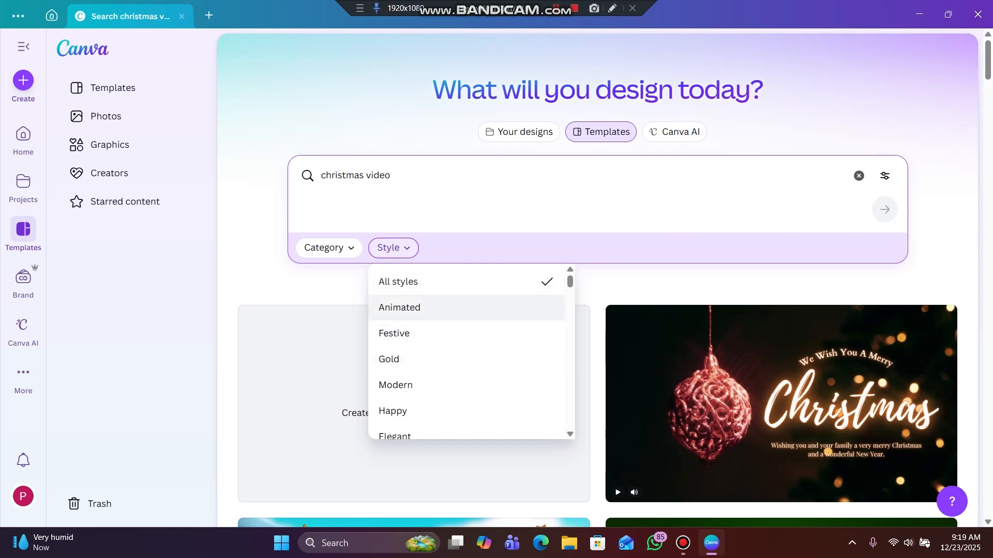
pyautogui.click(400, 307)
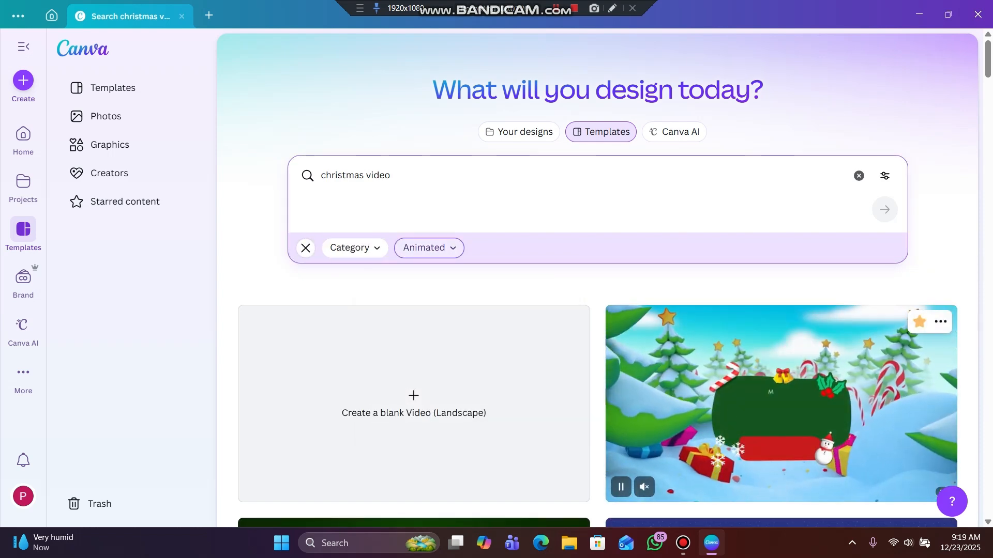
pyautogui.scroll(-3, 594, 310)
pyautogui.scroll(-6, 594, 311)
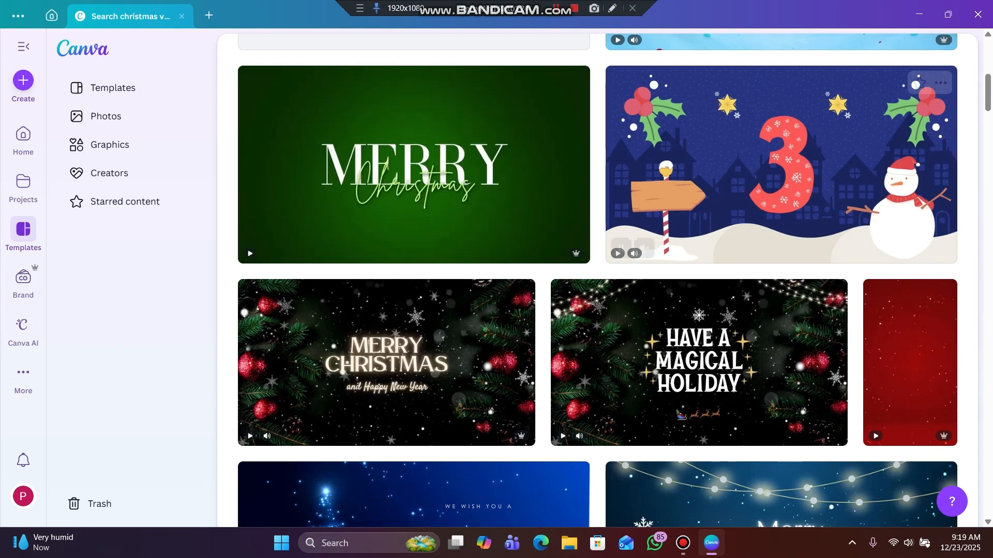
pyautogui.scroll(3, 749, 362)
pyautogui.scroll(4, 750, 362)
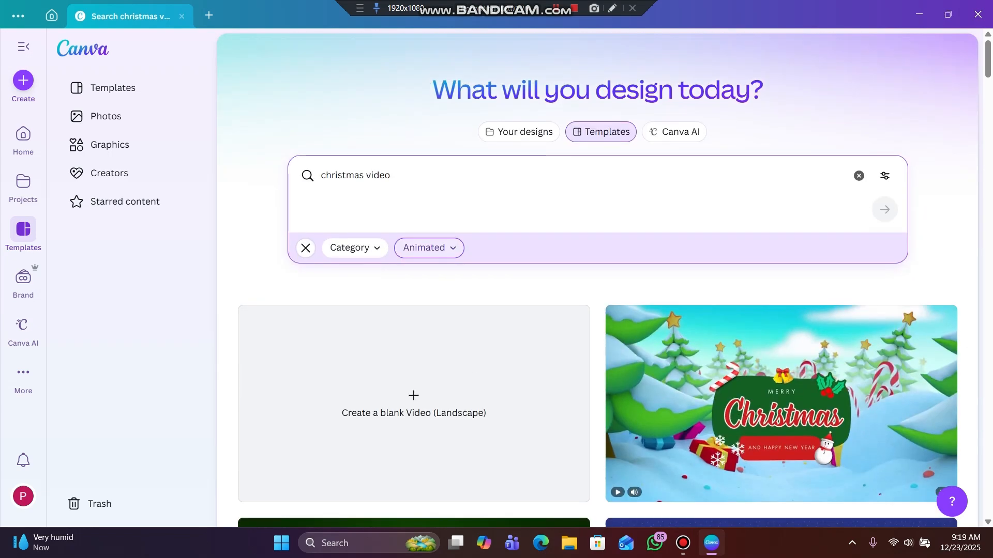
# Try the Gold style filter on the Christmas video templates, and return the filter to All styles
pyautogui.click(429, 248)
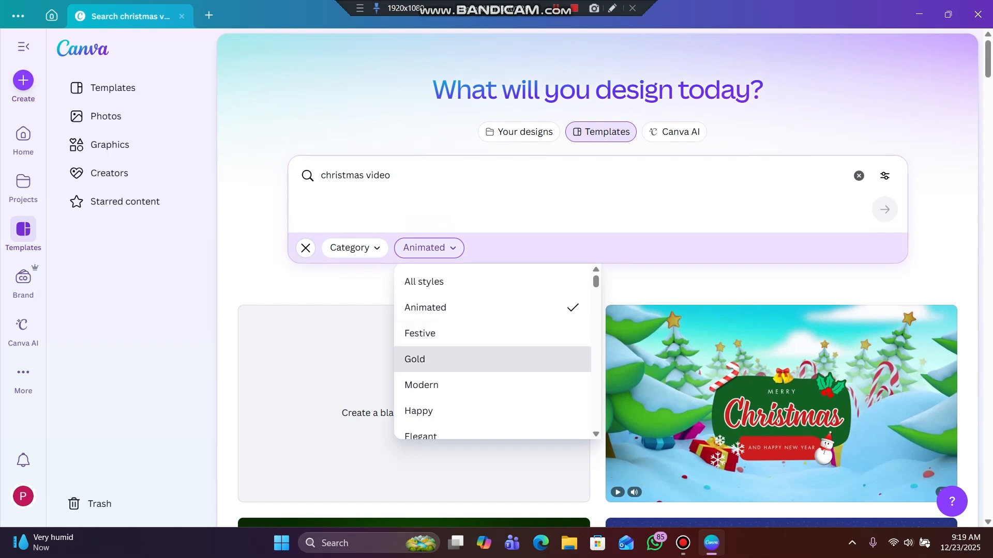
pyautogui.click(724, 361)
pyautogui.scroll(-1, 522, 285)
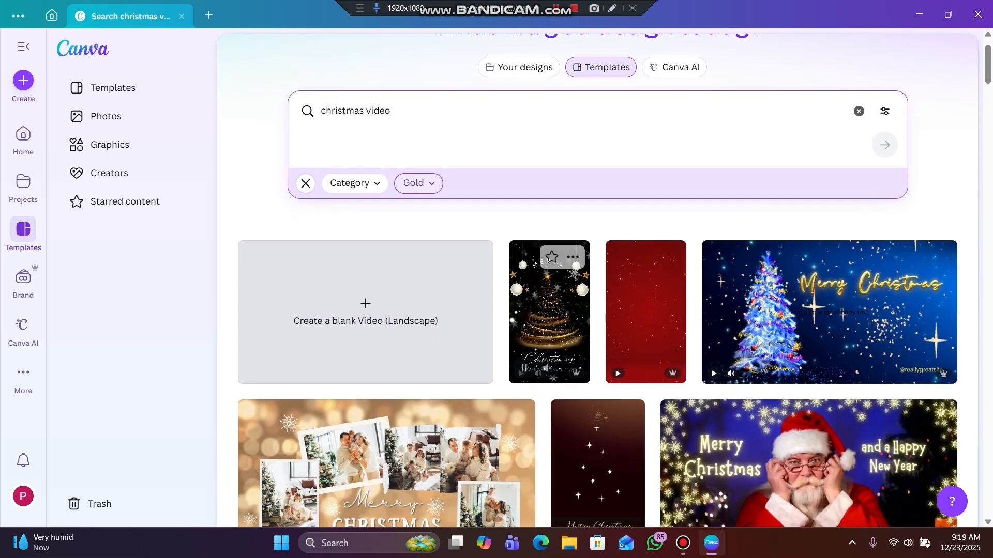
pyautogui.scroll(-3, 522, 284)
pyautogui.scroll(-3, 506, 222)
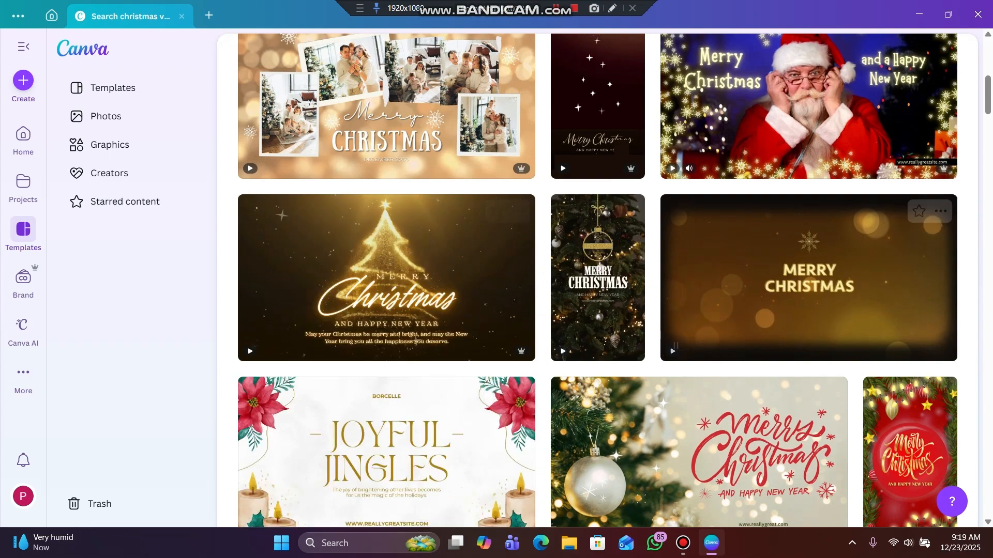
pyautogui.scroll(6, 597, 279)
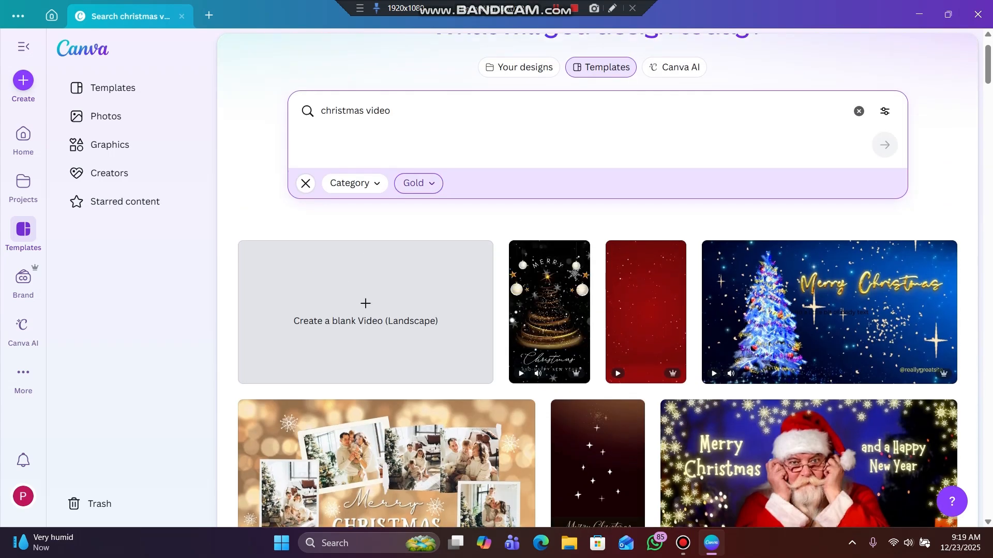
pyautogui.scroll(1, 597, 279)
pyautogui.click(416, 247)
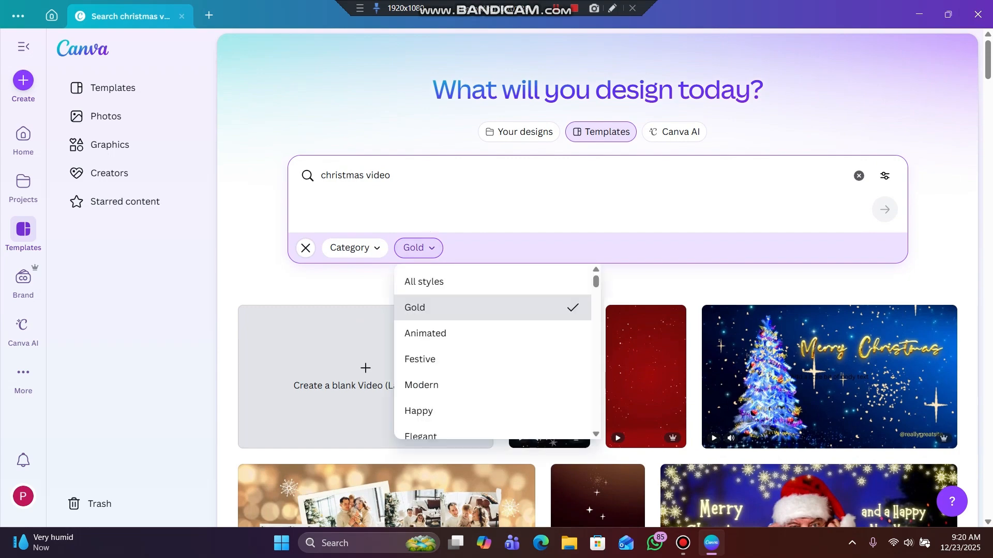
pyautogui.click(418, 281)
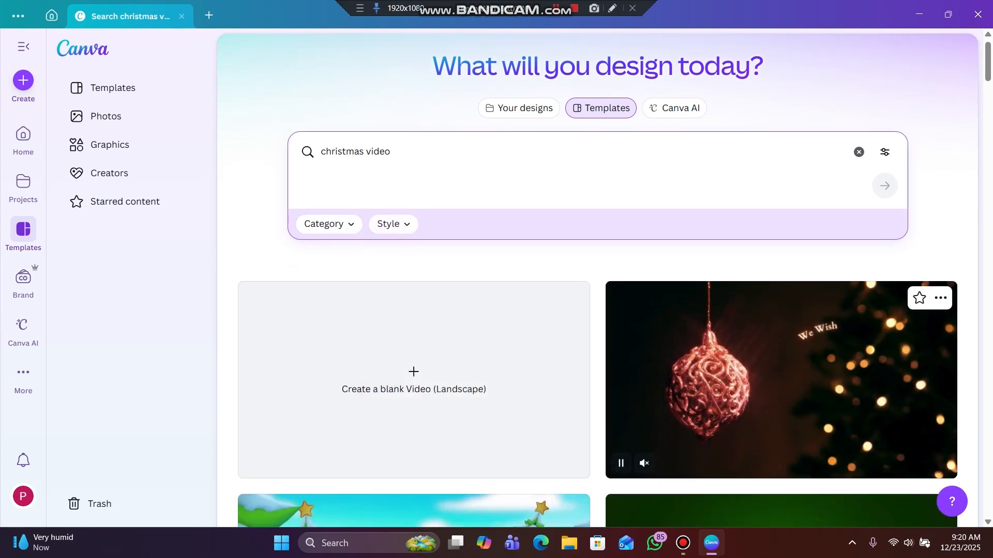
# Find the Green and Pink Folksy Christmas Video template among the results and open it for customization
pyautogui.scroll(-6, 597, 279)
pyautogui.scroll(-5, 597, 279)
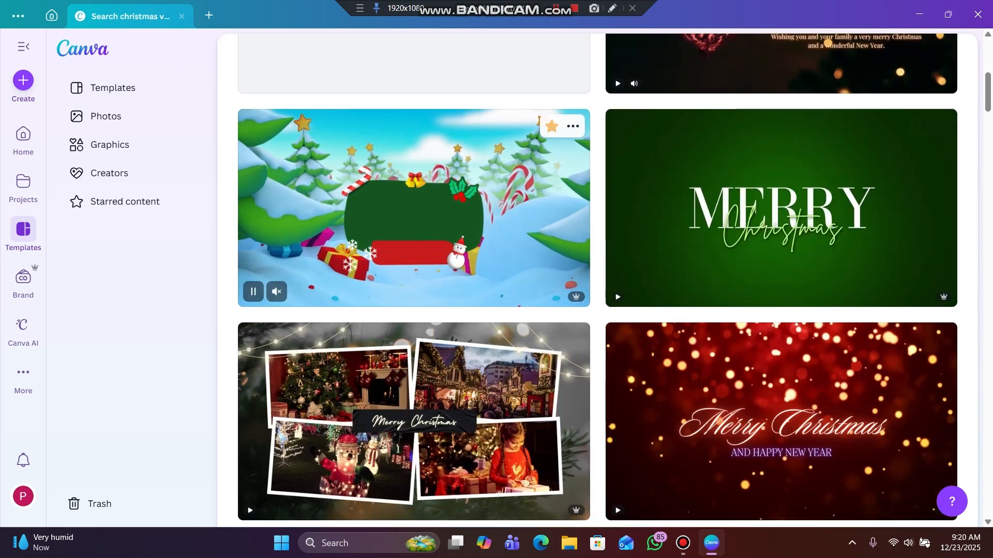
pyautogui.scroll(-6, 597, 279)
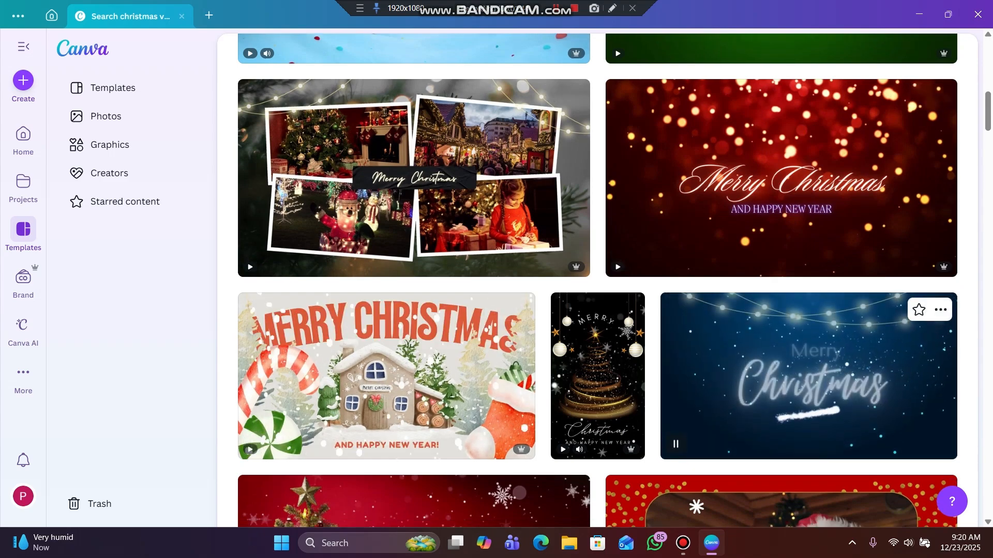
pyautogui.scroll(-5, 597, 279)
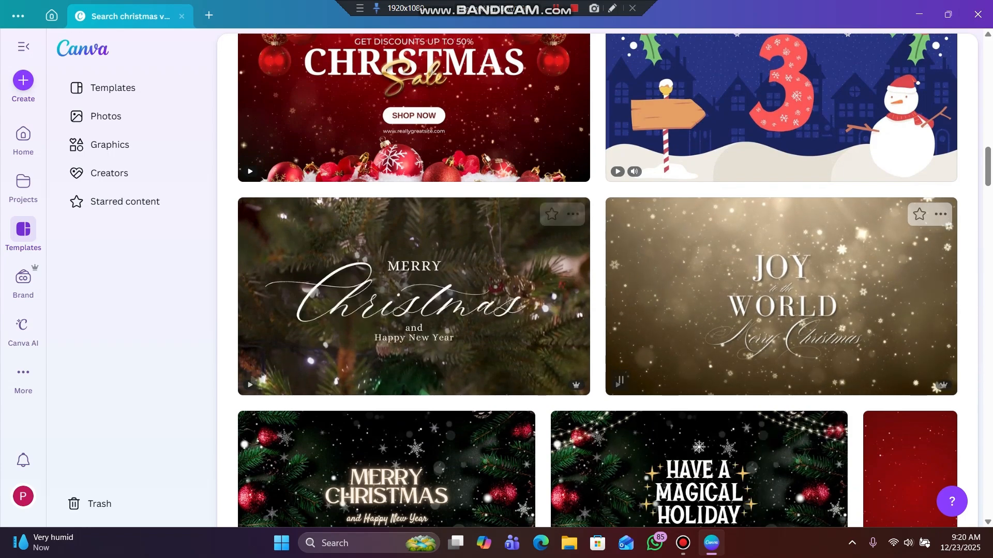
pyautogui.scroll(-4, 597, 279)
pyautogui.scroll(-9, 569, 233)
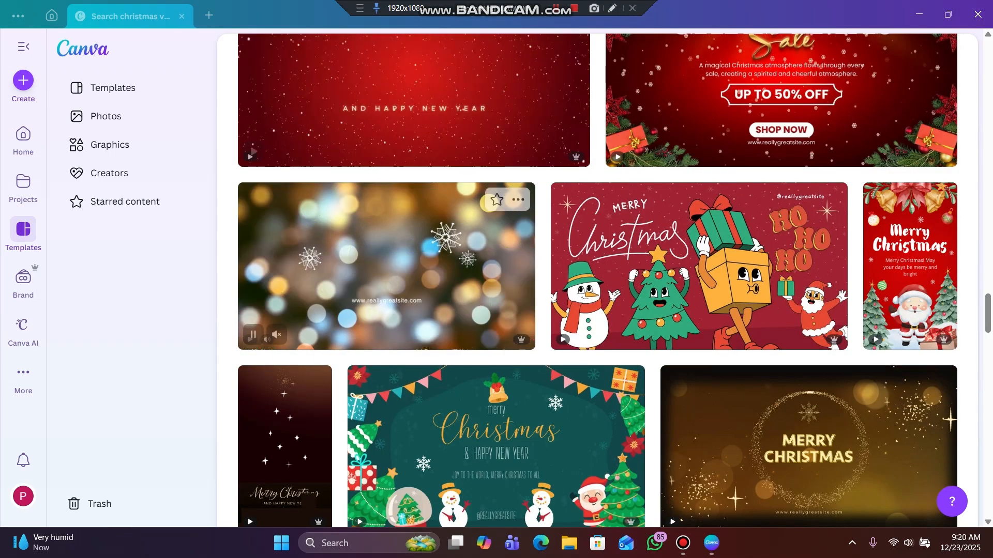
pyautogui.click(398, 259)
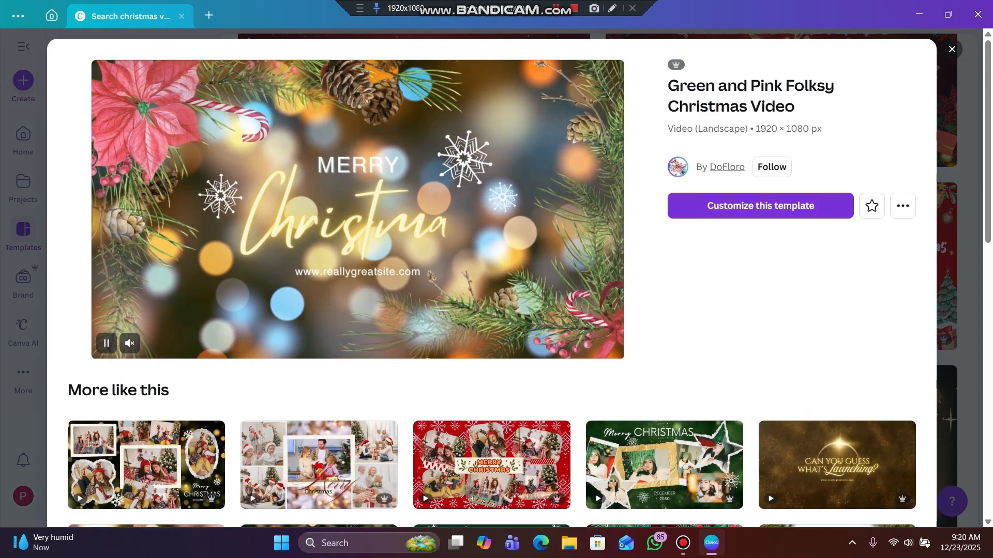
pyautogui.click(760, 206)
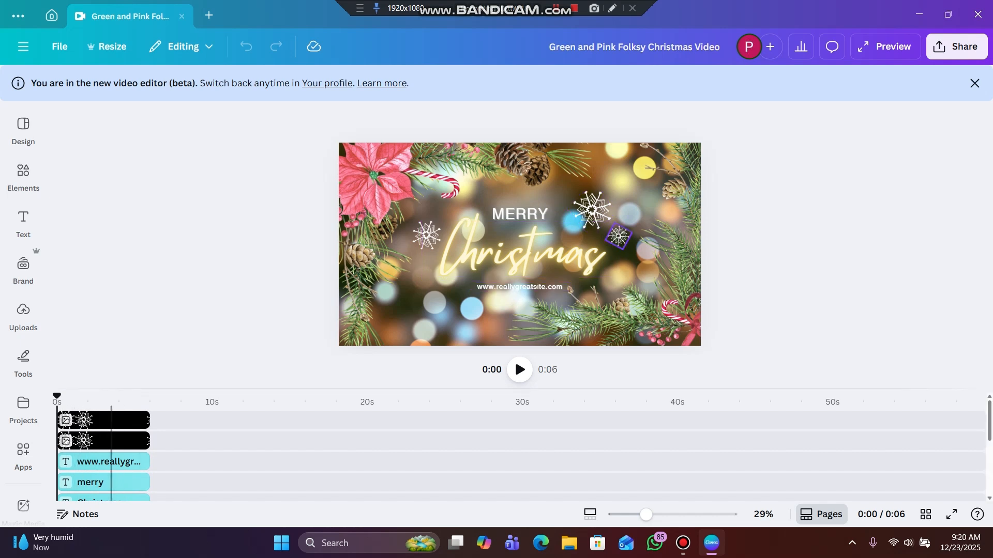
# Examine the template's separate parts: the two right-hand snowflakes, the website line, the MERRY text and the background clip
pyautogui.click(618, 236)
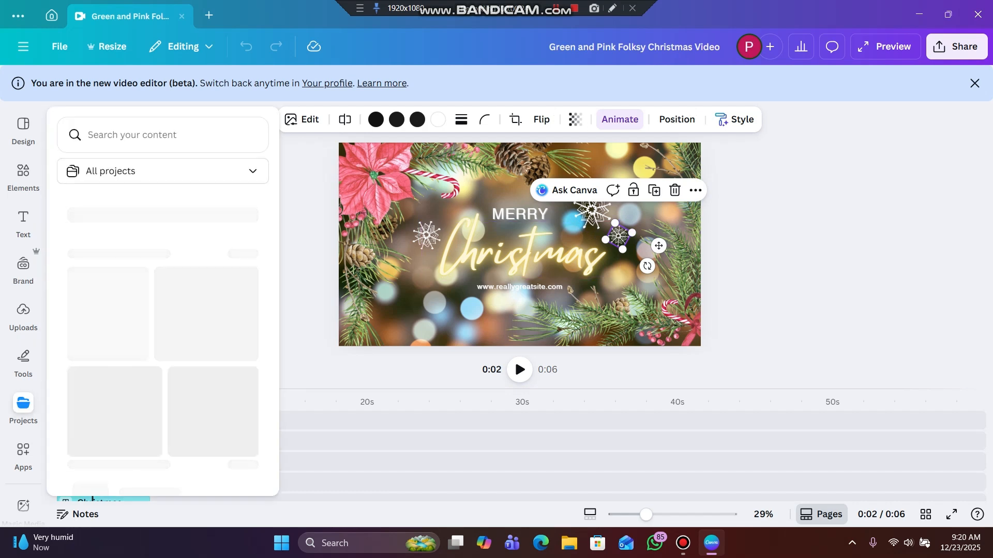
pyautogui.click(592, 212)
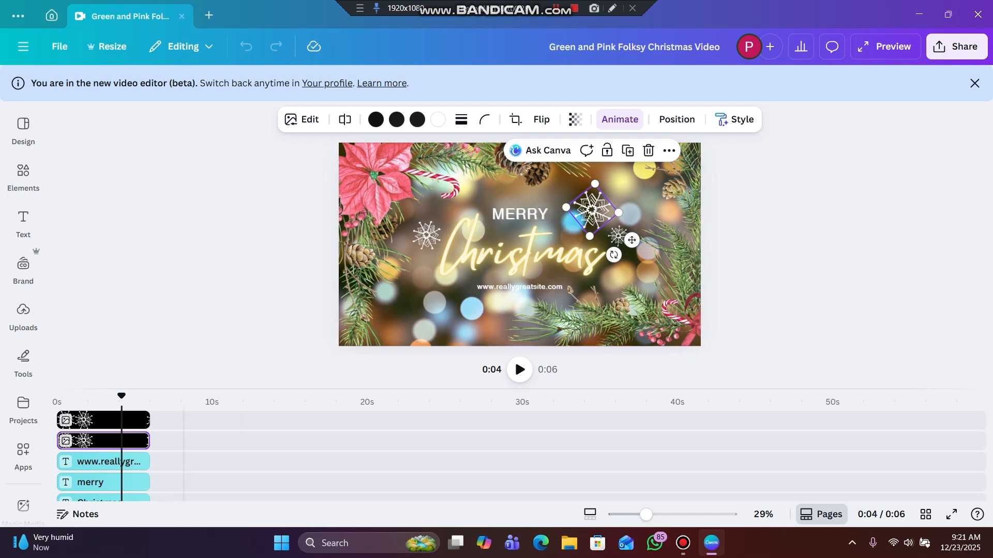
pyautogui.click(569, 288)
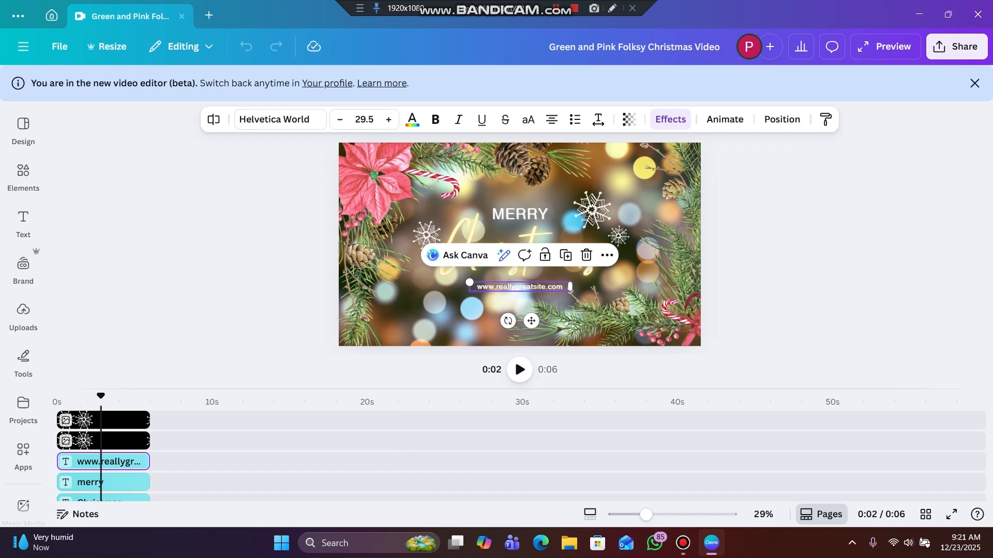
pyautogui.click(519, 215)
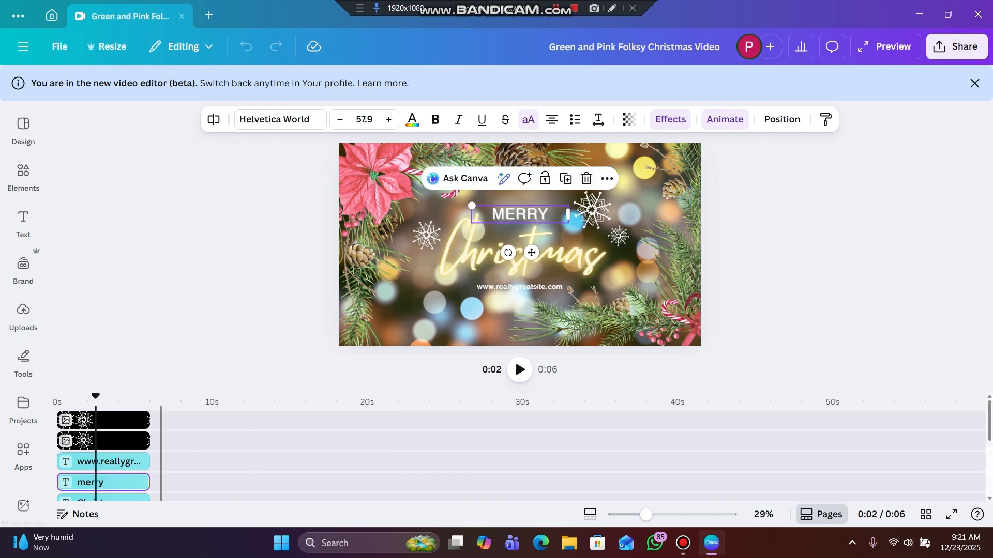
pyautogui.scroll(-5, 517, 455)
pyautogui.click(112, 455)
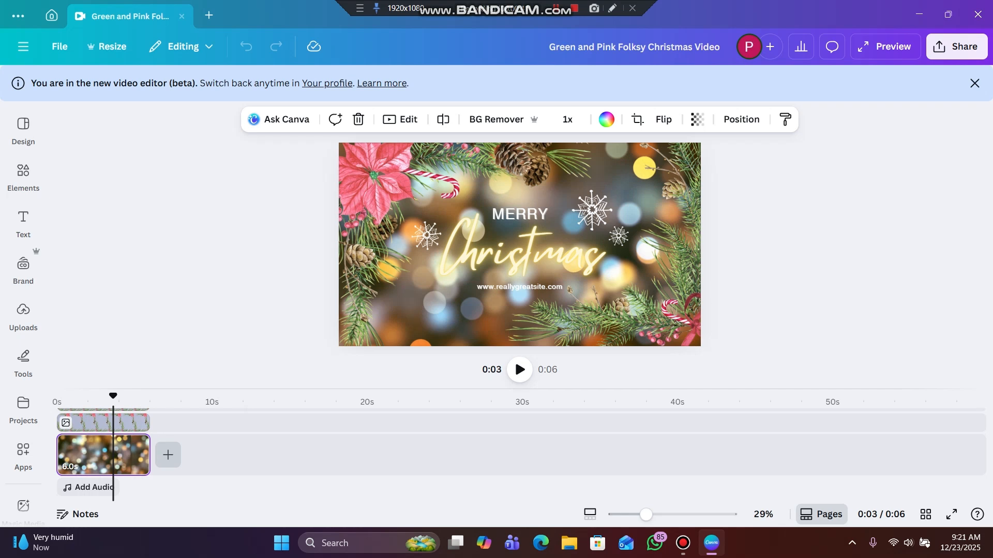
pyautogui.press('Escape')
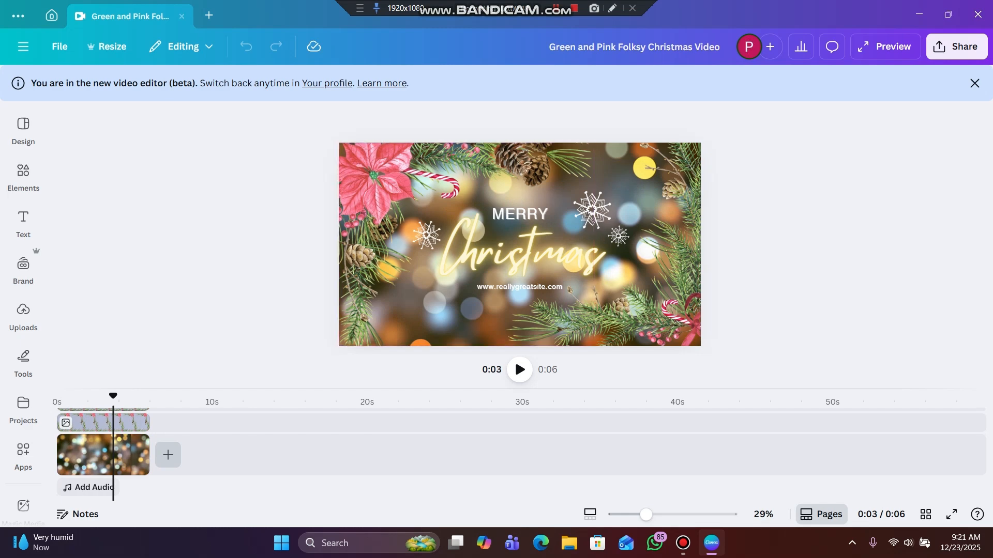
# Open the audio category of the elements library and look through the available voiceover options and music tracks
pyautogui.click(23, 176)
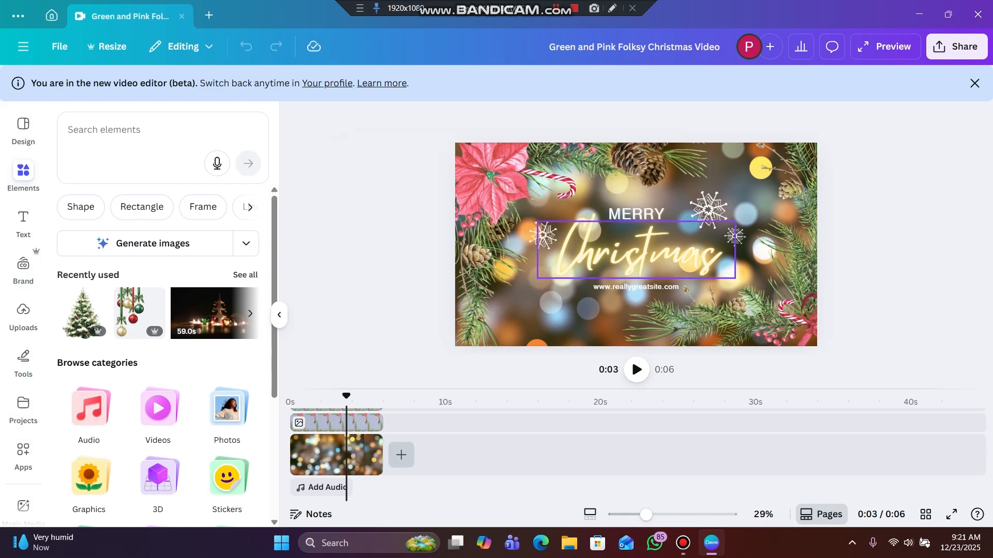
pyautogui.scroll(-4, 158, 336)
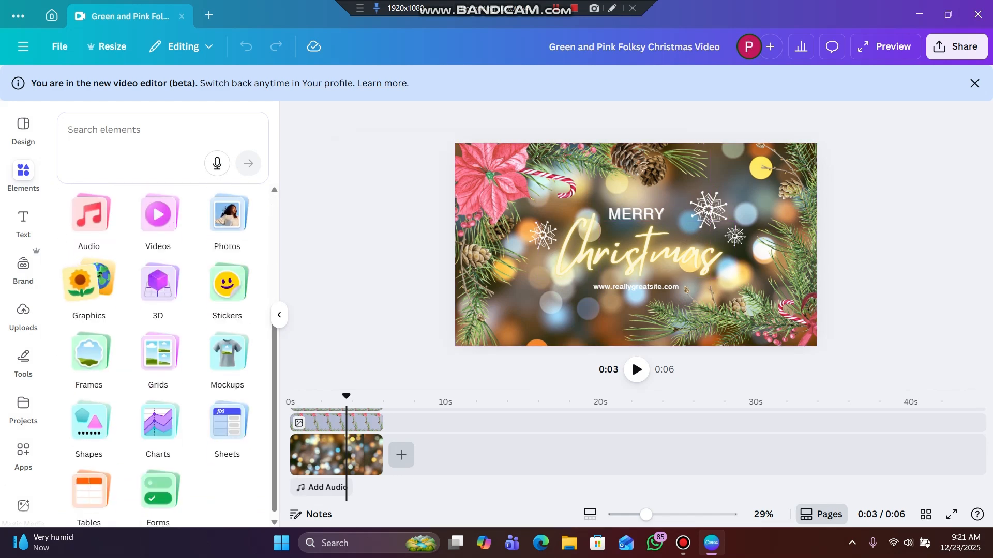
pyautogui.click(89, 217)
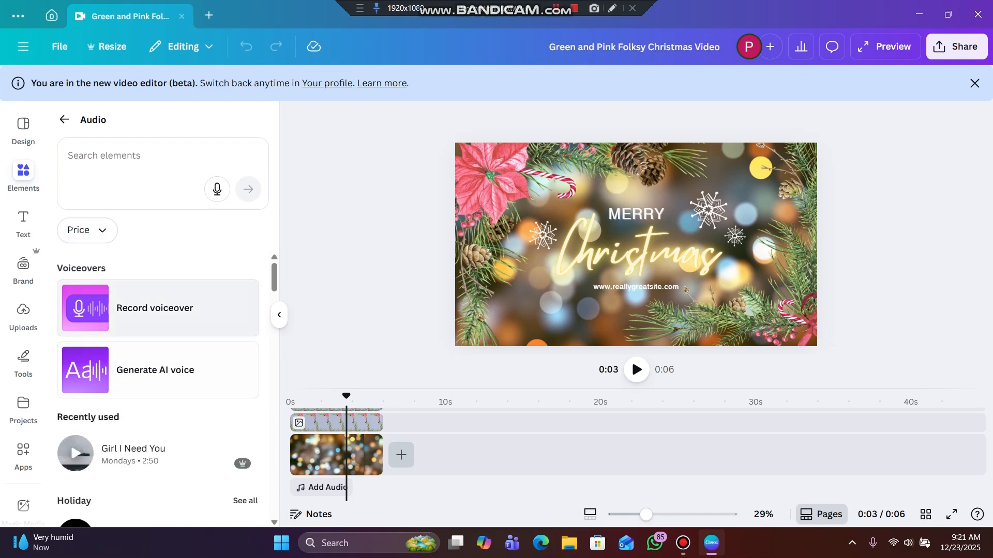
pyautogui.scroll(-3, 156, 403)
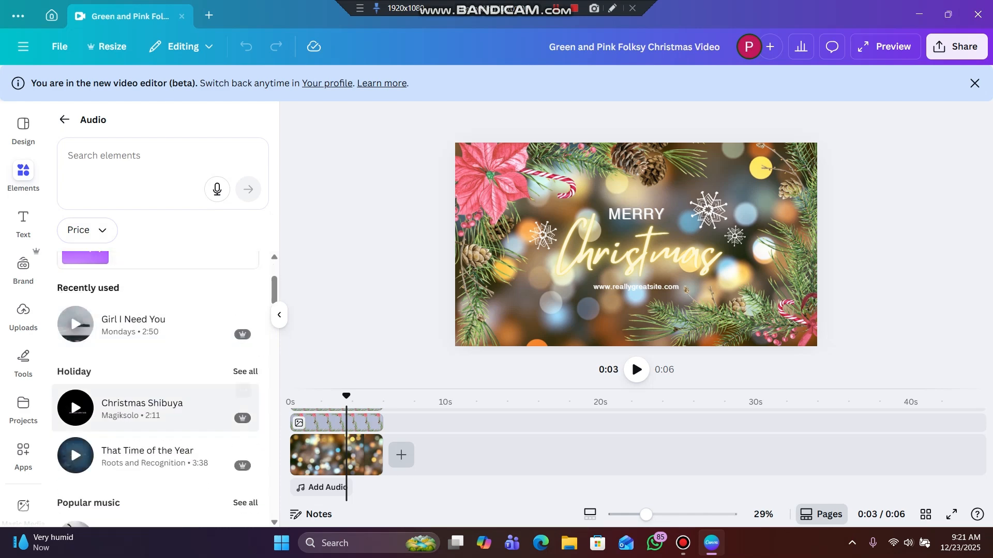
pyautogui.scroll(-10, 243, 362)
pyautogui.scroll(8, 243, 362)
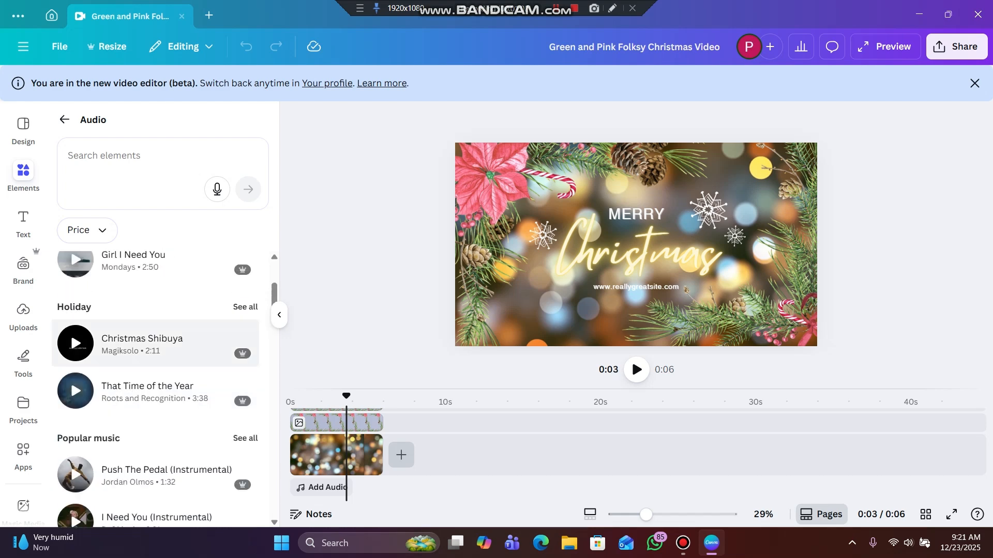
pyautogui.scroll(4, 155, 343)
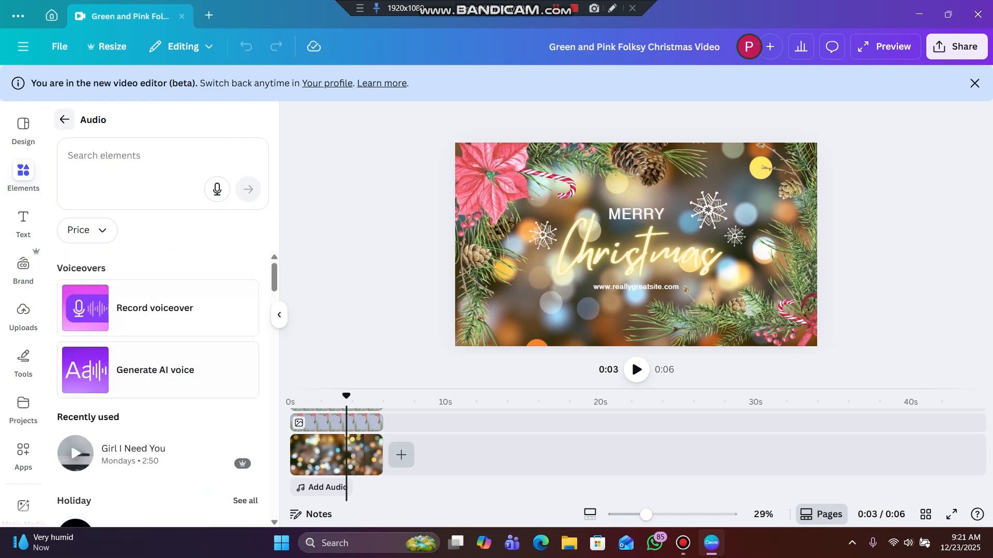
# Add the 15-second red snowflake video from the recently used videos to the timeline, right after the background clip
pyautogui.click(65, 120)
pyautogui.click(158, 214)
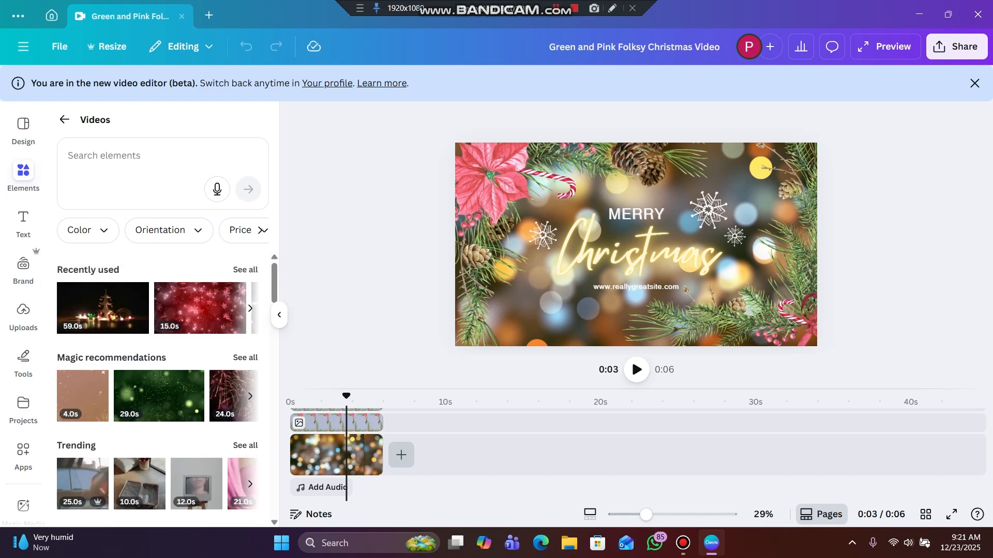
pyautogui.scroll(-4, 155, 362)
pyautogui.scroll(5, 155, 362)
pyautogui.moveTo(200, 308); pyautogui.dragTo(450, 452)
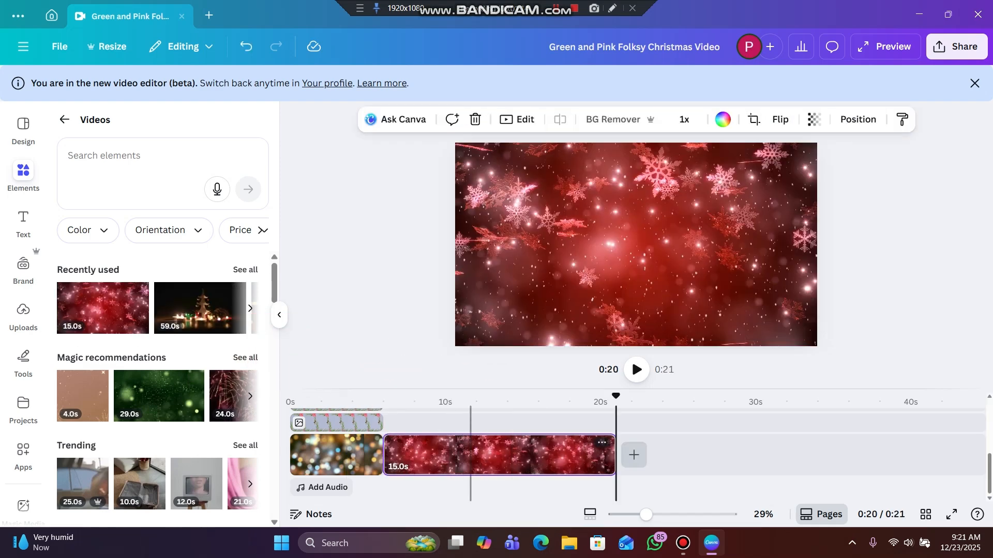
# Trim the red snowflake clip to 7.9 seconds, and delete it from the timeline
pyautogui.click(336, 455)
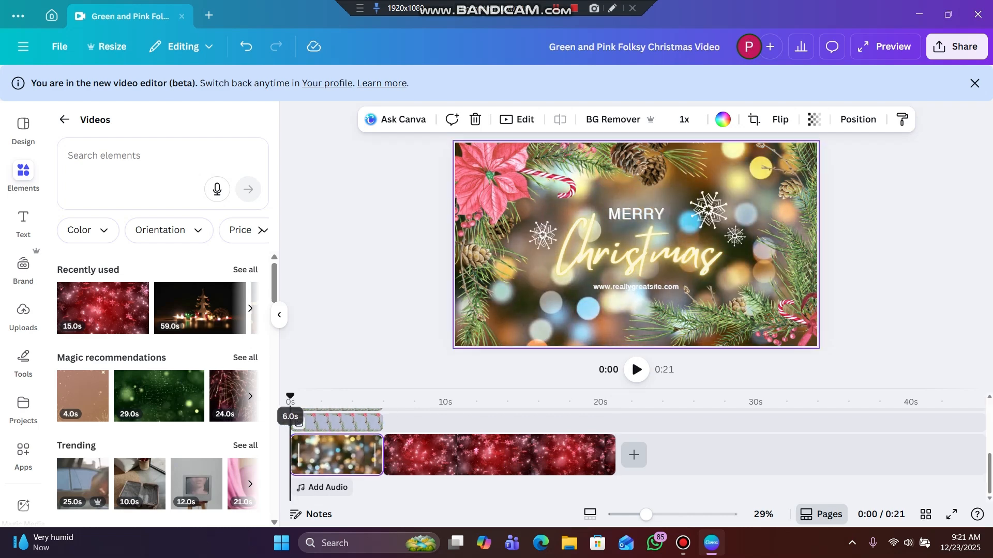
pyautogui.moveTo(609, 455); pyautogui.dragTo(506, 455)
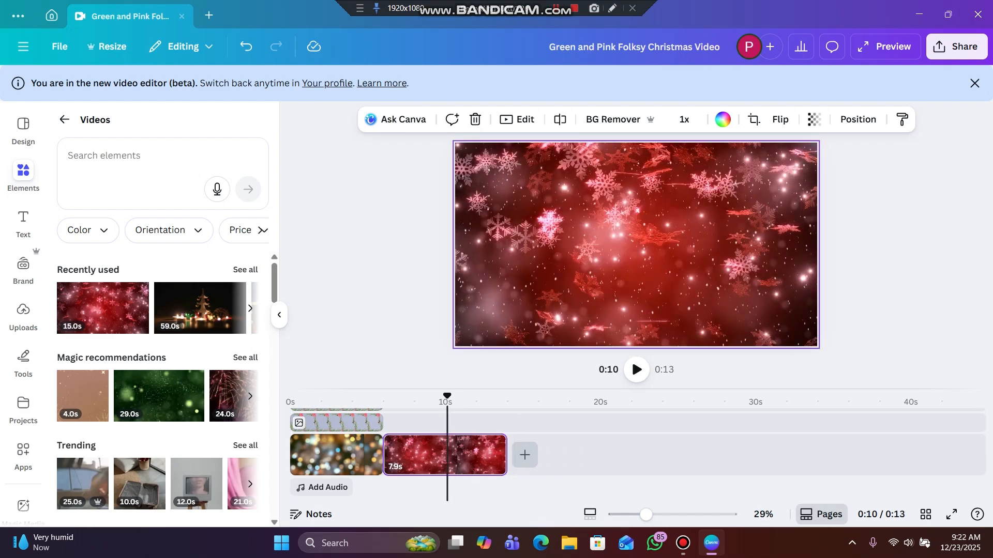
pyautogui.click(474, 119)
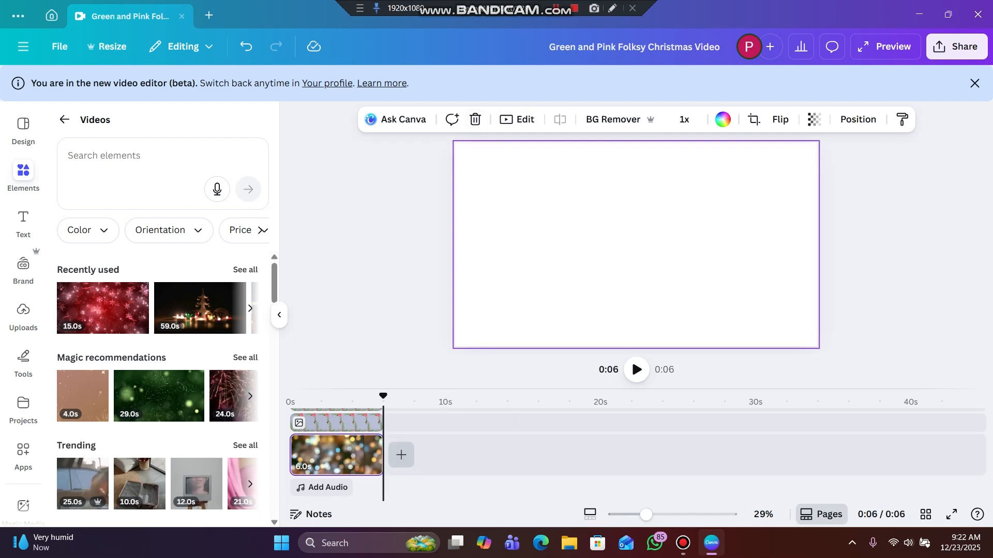
pyautogui.click(326, 458)
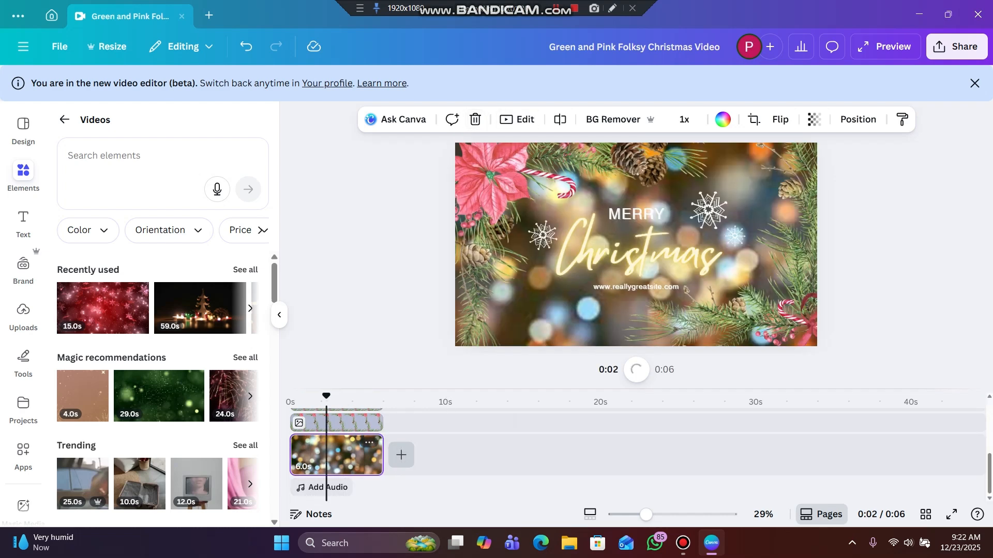
pyautogui.scroll(3, 326, 458)
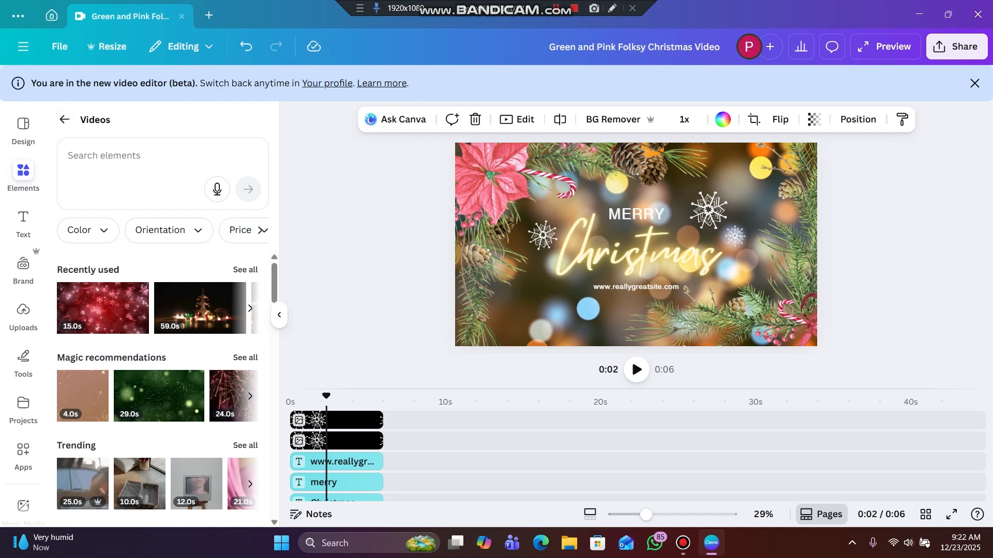
# Open the photos category of the elements library and look through the recommended and trending pictures
pyautogui.click(64, 119)
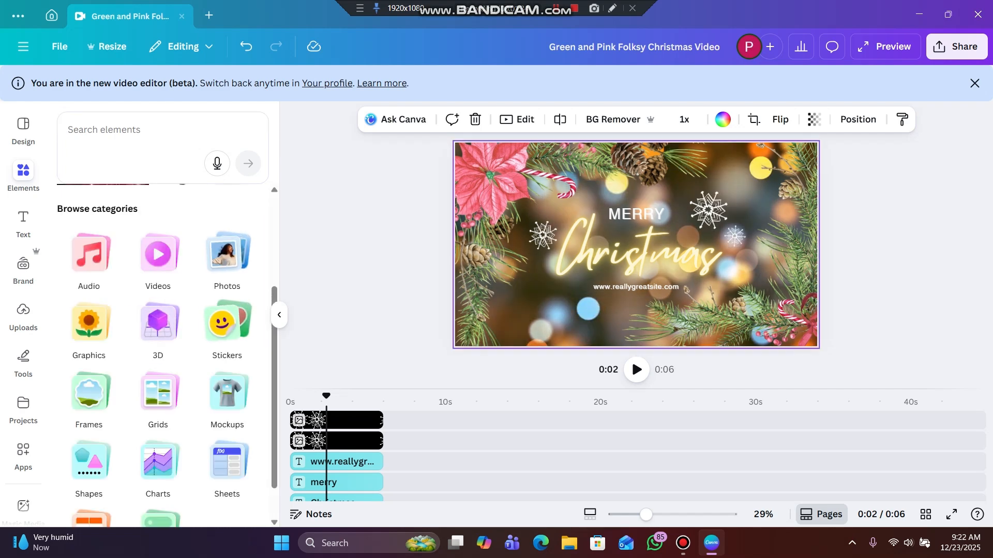
pyautogui.click(227, 254)
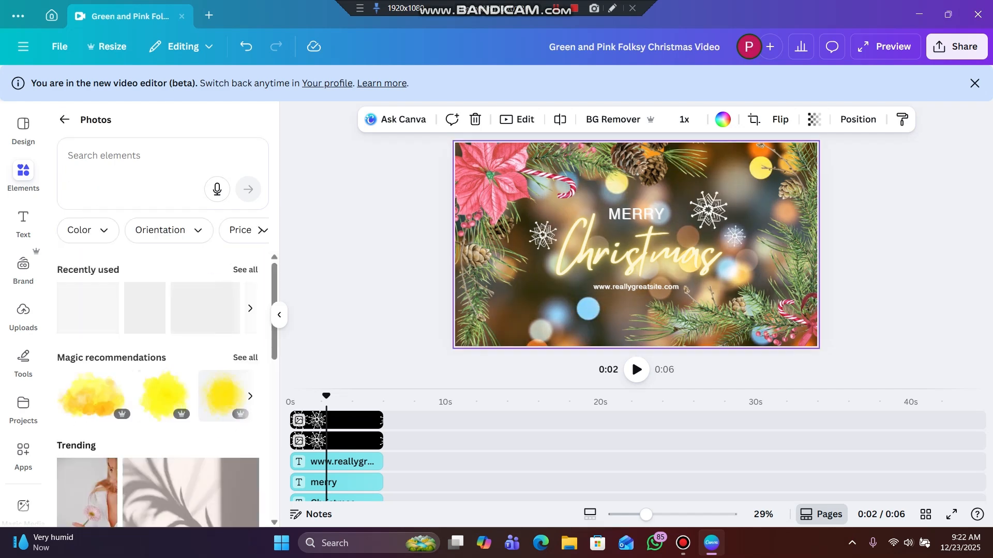
pyautogui.scroll(-2, 163, 328)
pyautogui.scroll(-3, 135, 266)
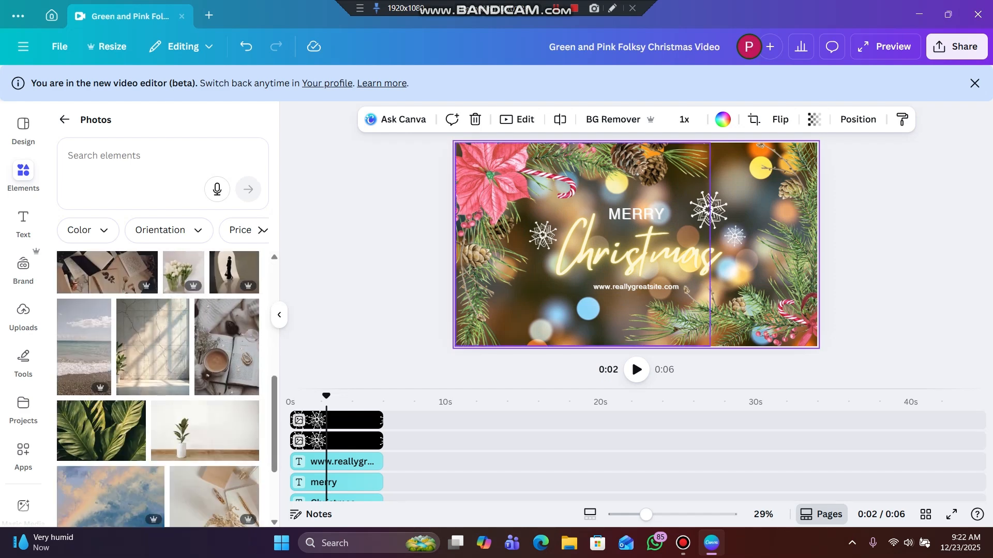
pyautogui.scroll(5, 136, 266)
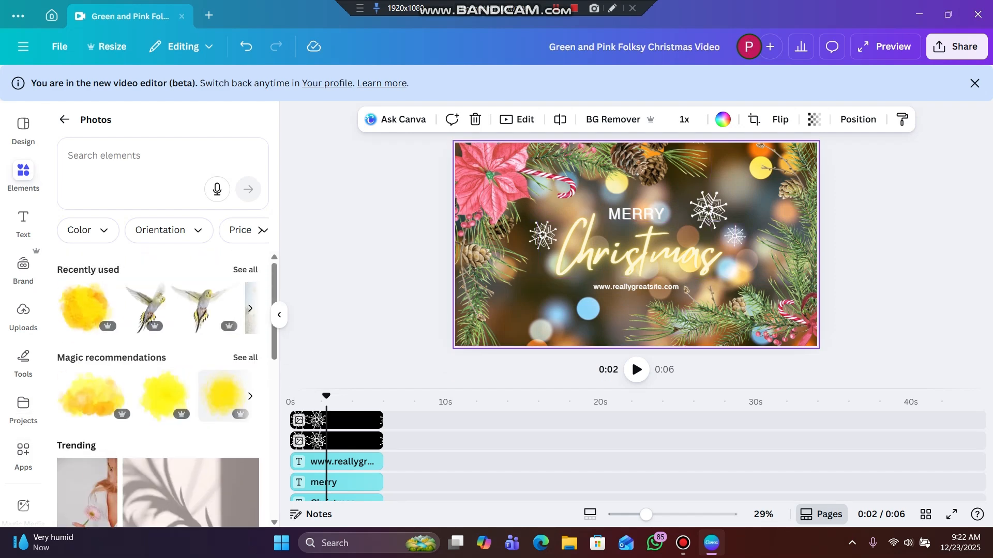
# Try the star-eyed 3D emoji over the beginning of the Christmas text, and remove it from the design
pyautogui.click(64, 119)
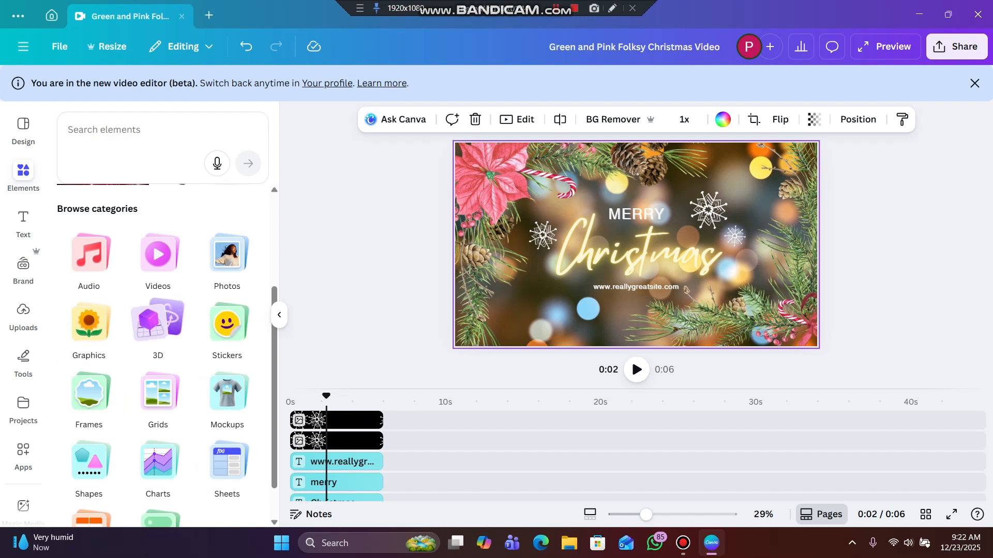
pyautogui.click(158, 320)
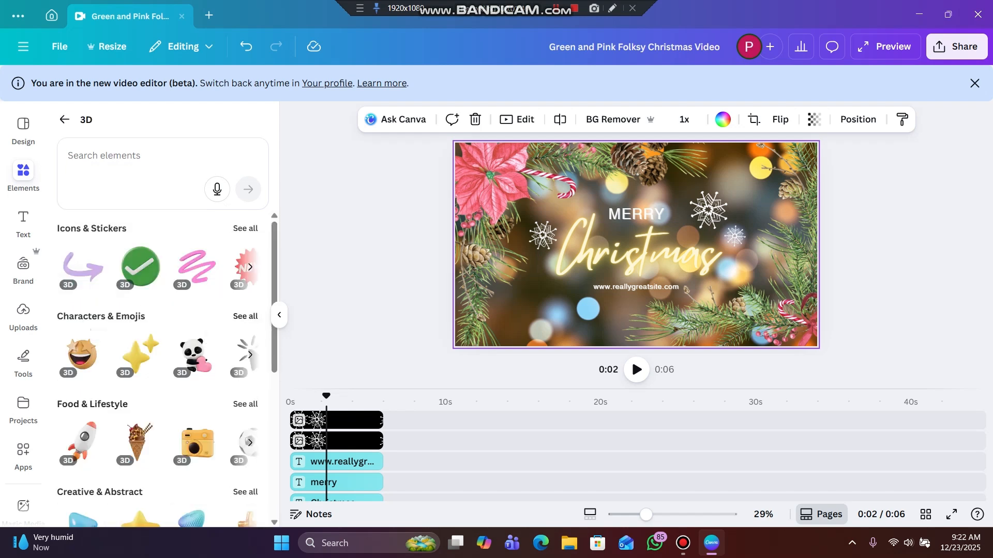
pyautogui.click(82, 354)
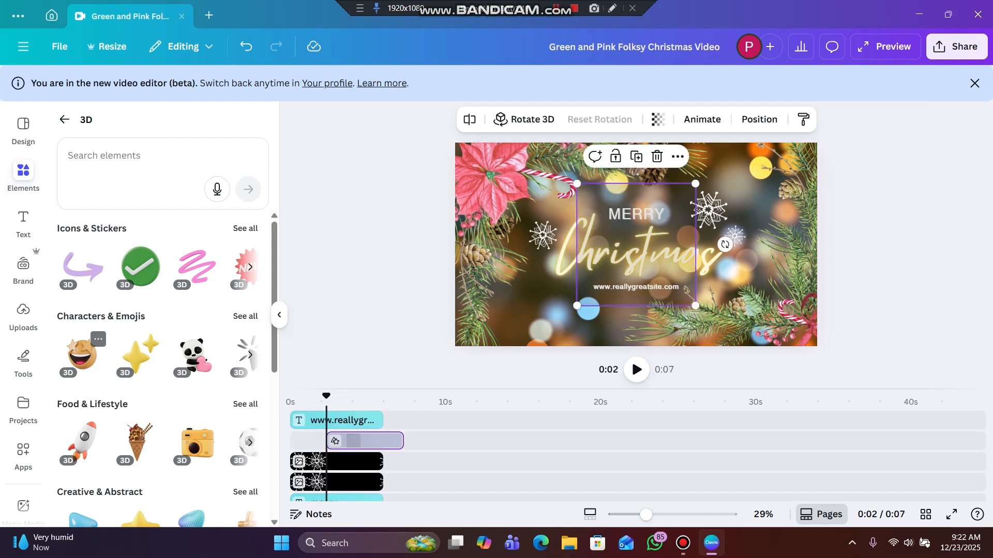
pyautogui.moveTo(636, 244); pyautogui.dragTo(577, 250)
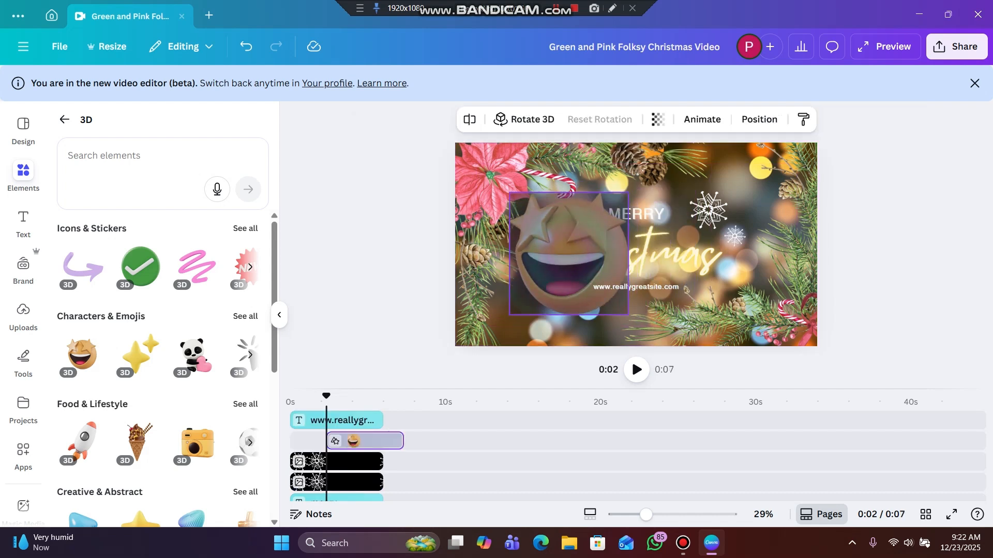
pyautogui.click(597, 161)
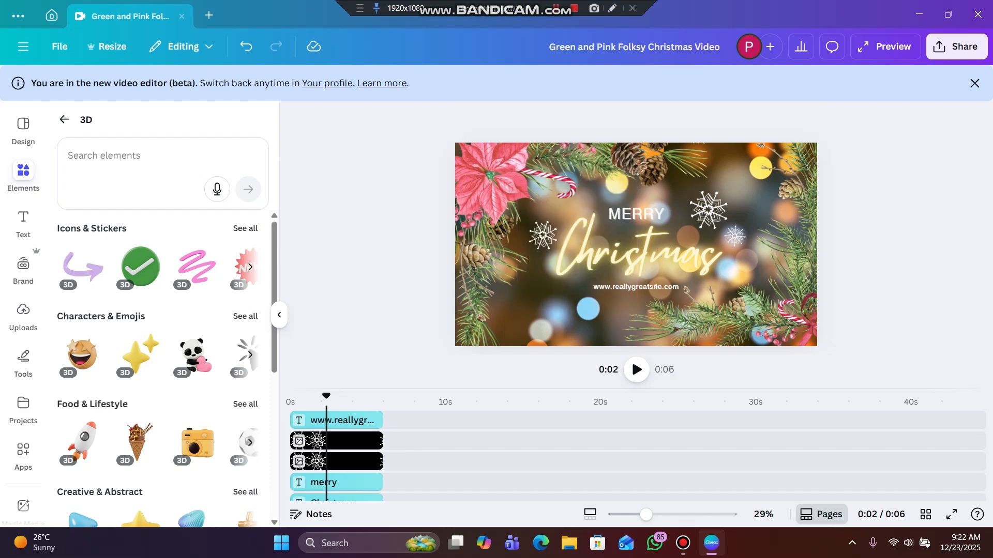
# Open the stickers category of the elements library and look through the available sticker groups
pyautogui.click(64, 120)
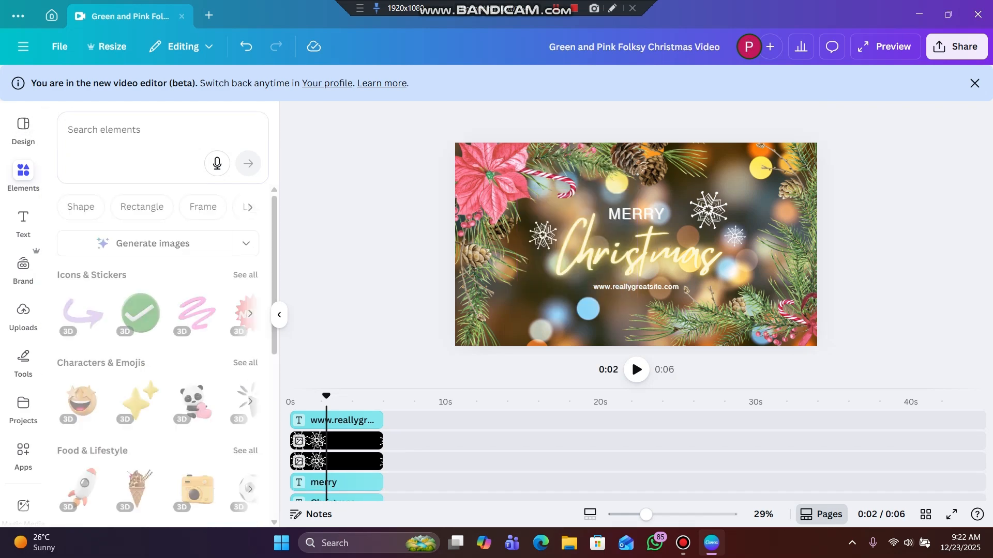
pyautogui.click(227, 319)
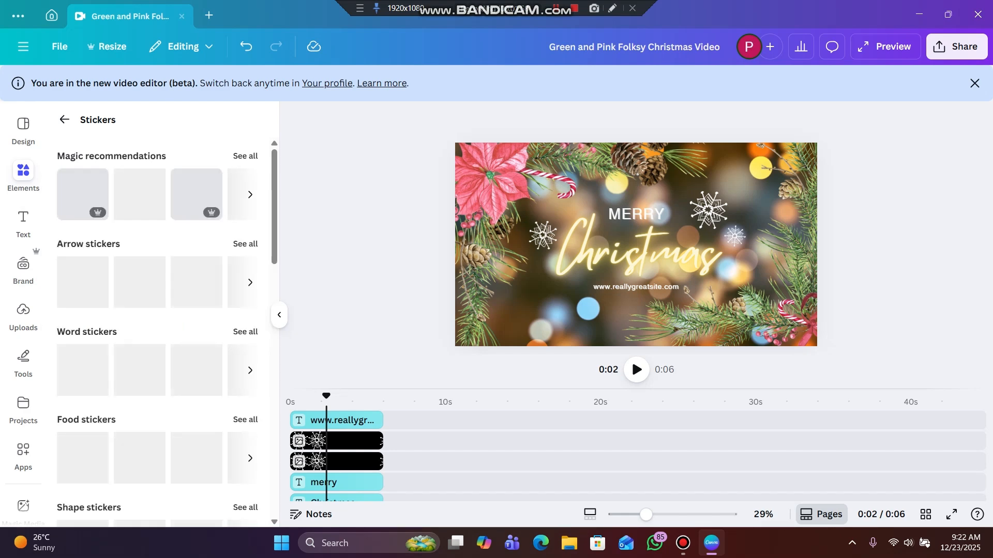
pyautogui.scroll(-6, 158, 331)
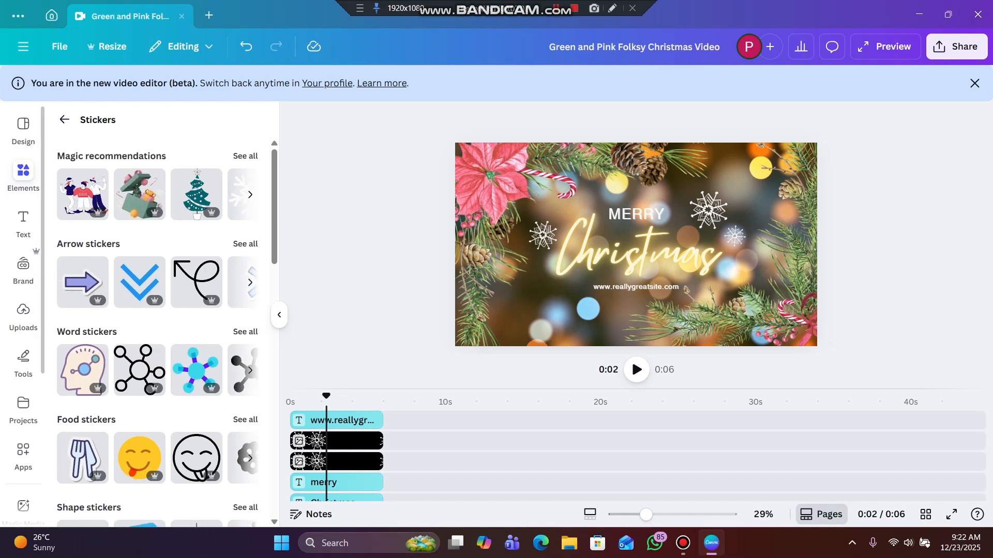
# Try the rounded square frame from the basic shapes over the right-hand snowflakes, and delete it
pyautogui.click(65, 120)
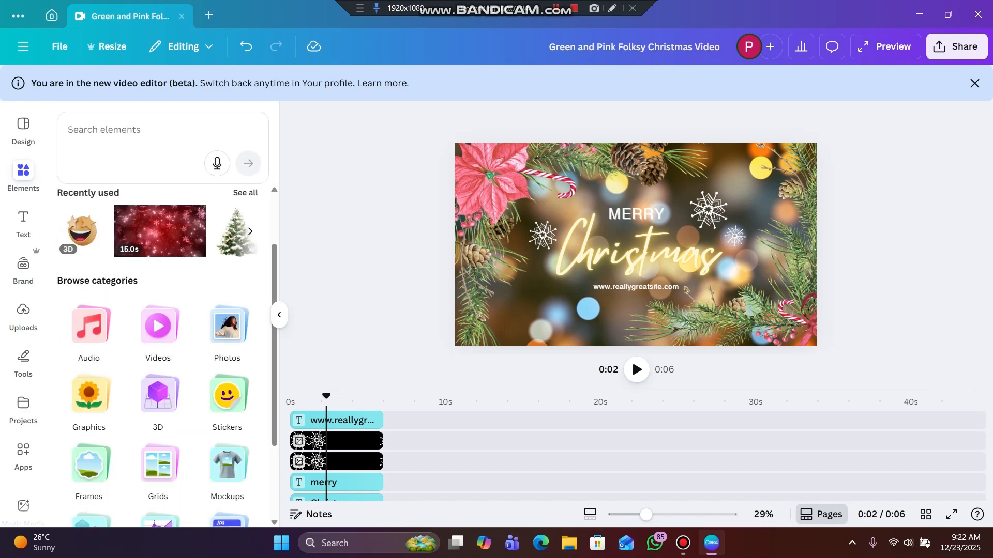
pyautogui.scroll(-2, 155, 362)
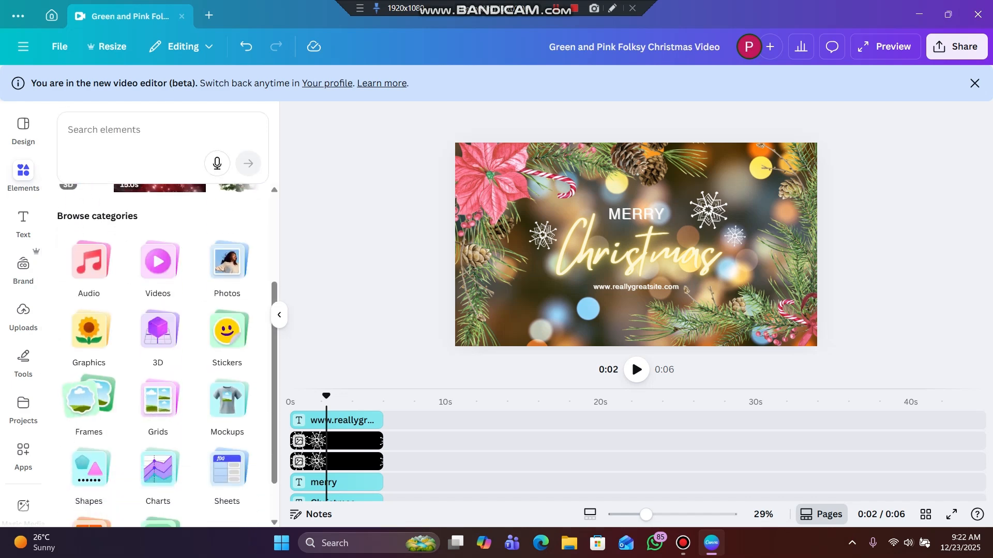
pyautogui.click(89, 401)
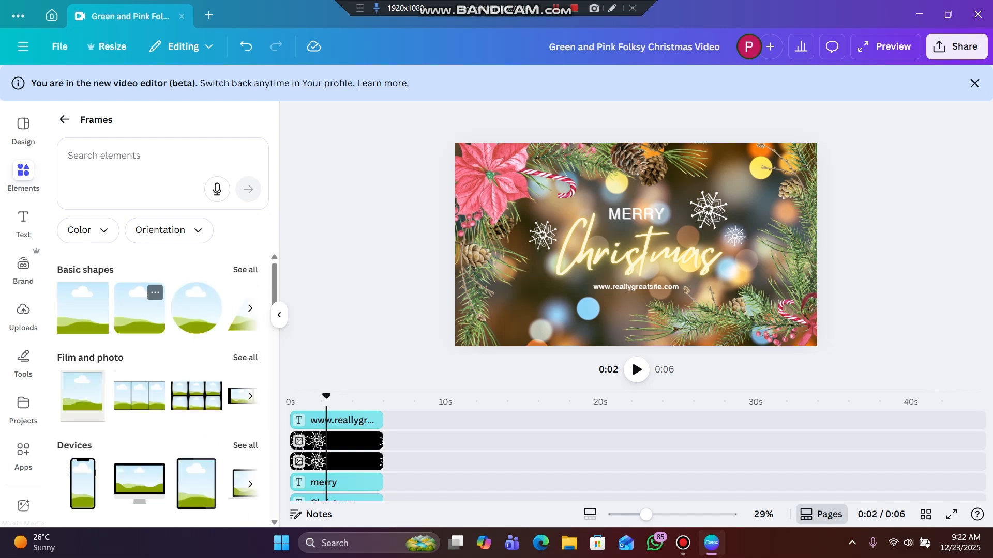
pyautogui.moveTo(141, 308); pyautogui.dragTo(710, 211)
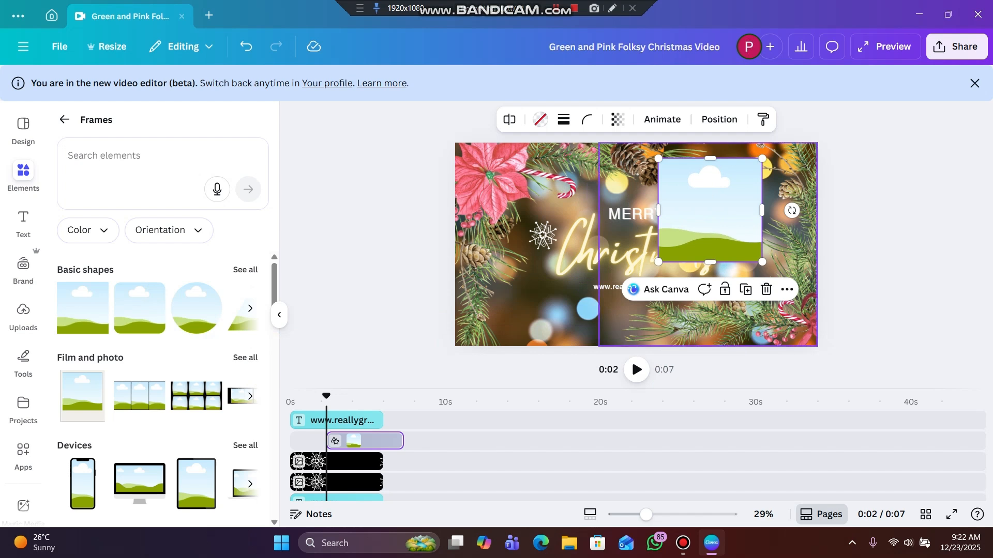
pyautogui.click(766, 289)
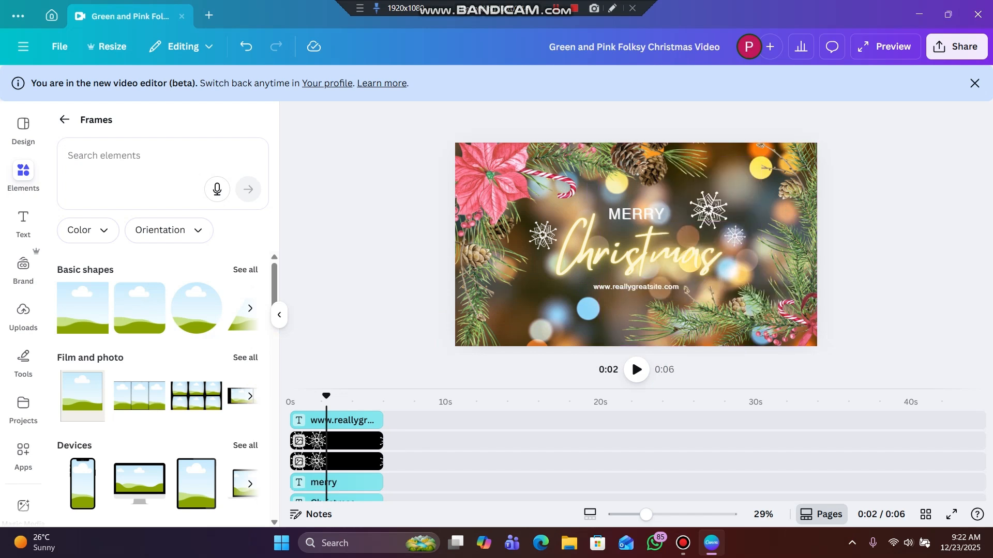
# Try the circular frame in the upper right area of the design, and delete it
pyautogui.click(197, 308)
pyautogui.moveTo(638, 254); pyautogui.dragTo(755, 216)
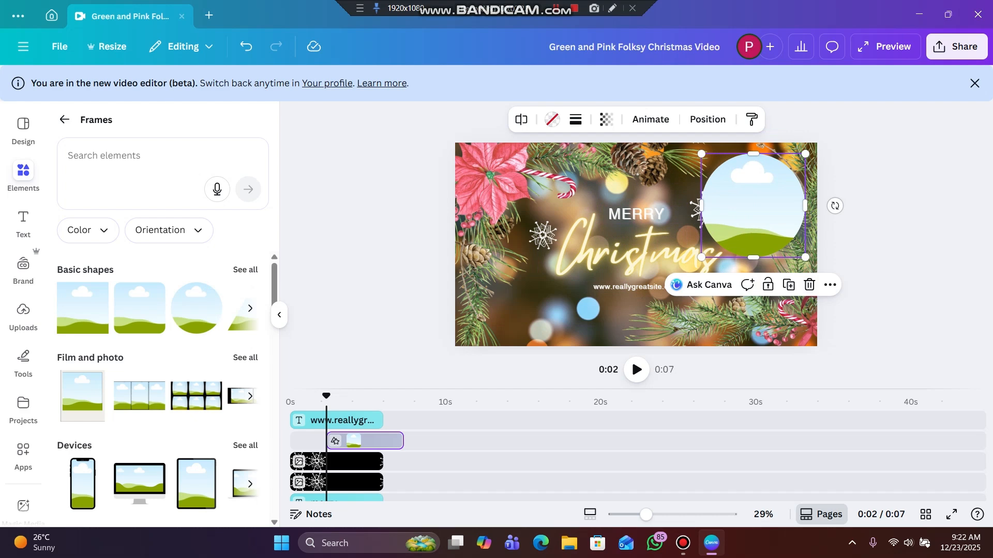
pyautogui.press('Delete')
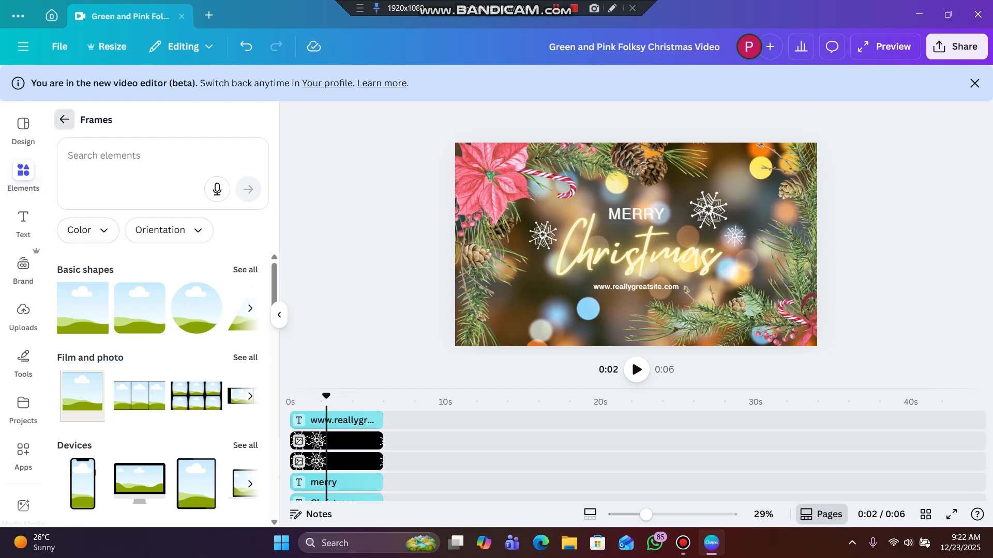
# Add the single-cell grid across the whole page and fill it with the poinsettia branch image
pyautogui.click(65, 119)
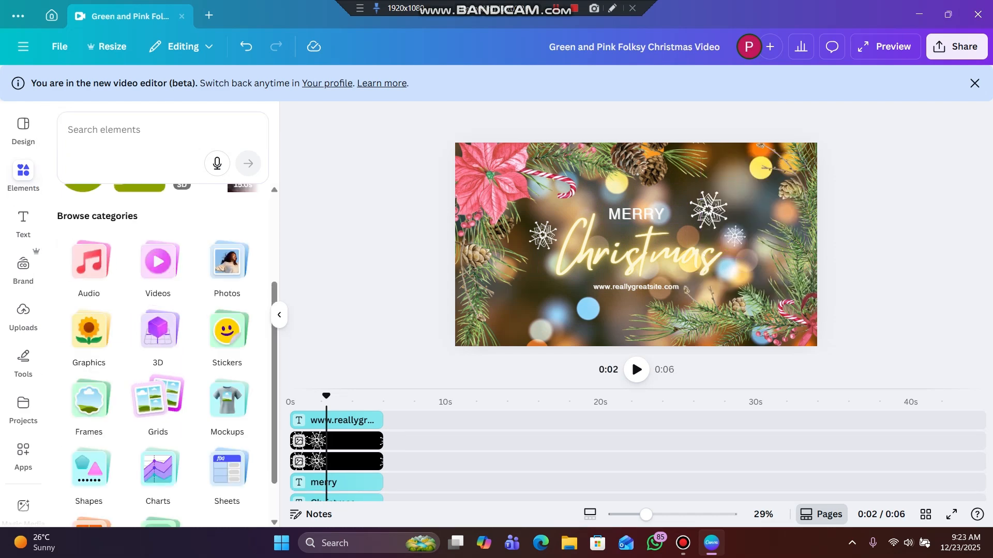
pyautogui.click(158, 403)
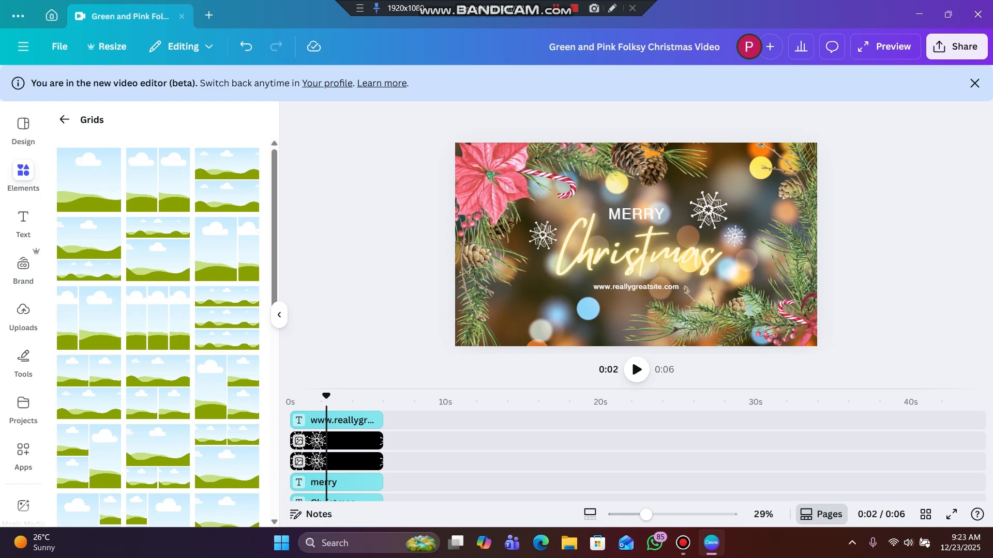
pyautogui.click(89, 180)
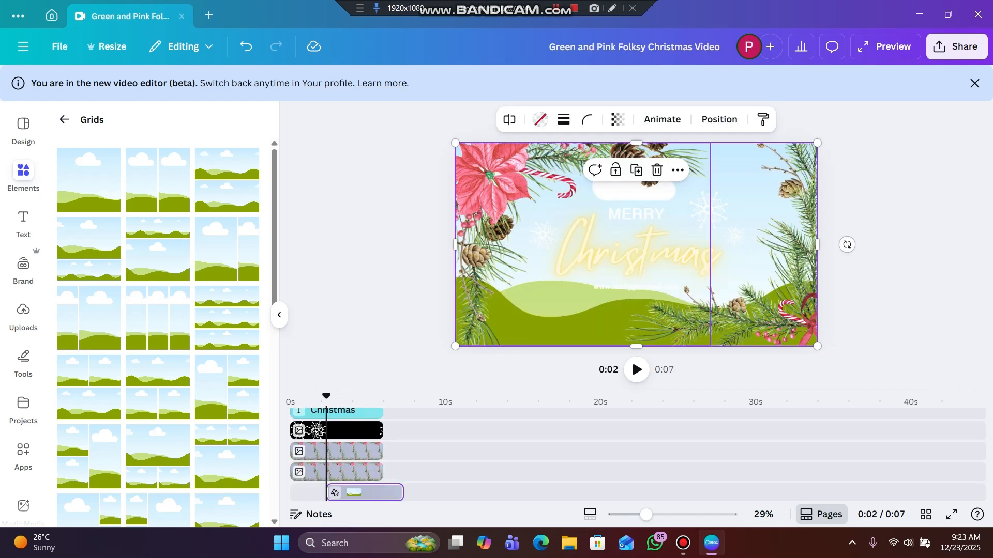
pyautogui.click(637, 255)
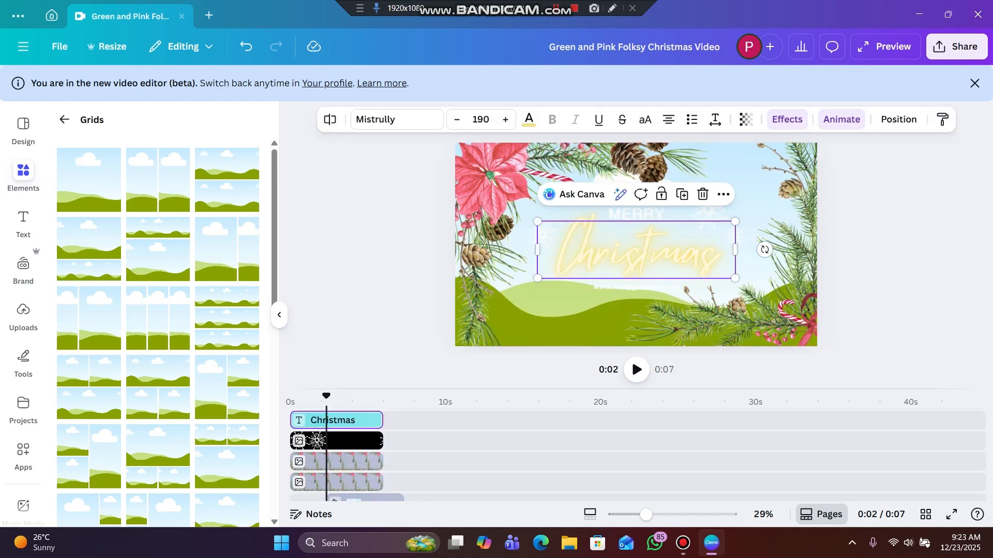
pyautogui.moveTo(503, 190); pyautogui.dragTo(507, 194)
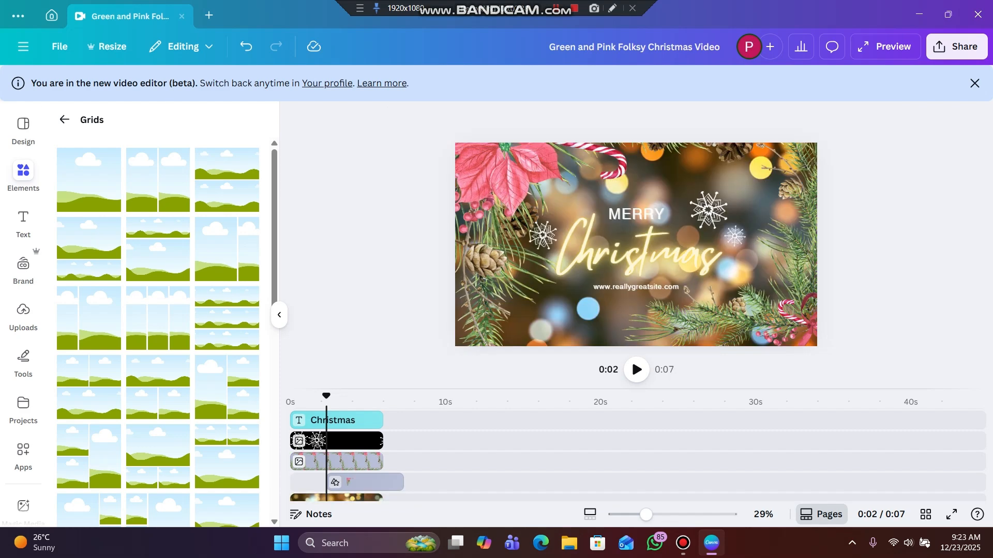
# Try the grid with three horizontal rows on the page, and delete it
pyautogui.click(227, 318)
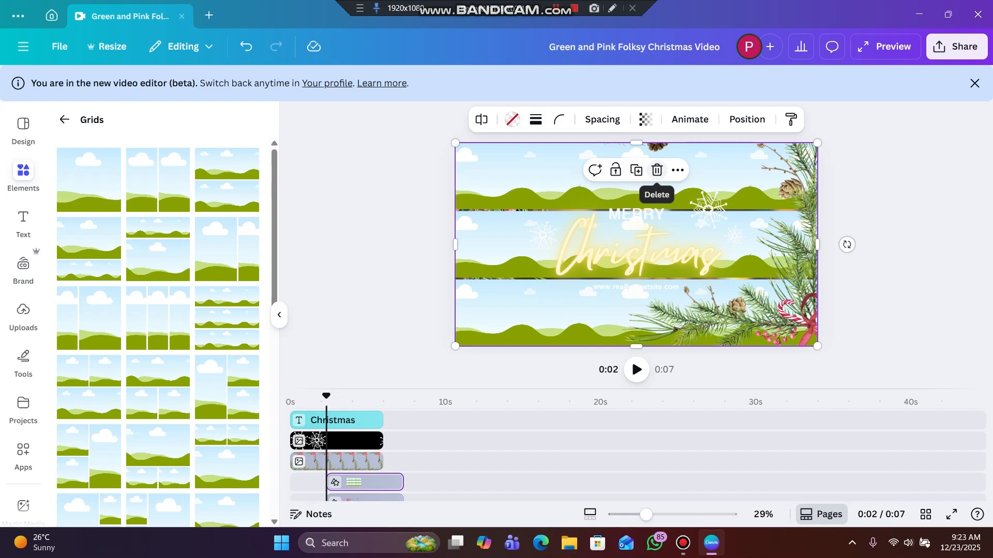
pyautogui.click(657, 170)
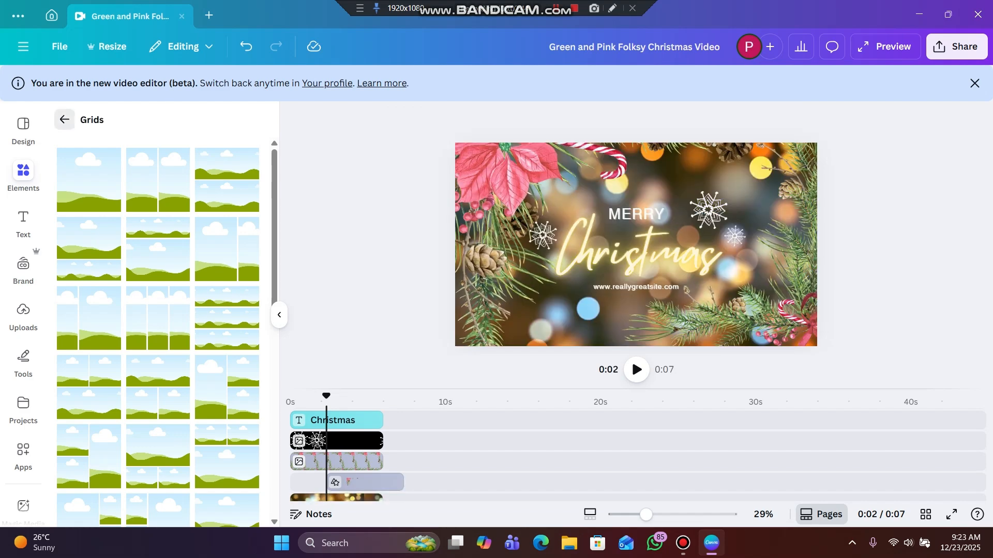
# Browse the Mockups, Shapes and Charts categories of the elements library
pyautogui.click(65, 120)
pyautogui.scroll(-3, 157, 331)
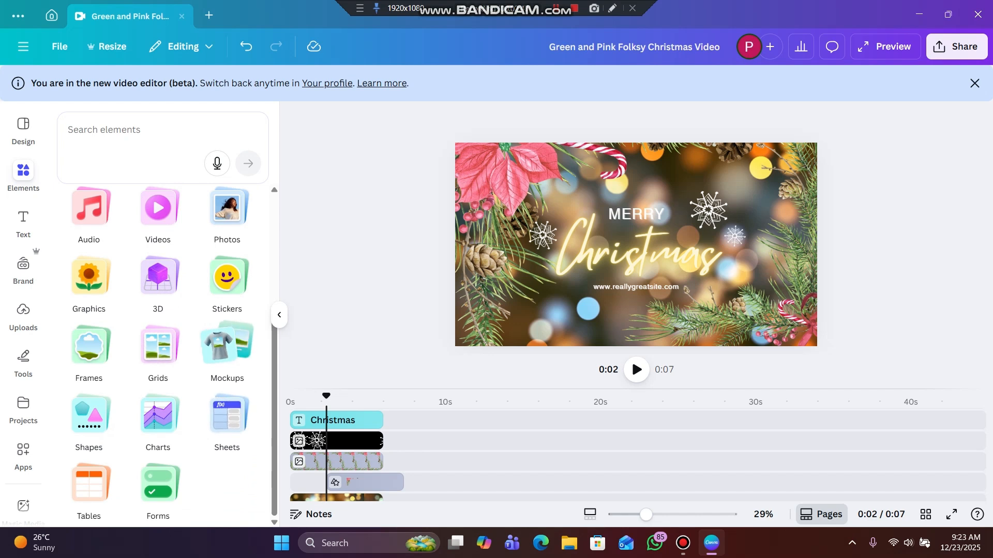
pyautogui.click(227, 352)
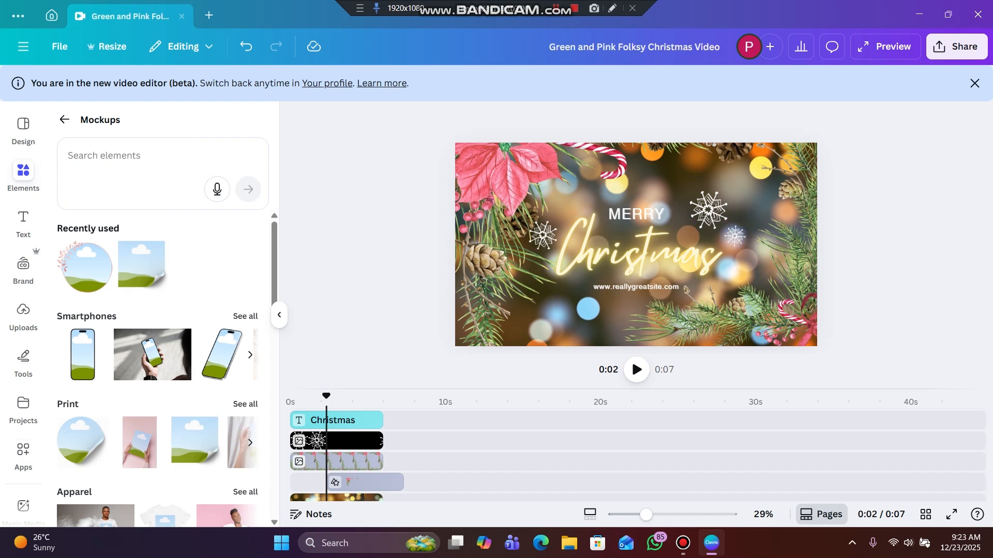
pyautogui.click(65, 120)
pyautogui.scroll(-4, 155, 274)
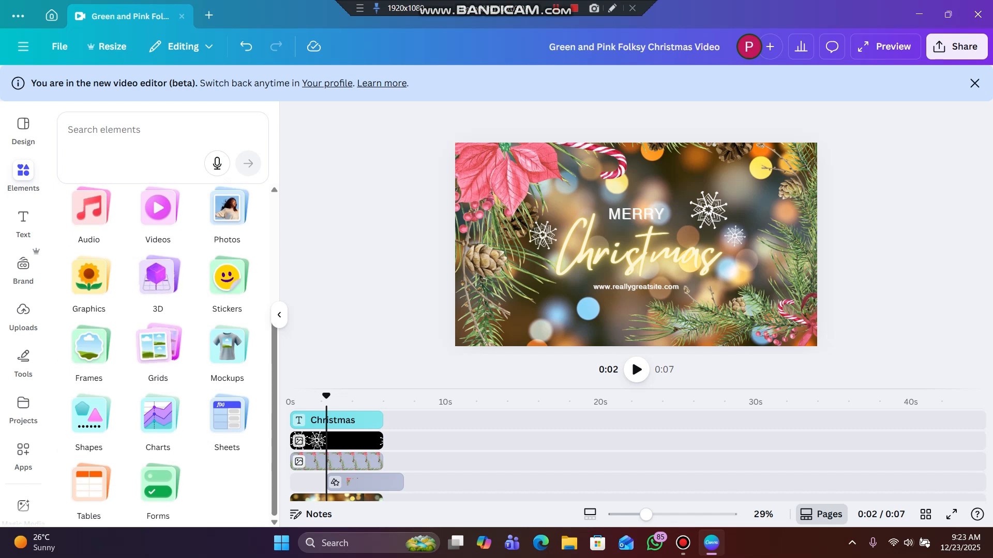
pyautogui.click(89, 416)
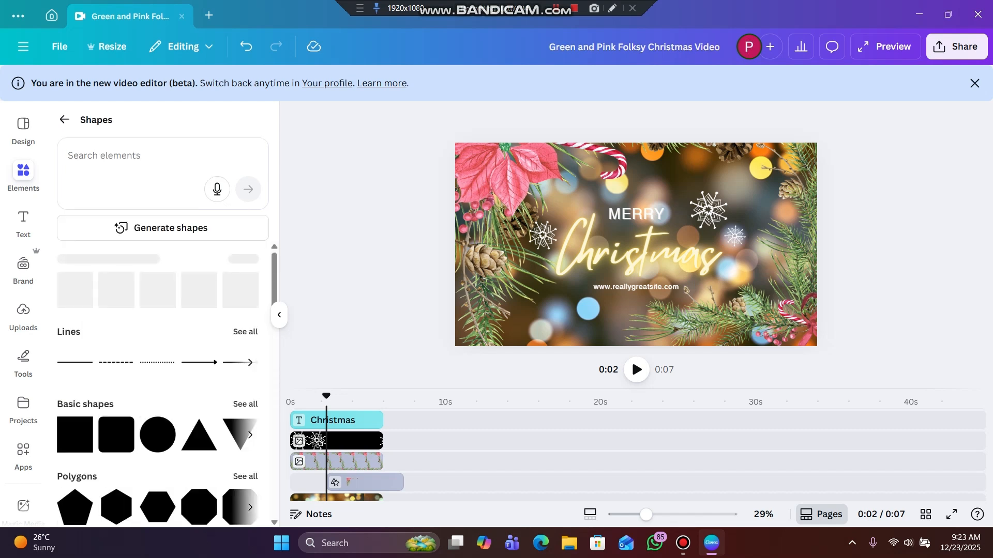
pyautogui.click(65, 120)
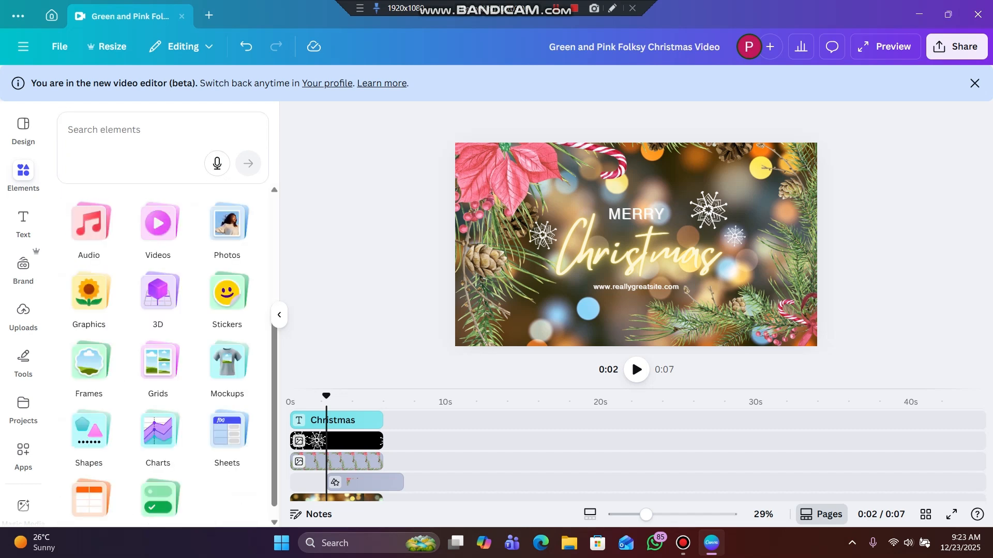
pyautogui.click(158, 419)
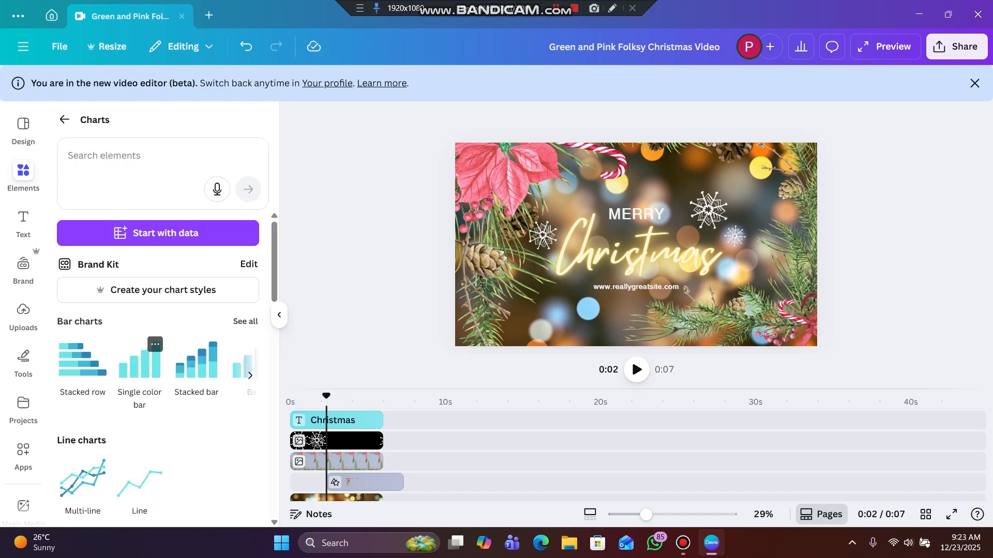
pyautogui.scroll(-5, 158, 362)
pyautogui.scroll(5, 158, 362)
# Look through the Sheets, Tables and Forms categories of the elements library
pyautogui.click(64, 120)
pyautogui.click(228, 426)
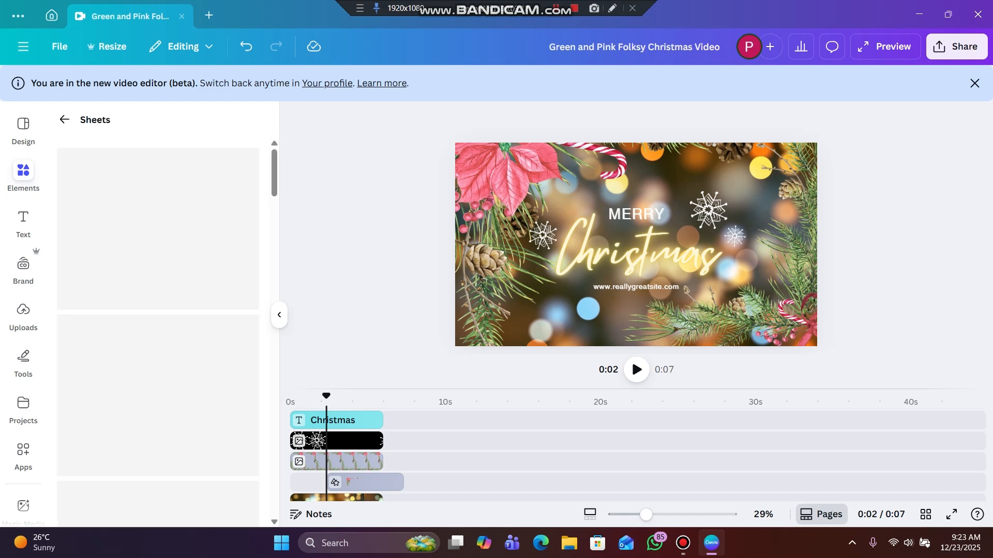
pyautogui.click(64, 119)
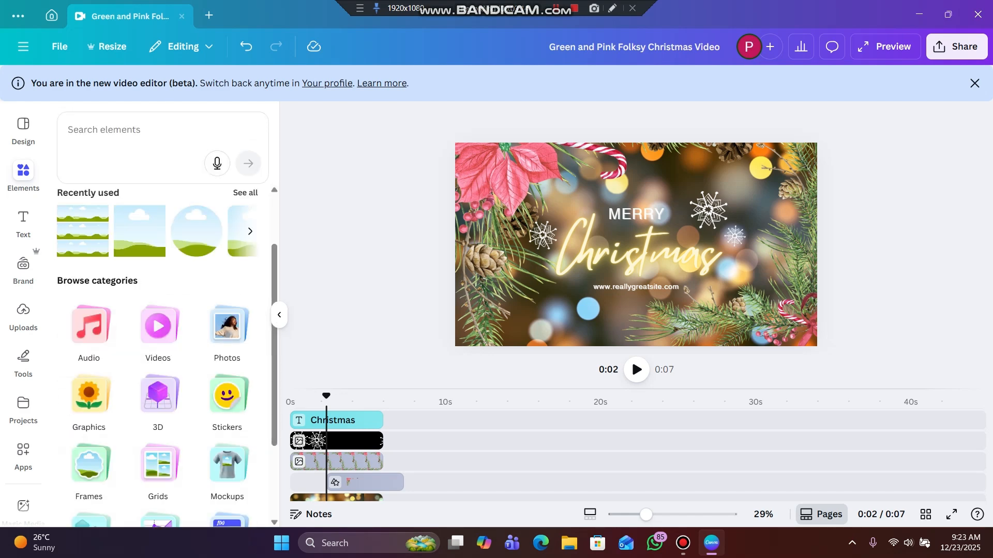
pyautogui.scroll(-3, 157, 352)
pyautogui.click(89, 486)
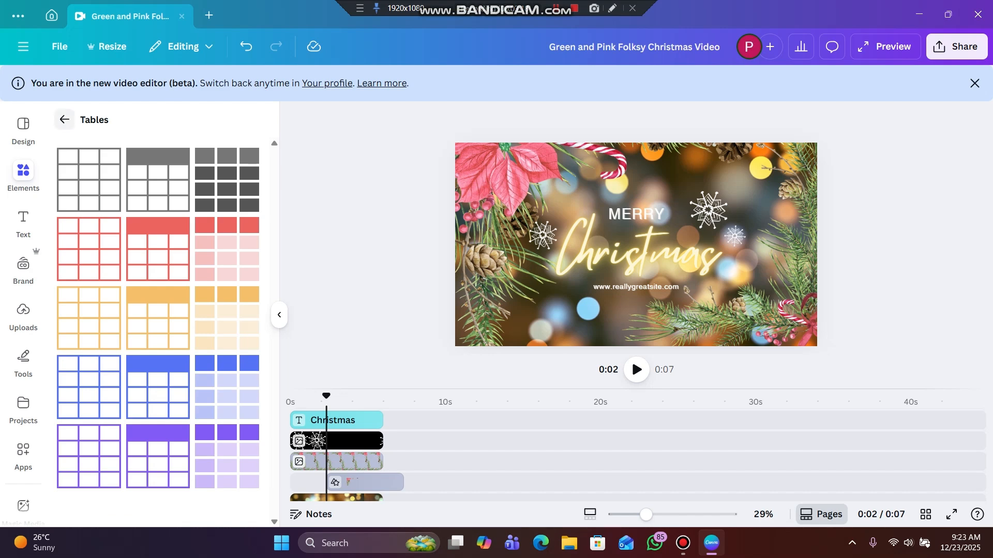
pyautogui.click(64, 119)
pyautogui.scroll(-5, 158, 311)
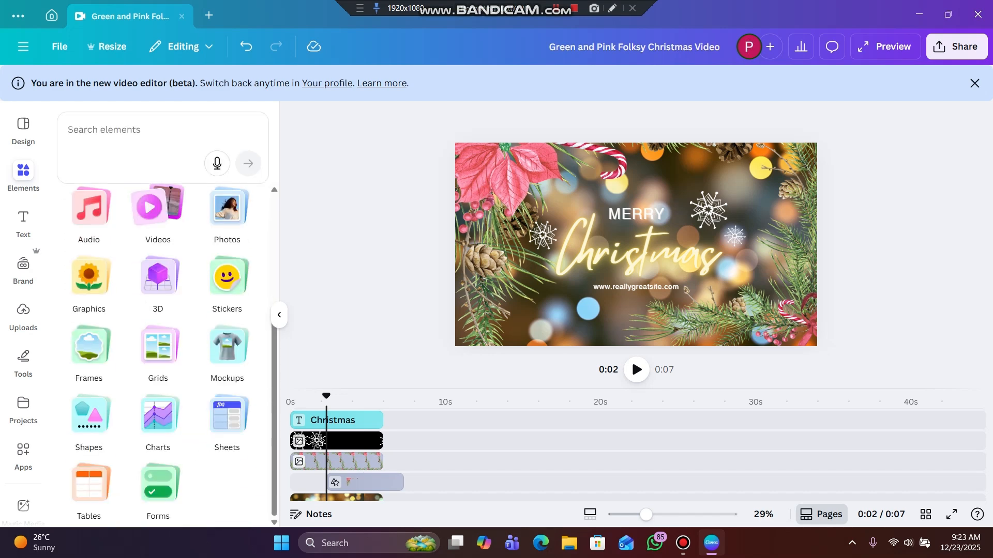
pyautogui.click(159, 491)
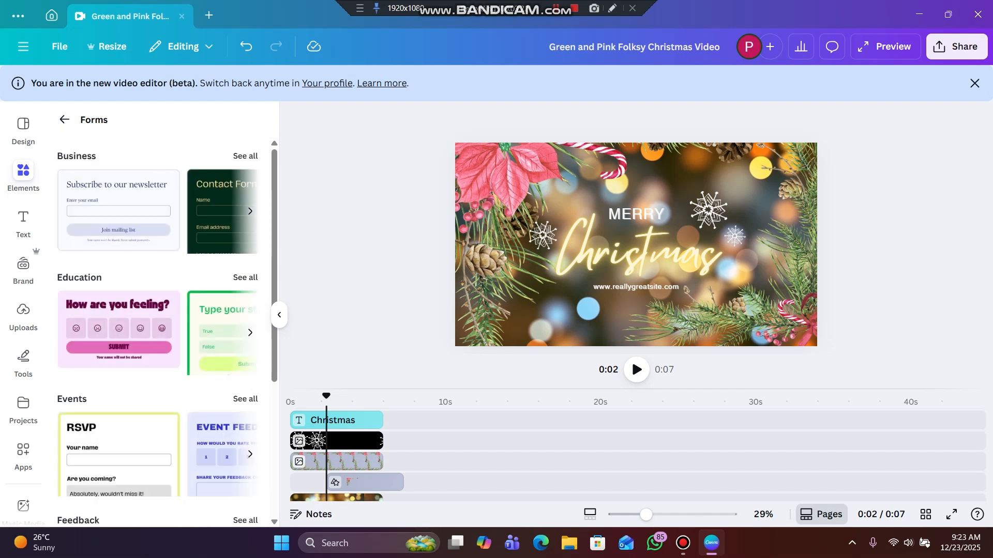
pyautogui.click(64, 119)
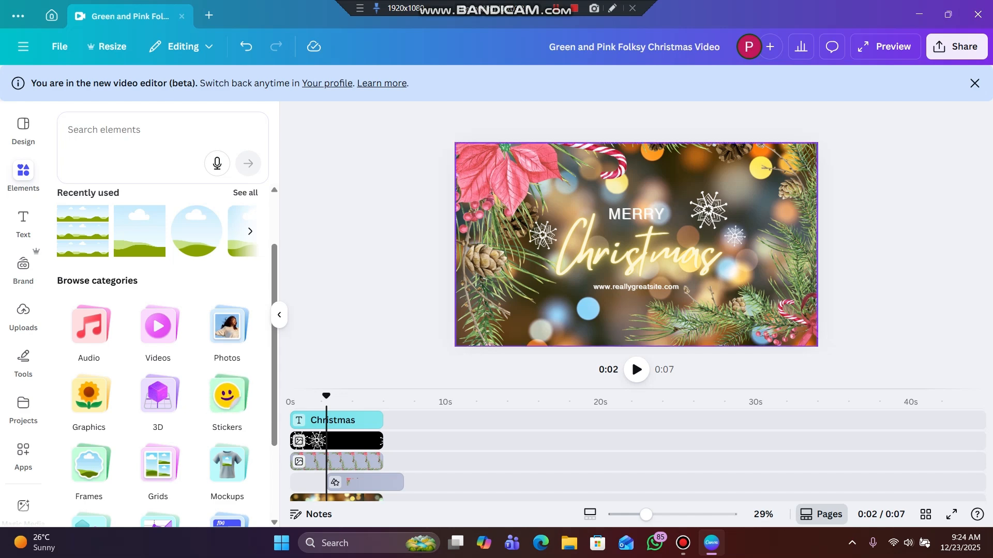
# Remove the separate branch decoration layer from the page, shift the full-page grid partly off the page and delete the image inside it
pyautogui.click(686, 290)
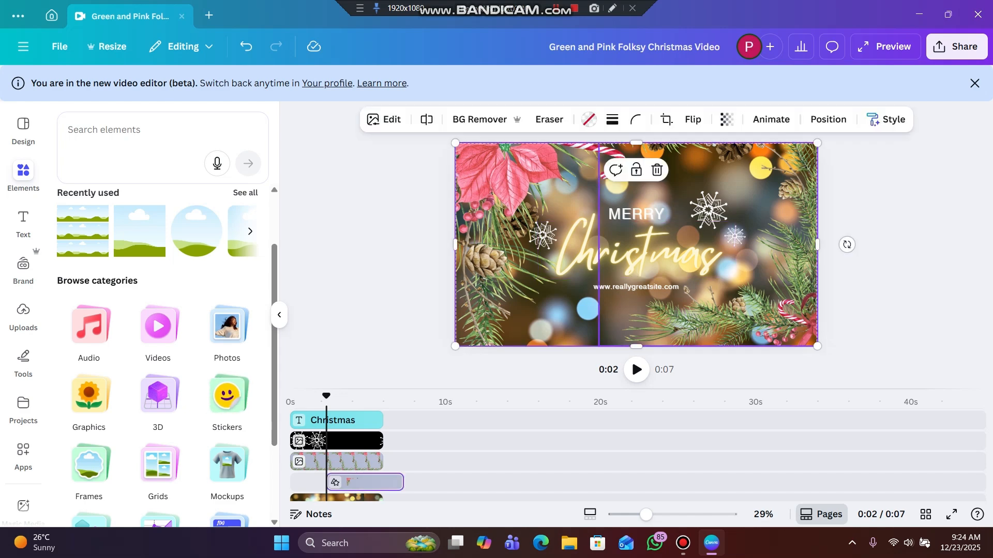
pyautogui.moveTo(740, 305); pyautogui.dragTo(645, 316)
pyautogui.moveTo(770, 269); pyautogui.dragTo(691, 261)
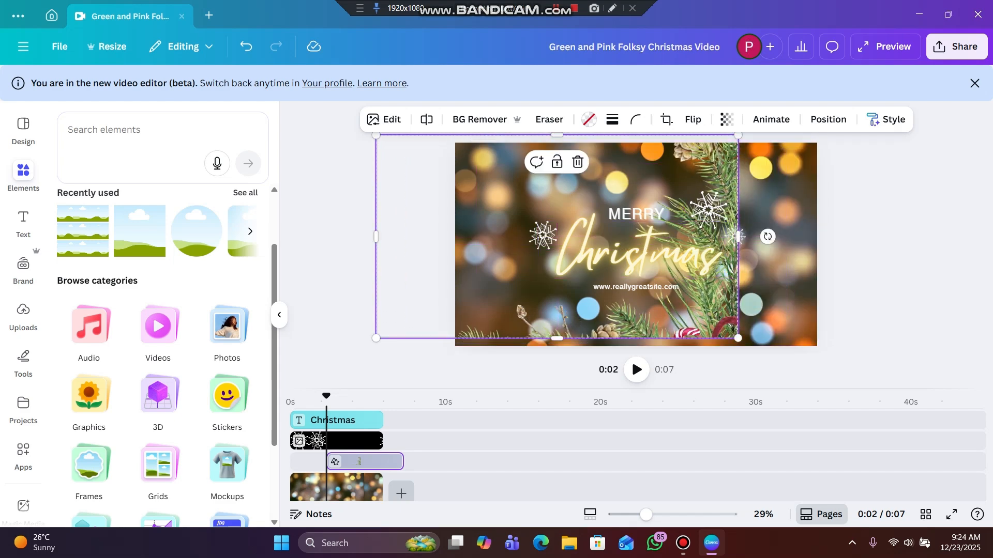
pyautogui.click(578, 162)
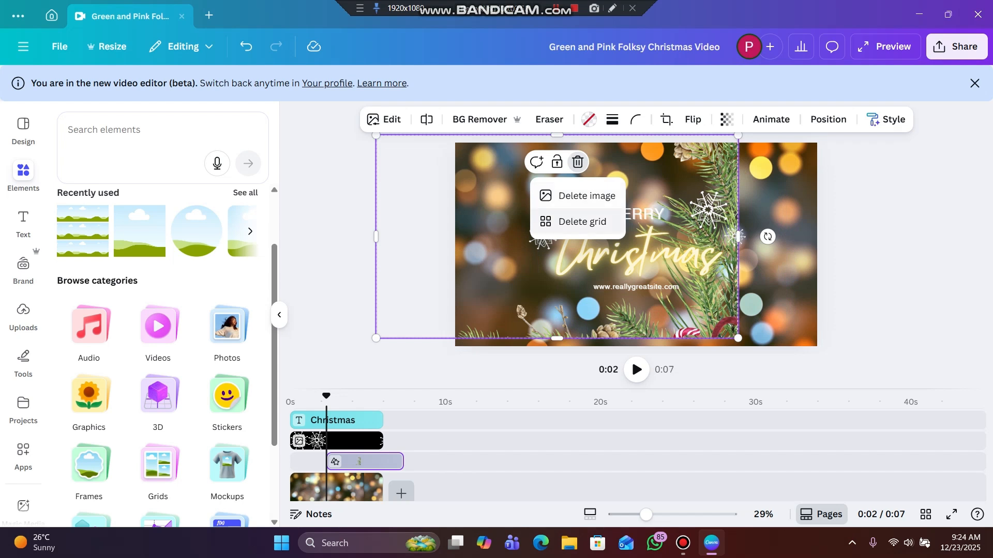
pyautogui.click(587, 195)
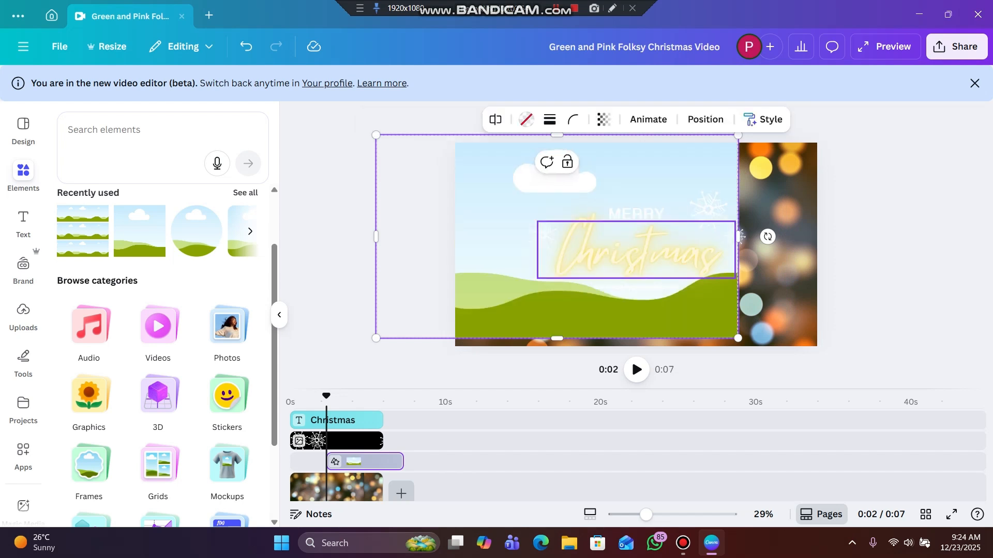
# Delete the "Christmas" text and remove the emptied grid from the page
pyautogui.click(636, 252)
pyautogui.click(703, 195)
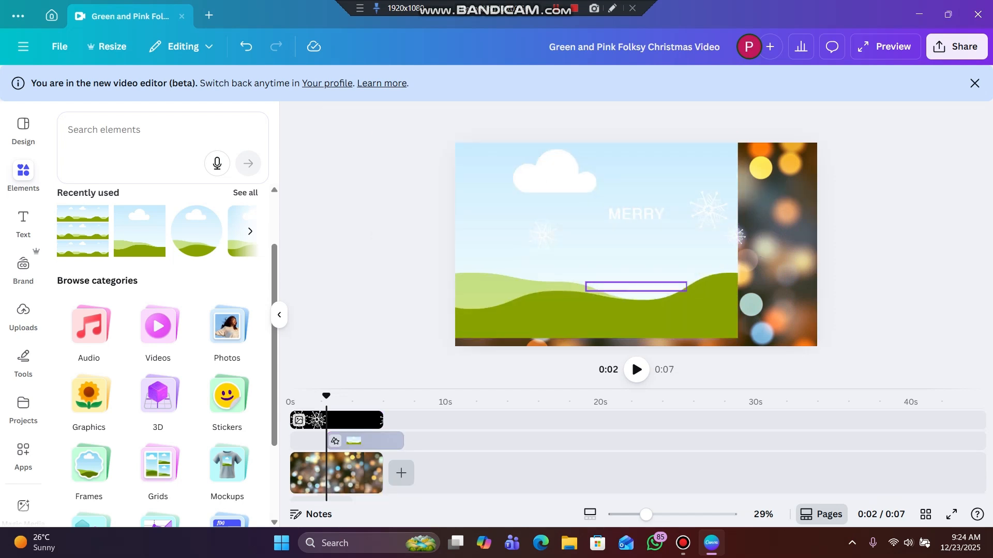
pyautogui.click(623, 316)
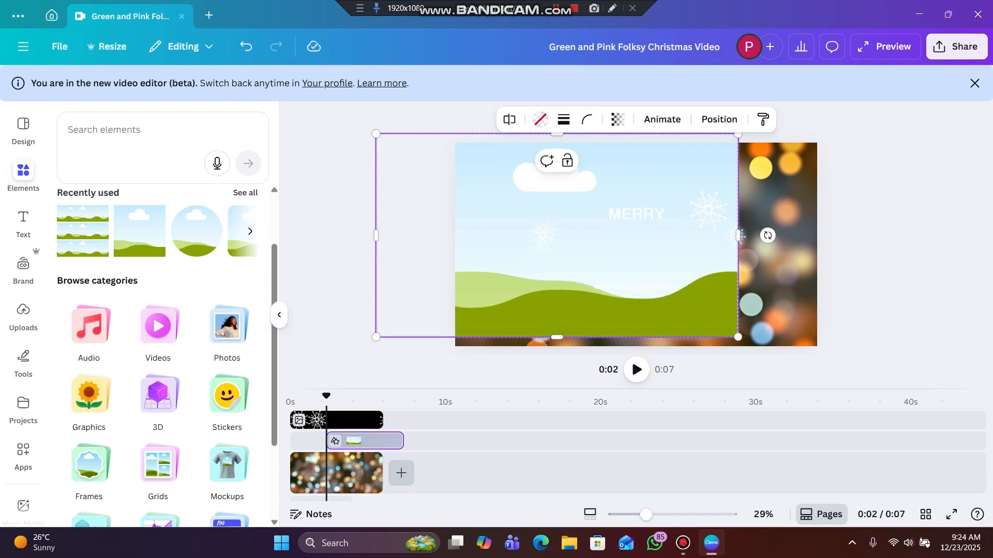
pyautogui.moveTo(548, 305); pyautogui.dragTo(214, 294)
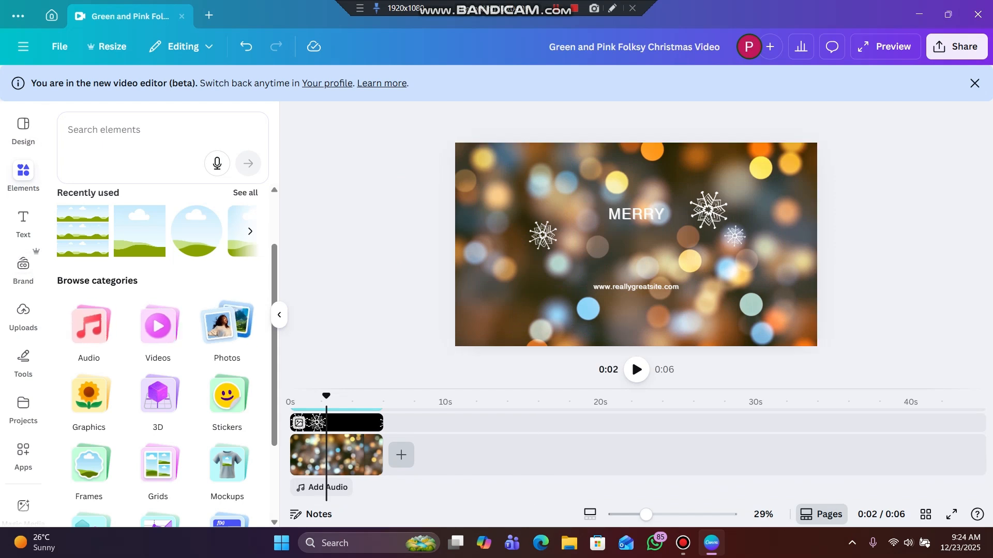
# Browse the Videos category of the elements library and check the bokeh background clip on the timeline
pyautogui.click(157, 326)
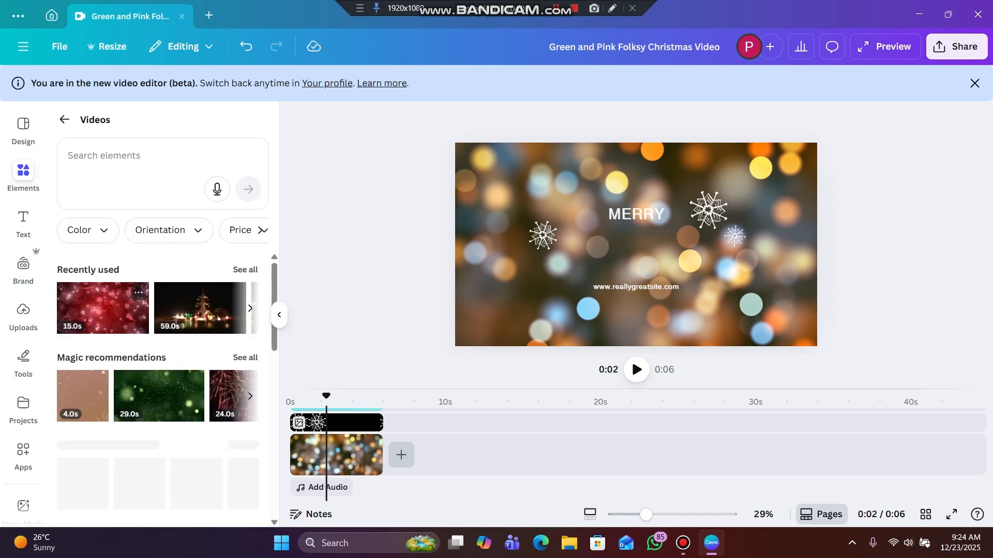
pyautogui.scroll(-5, 156, 388)
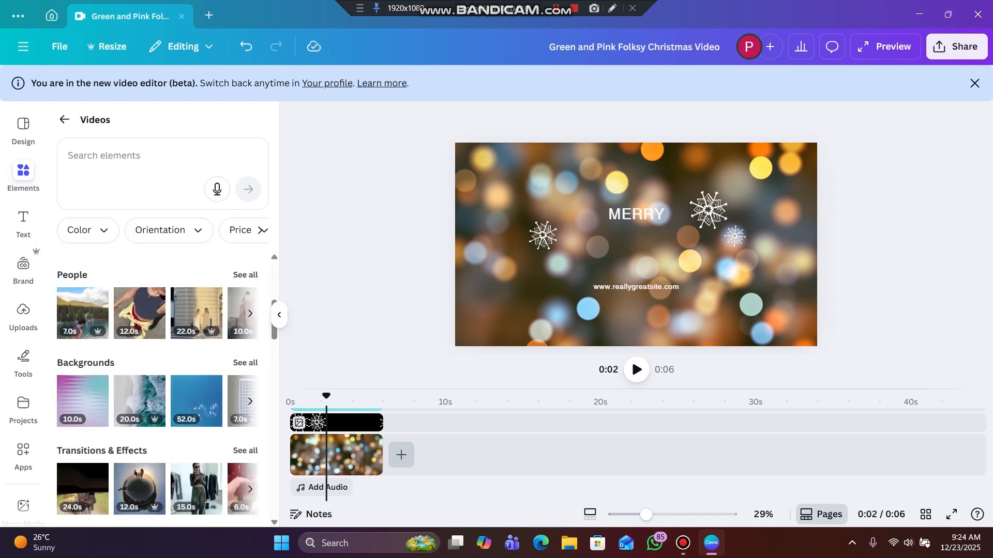
pyautogui.click(342, 455)
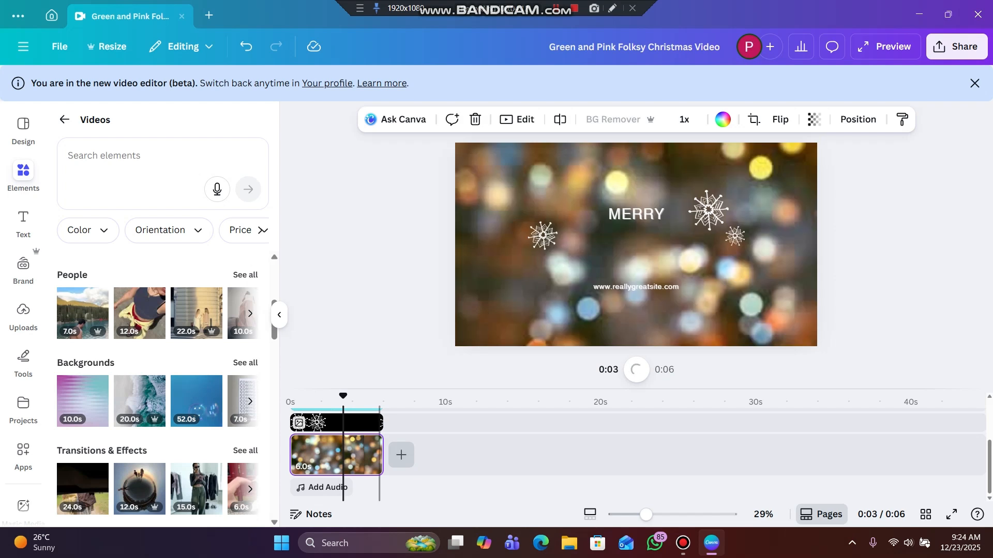
pyautogui.press('Escape')
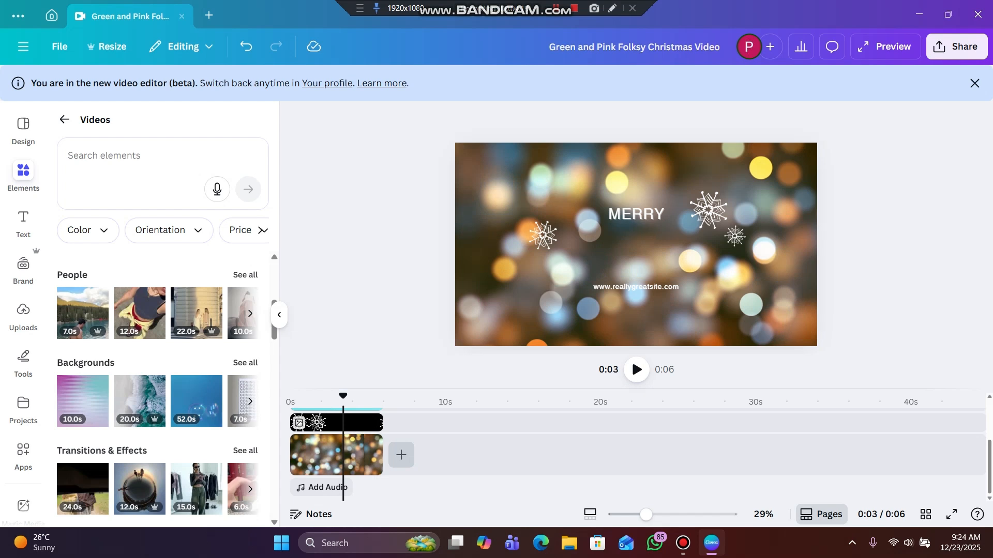
pyautogui.scroll(2, 155, 388)
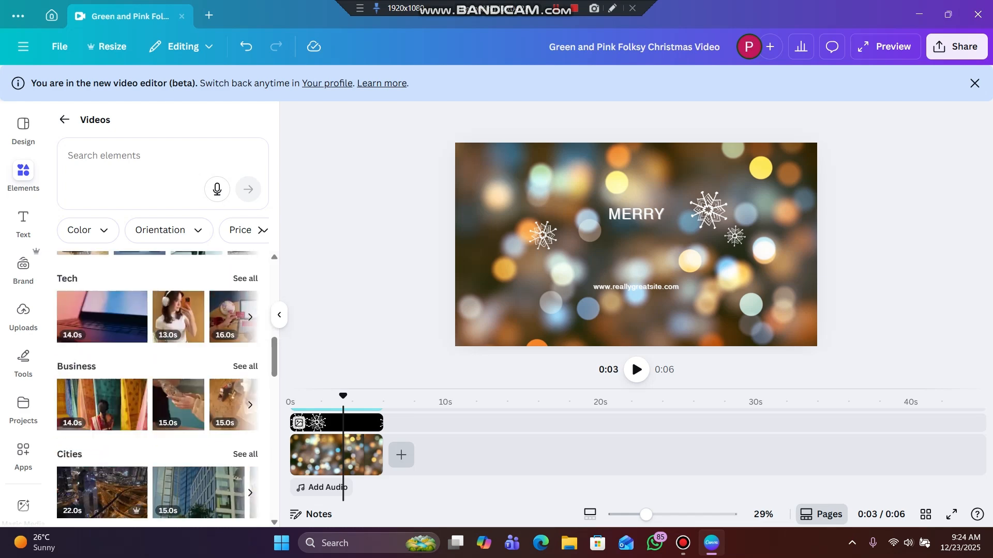
# Search the video library for "christmas"
pyautogui.click(114, 156)
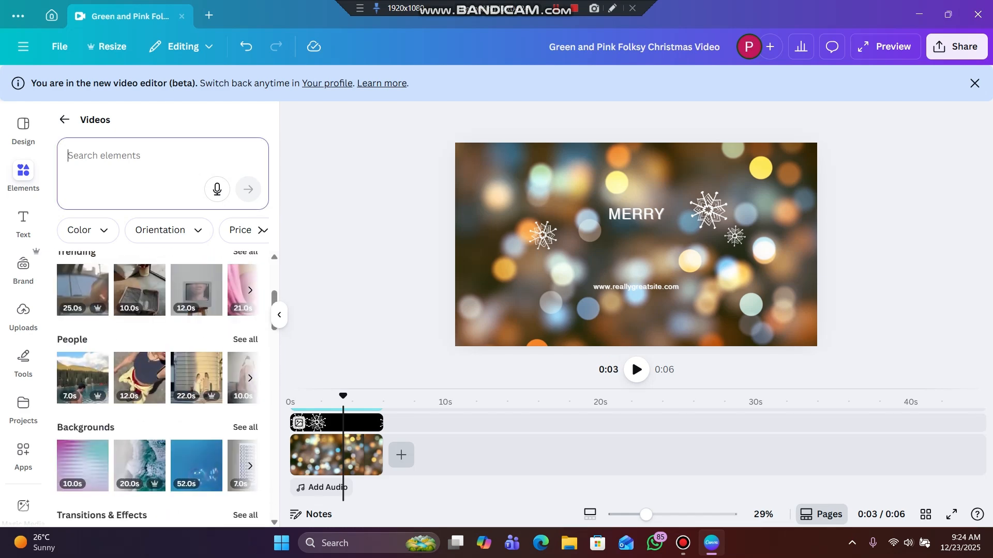
pyautogui.write('cr')
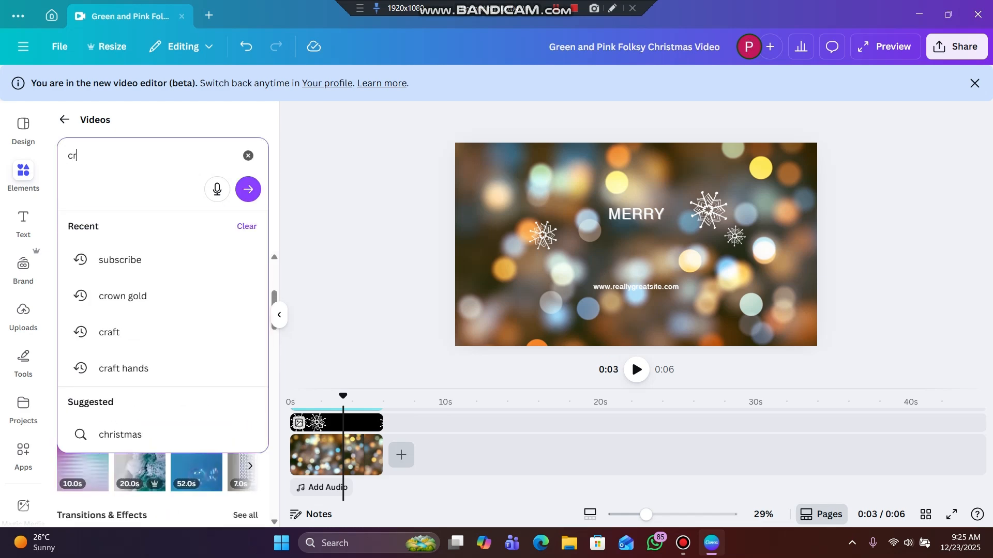
pyautogui.press('BackSpace')
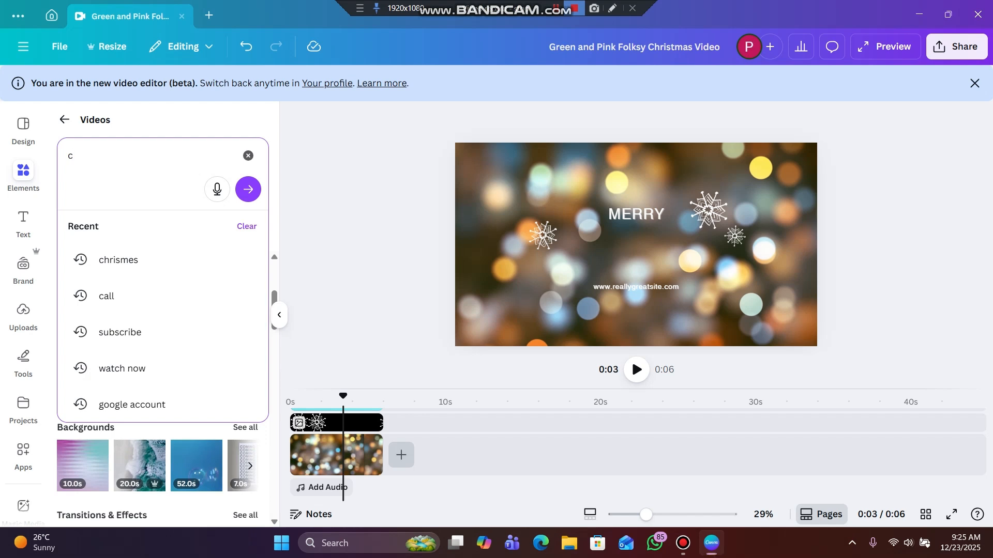
pyautogui.write('hristmas')
pyautogui.press('Return')
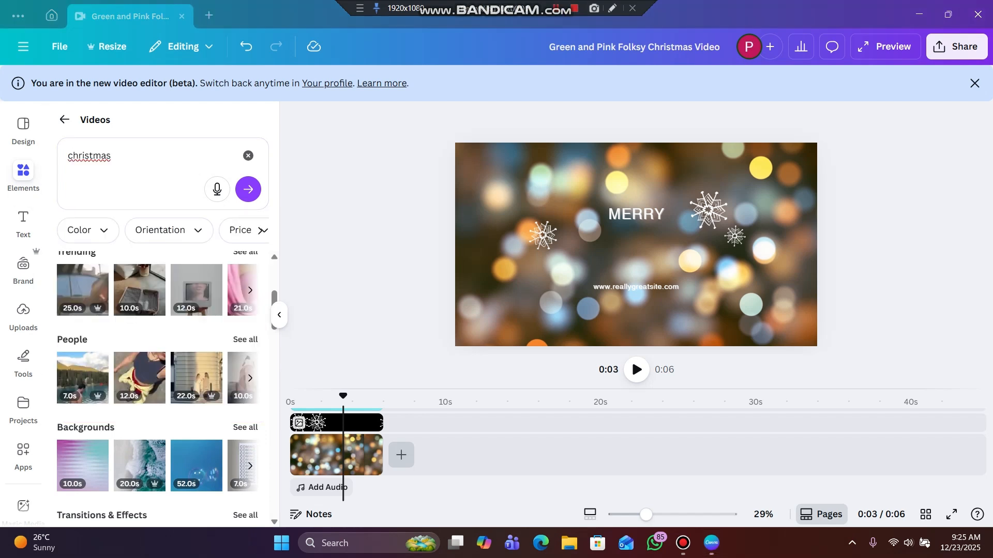
pyautogui.click(248, 189)
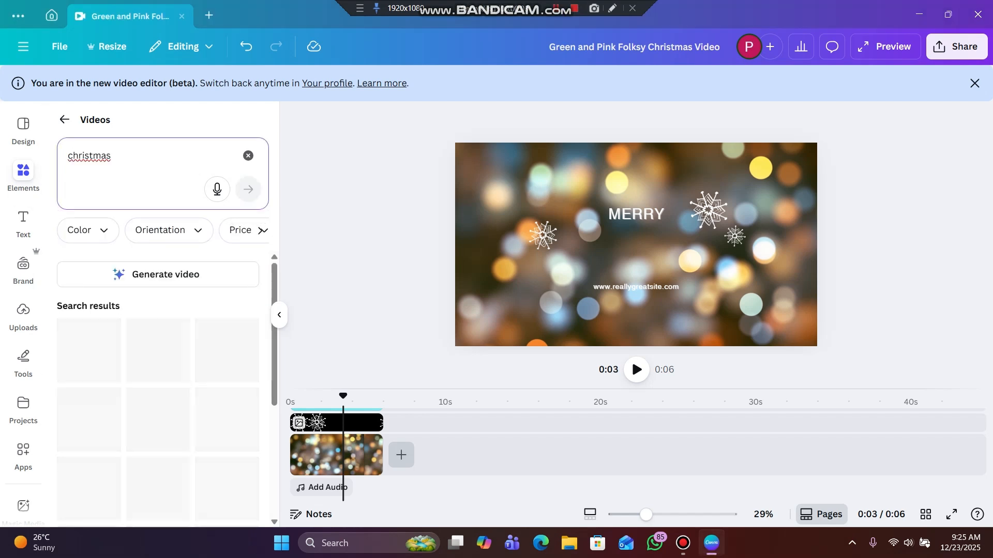
# Add the 6.0 s decorated Christmas tree video to the timeline before the bokeh clip, and select the bokeh clip
pyautogui.scroll(-5, 144, 365)
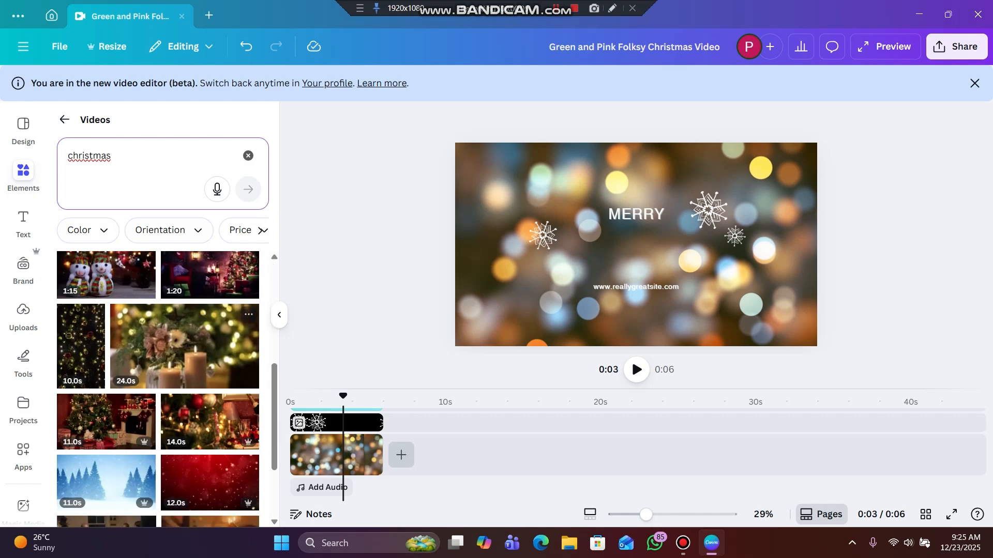
pyautogui.scroll(-2, 158, 387)
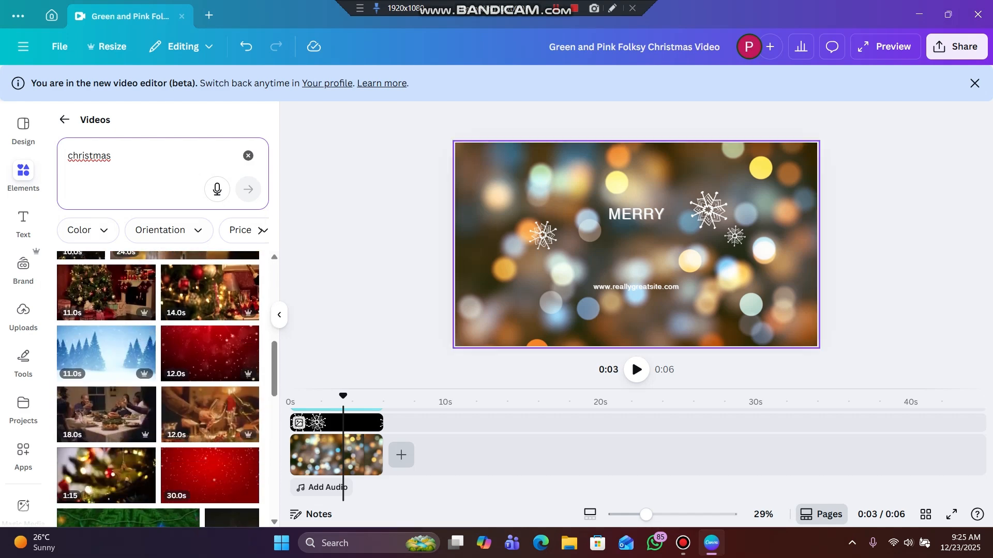
pyautogui.scroll(-3, 157, 388)
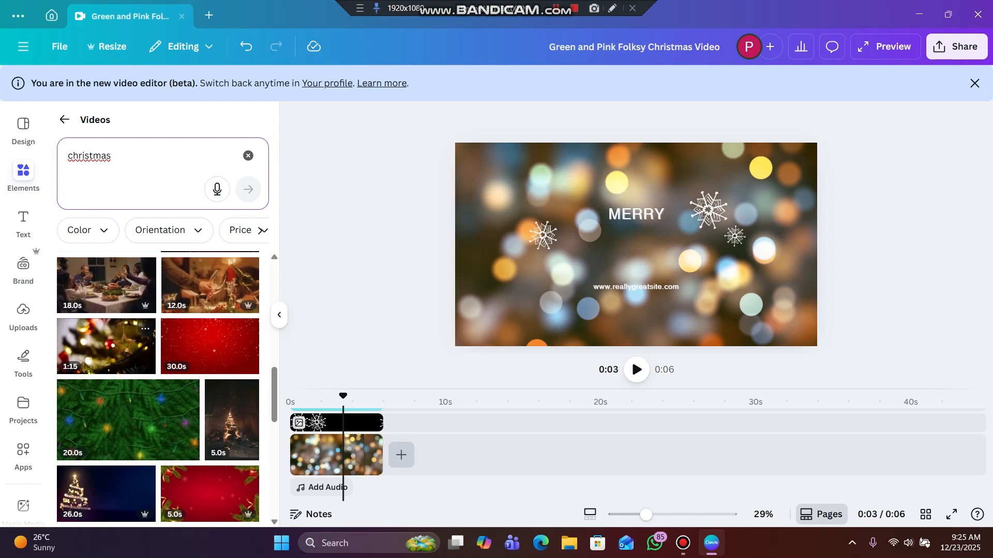
pyautogui.scroll(-3, 106, 362)
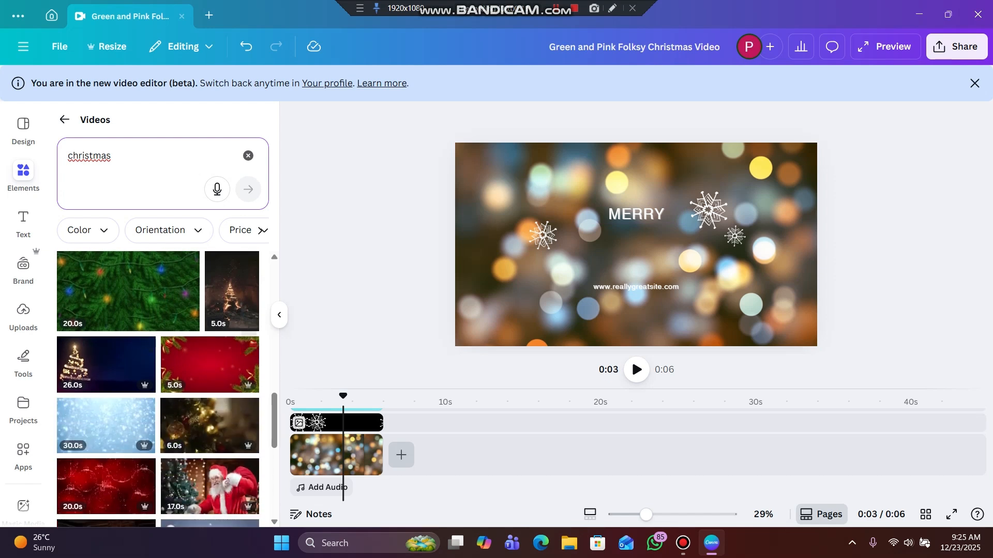
pyautogui.click(209, 425)
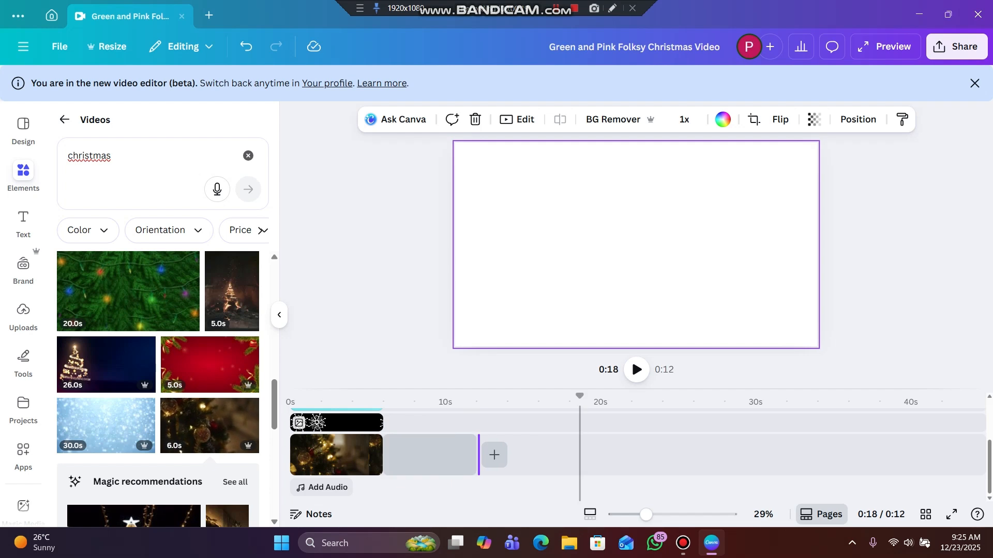
pyautogui.click(437, 455)
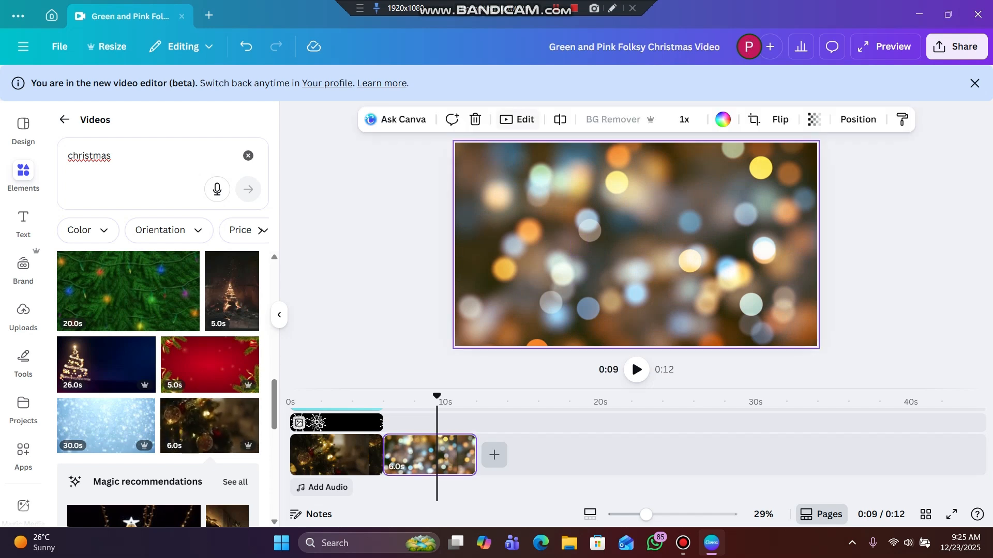
# Delete the bokeh background clip from the timeline and the website address text from the page
pyautogui.press('Delete')
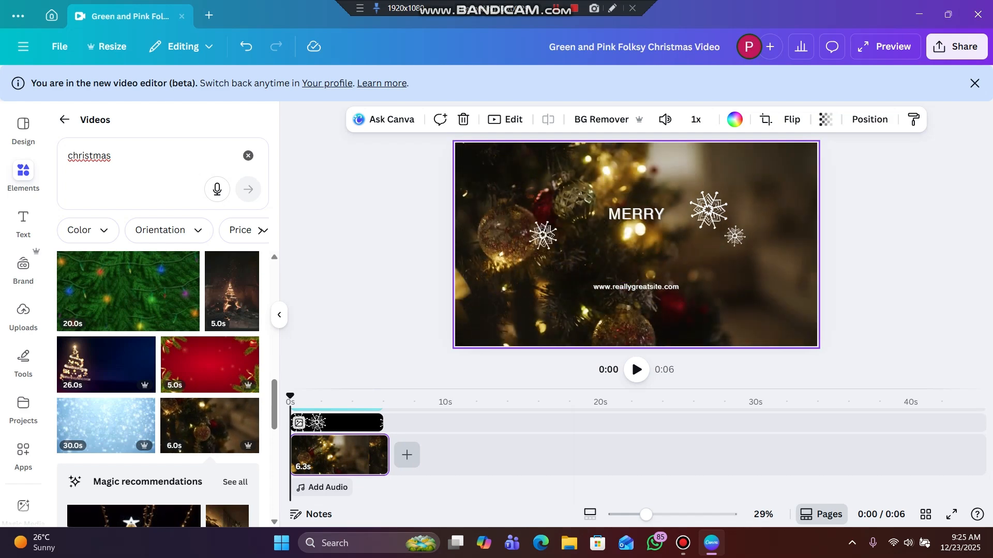
pyautogui.click(323, 421)
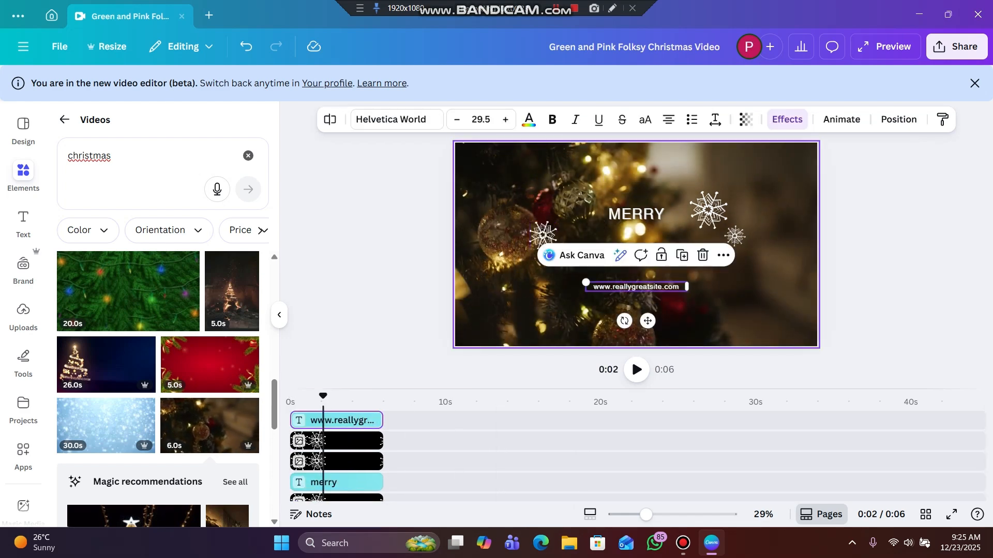
pyautogui.click(702, 255)
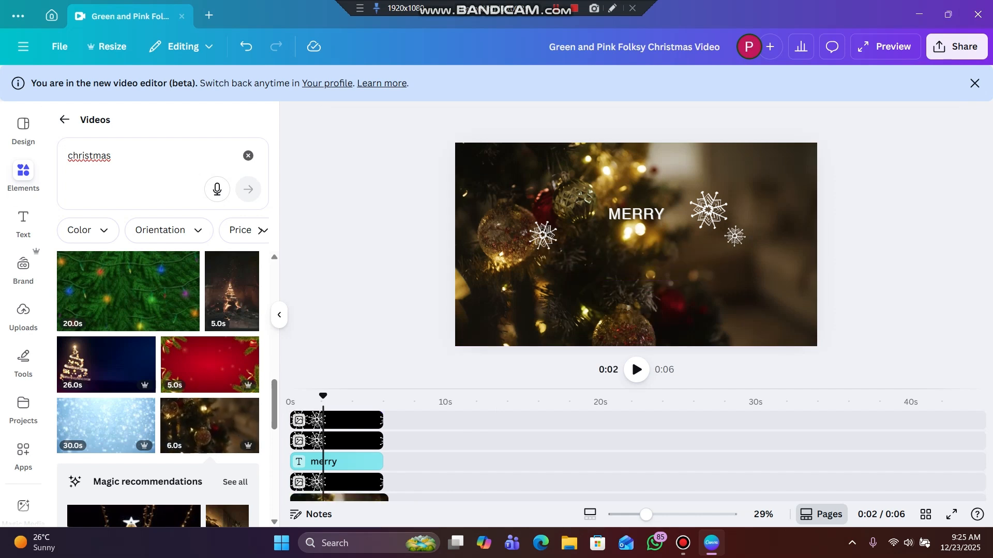
# Browse the default text styles and font combinations in the text library
pyautogui.click(23, 222)
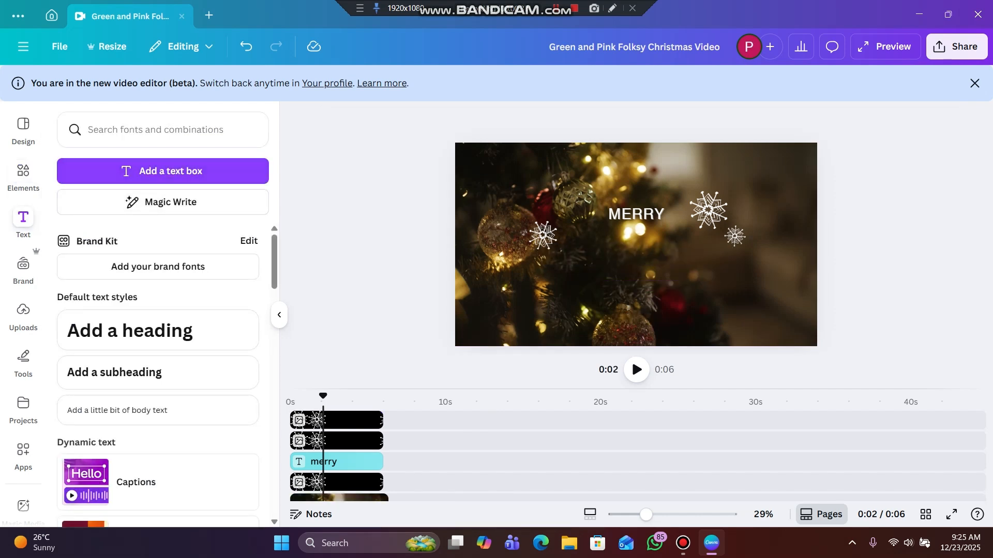
pyautogui.scroll(-5, 157, 361)
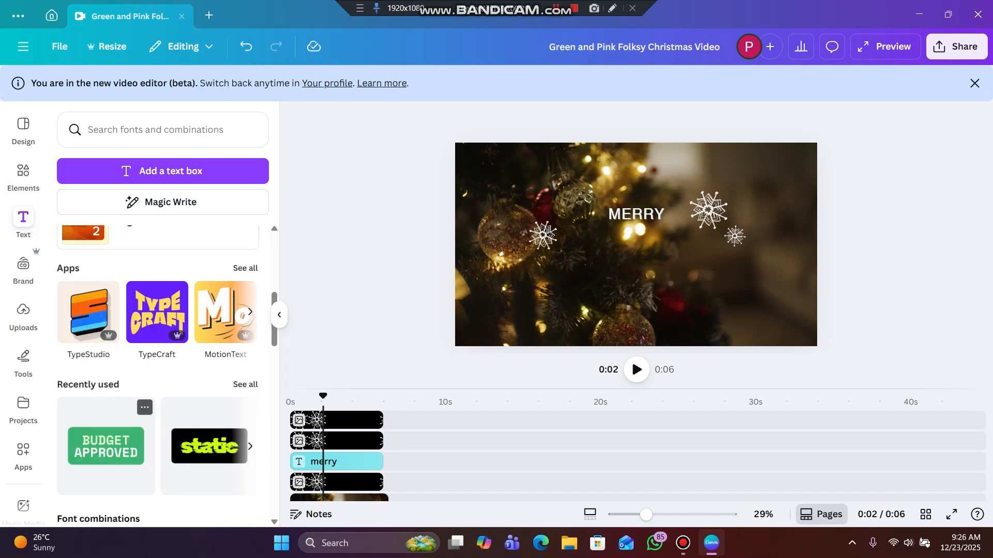
pyautogui.scroll(-6, 158, 372)
pyautogui.scroll(2, 158, 373)
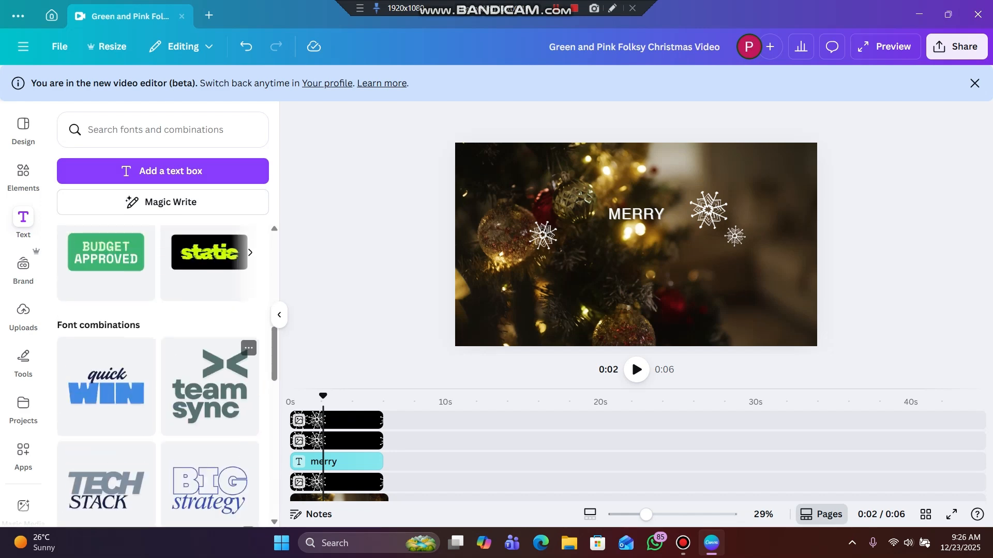
pyautogui.scroll(-9, 158, 372)
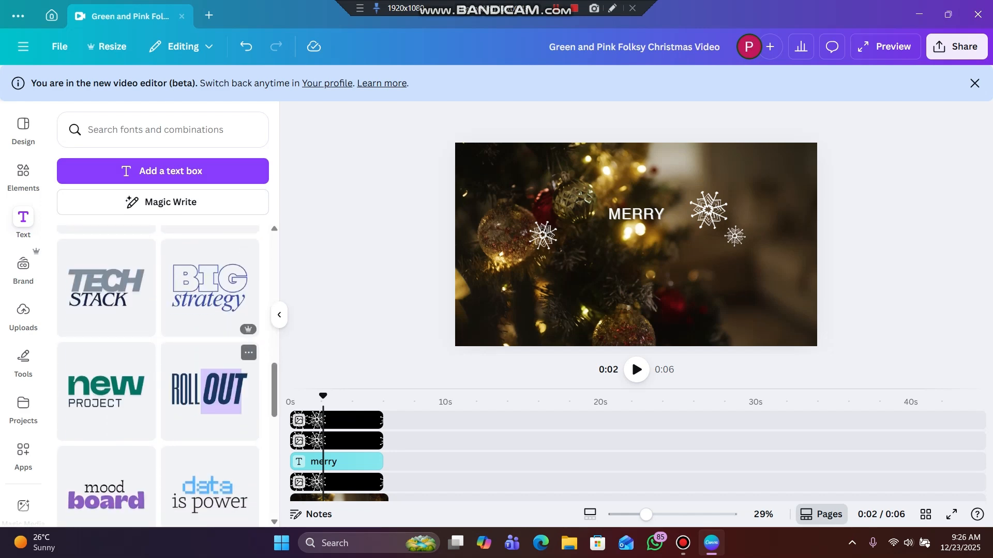
pyautogui.scroll(-2, 157, 373)
pyautogui.scroll(12, 158, 372)
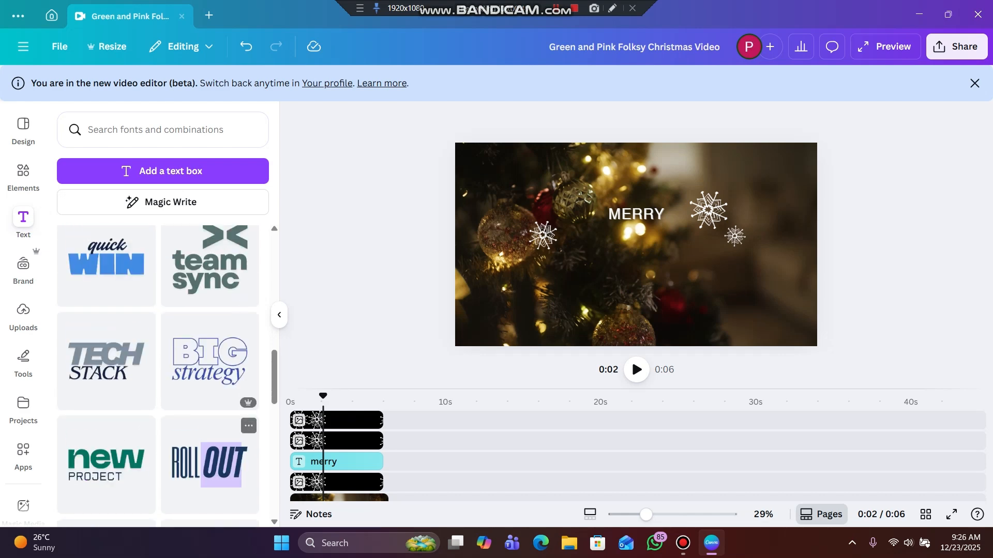
pyautogui.scroll(5, 158, 372)
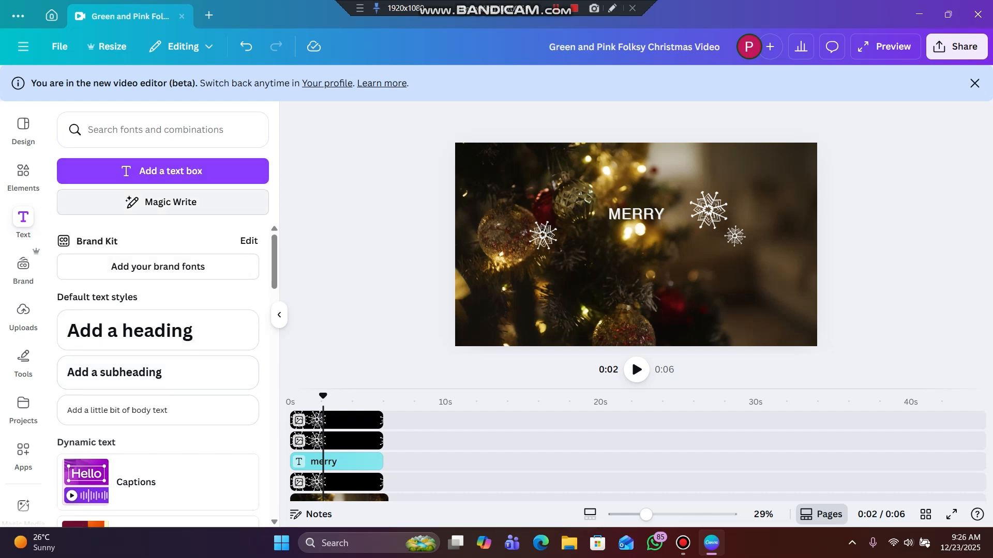
# Search the text library for "christmas" and place the thin serif "Merry Christmas" font combination in the lower left of the video
pyautogui.click(155, 130)
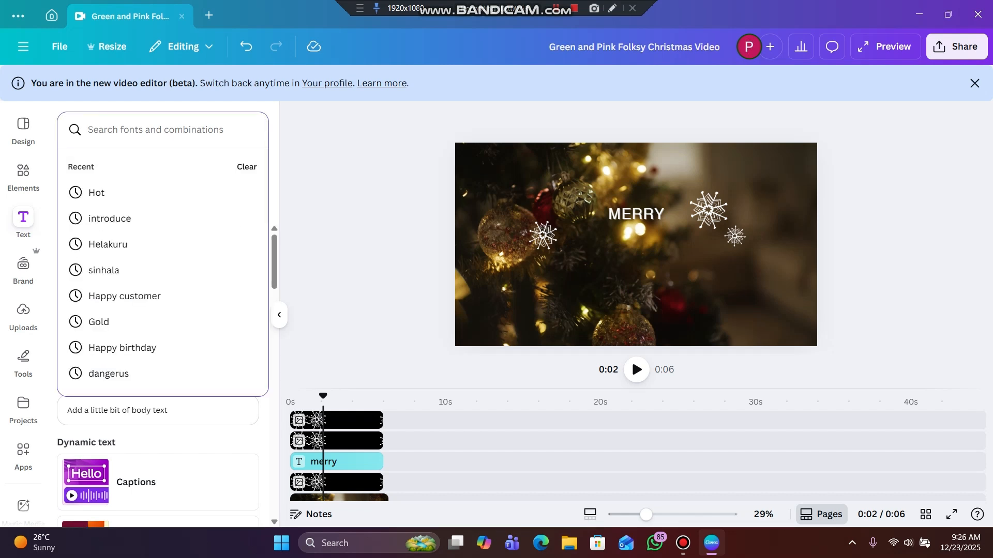
pyautogui.write('christmas')
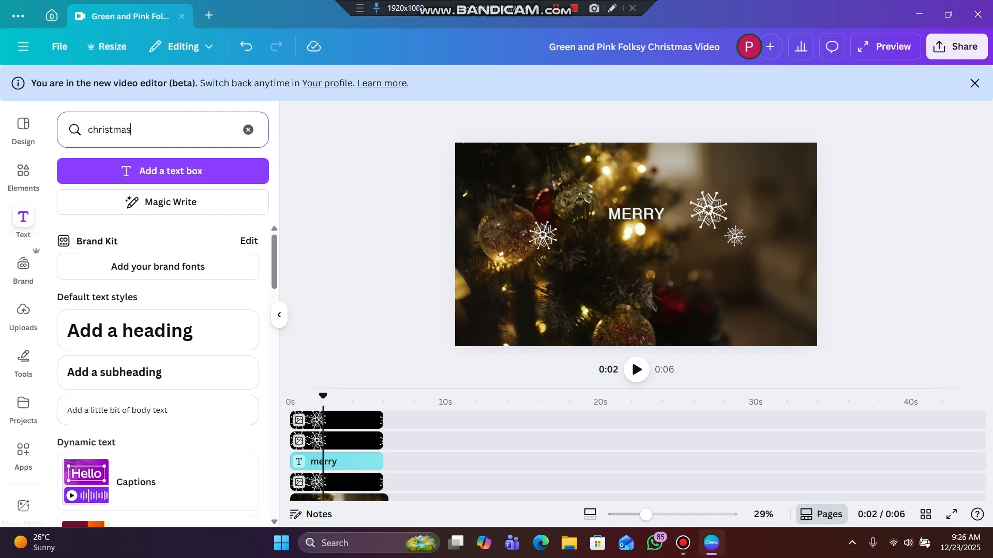
pyautogui.press('Return')
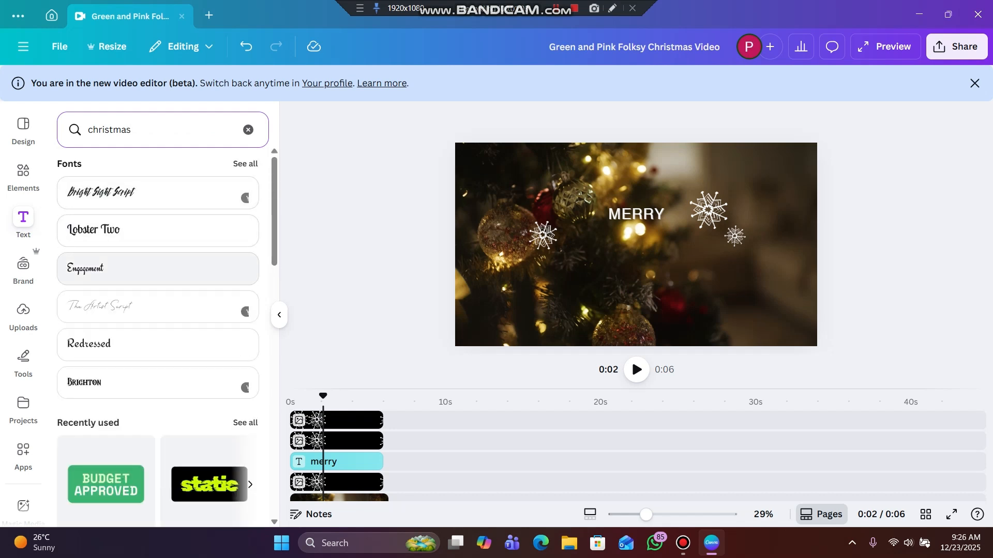
pyautogui.scroll(-3, 158, 269)
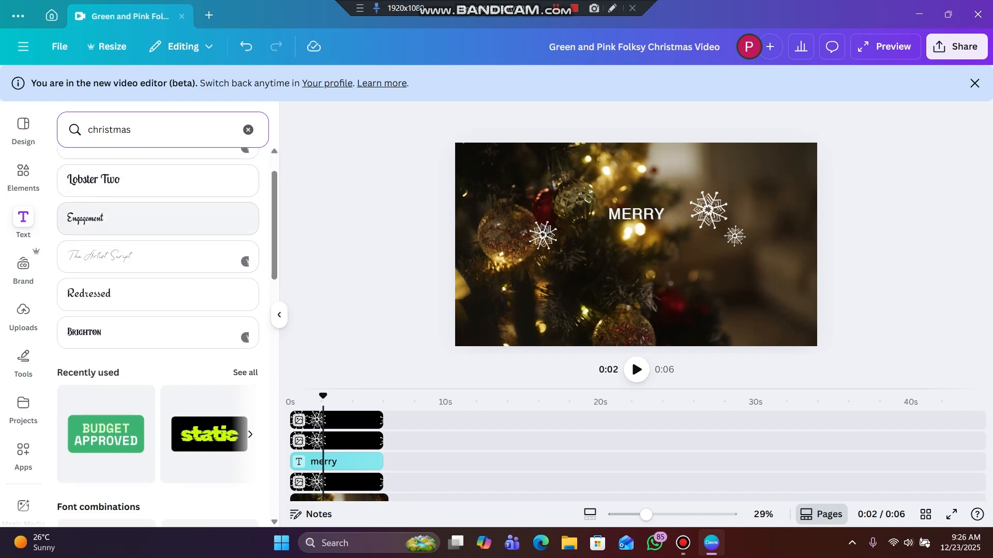
pyautogui.scroll(-5, 157, 310)
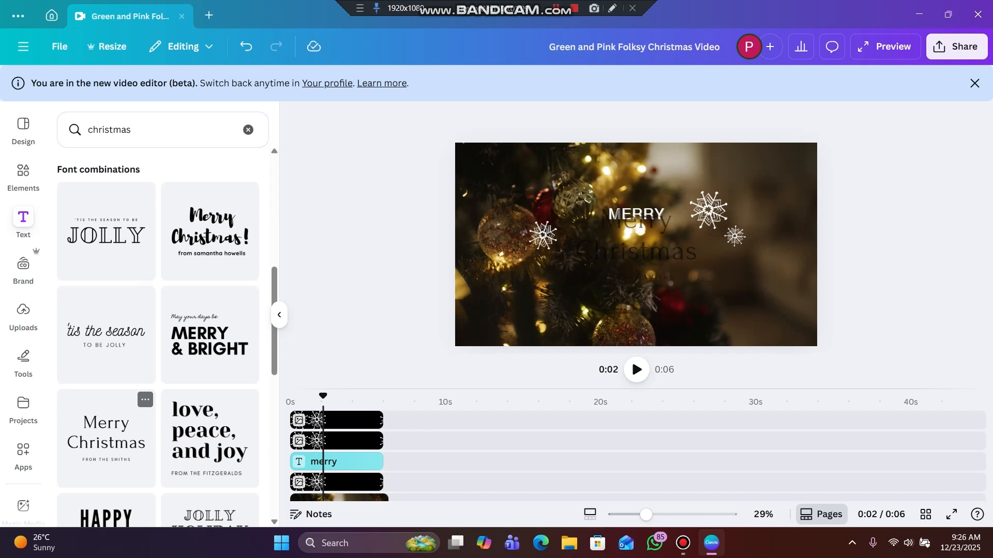
pyautogui.click(106, 439)
pyautogui.moveTo(657, 253); pyautogui.dragTo(546, 295)
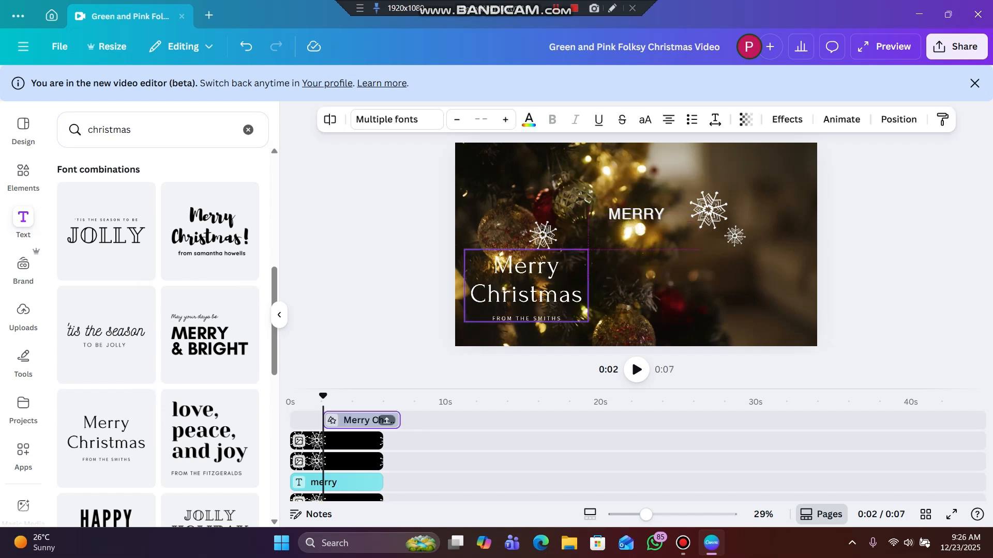
# Delete the template's "MERRY" text and the two snowflakes in the right half of the video
pyautogui.click(636, 214)
pyautogui.click(605, 276)
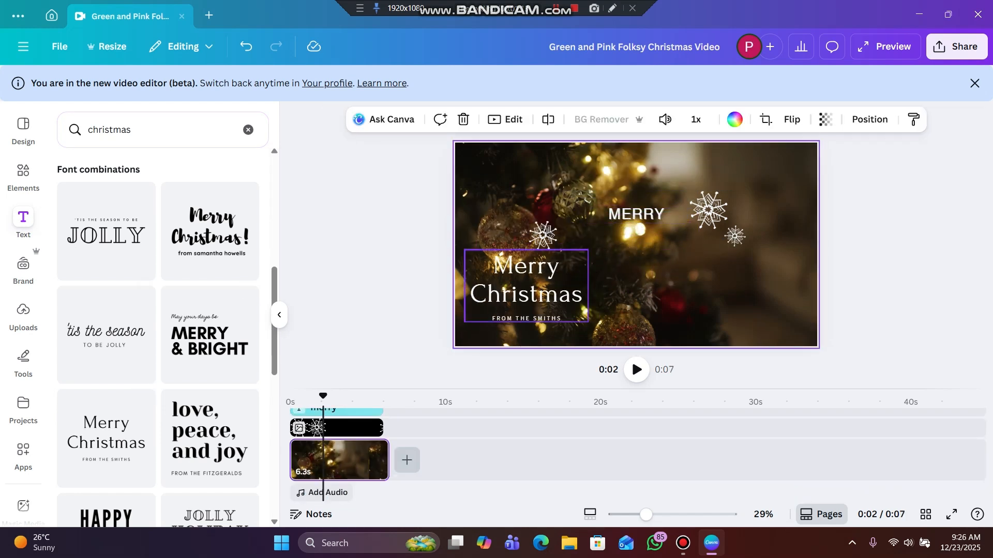
pyautogui.click(636, 214)
pyautogui.click(723, 179)
pyautogui.click(758, 315)
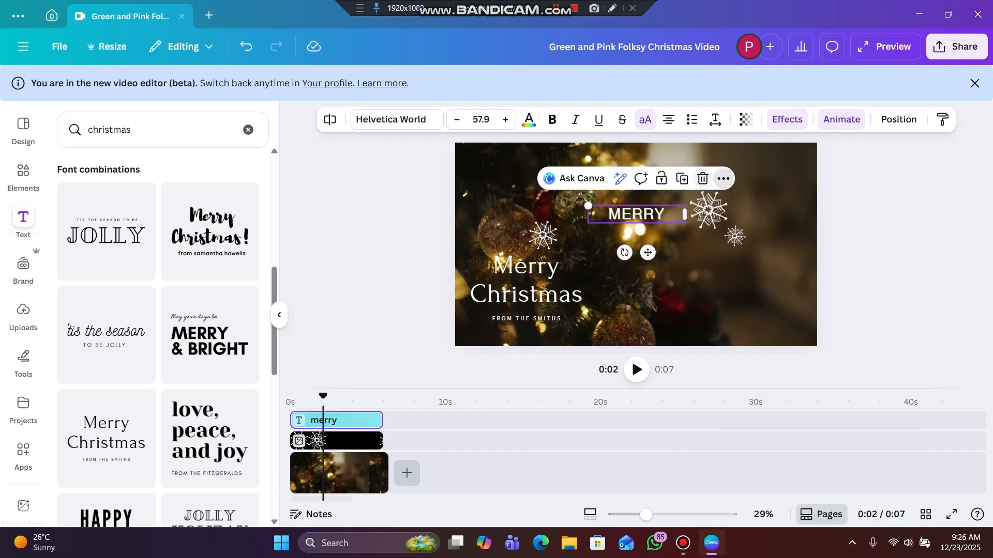
pyautogui.click(708, 210)
pyautogui.click(764, 151)
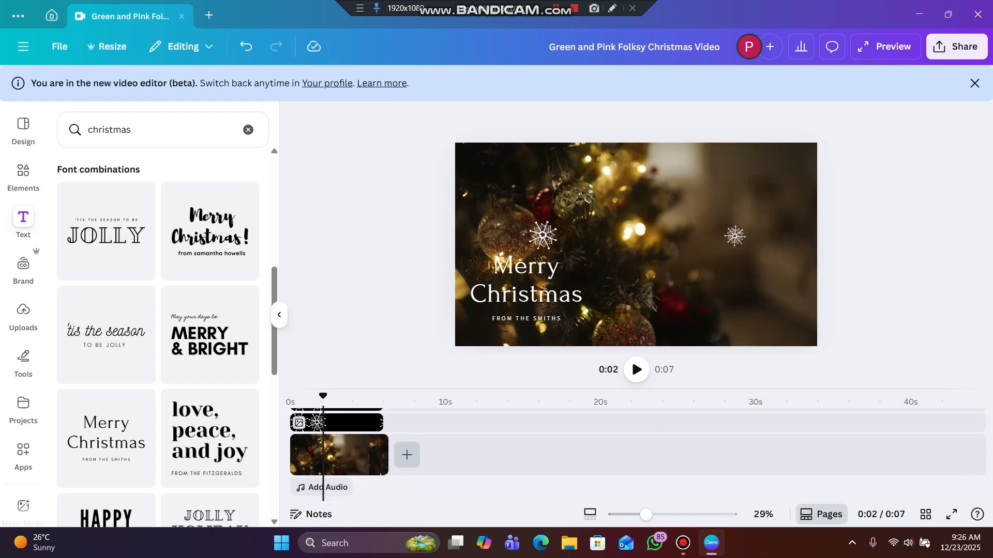
pyautogui.click(734, 234)
pyautogui.click(790, 190)
# Move the "Merry Christmas" text group to the video's upper right corner and start it at 0 s on the timeline
pyautogui.moveTo(526, 284); pyautogui.dragTo(756, 184)
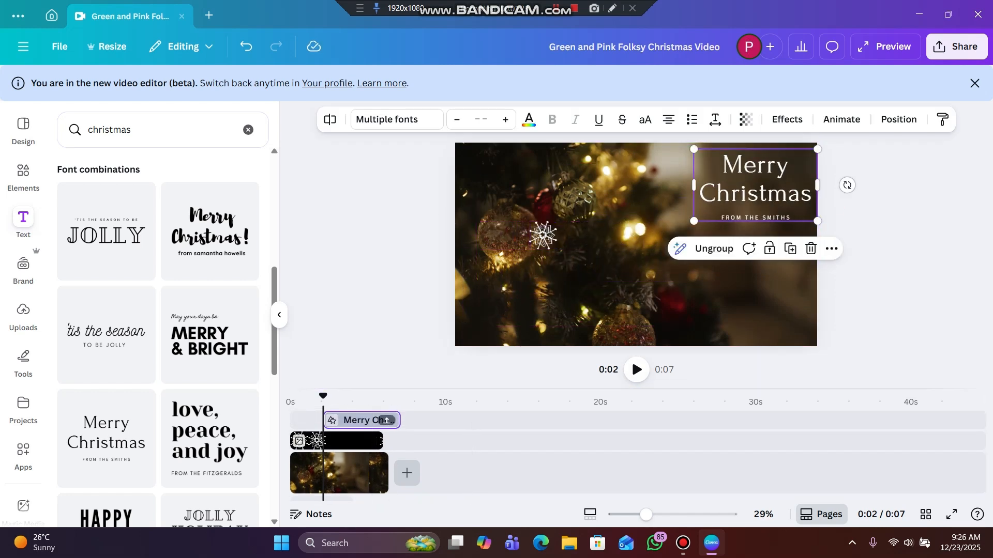
pyautogui.click(755, 184)
pyautogui.moveTo(386, 420); pyautogui.dragTo(356, 420)
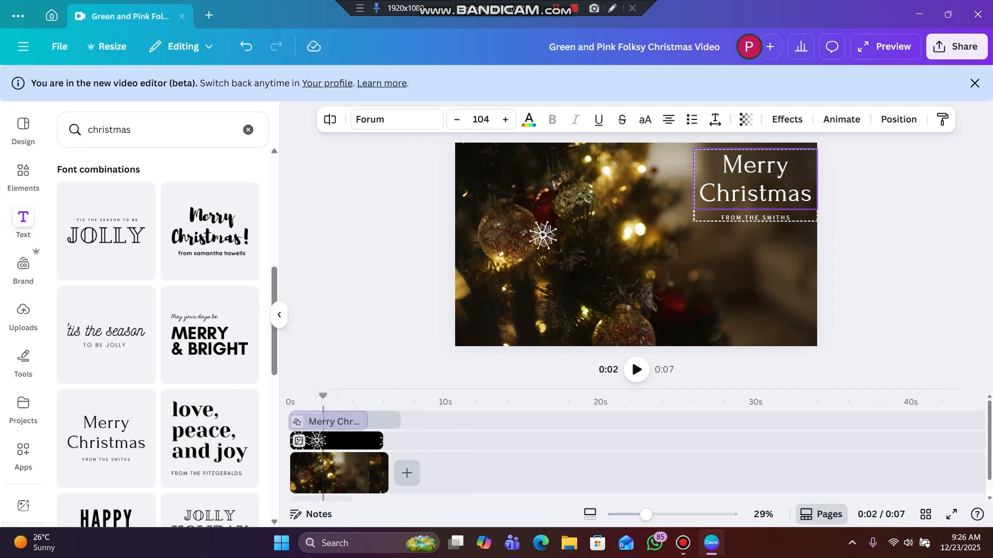
# Delete the remaining snowflake in the left half of the video
pyautogui.click(362, 440)
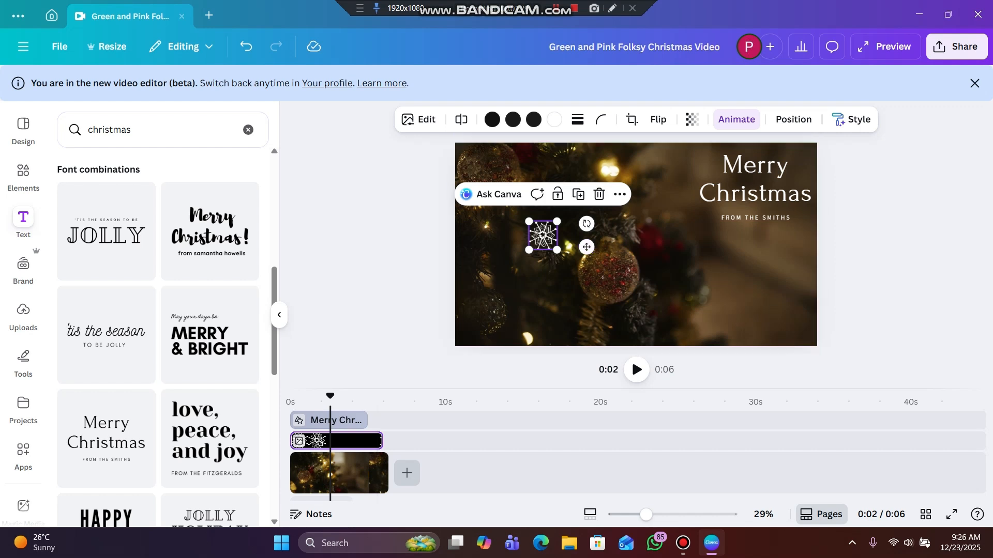
pyautogui.click(599, 193)
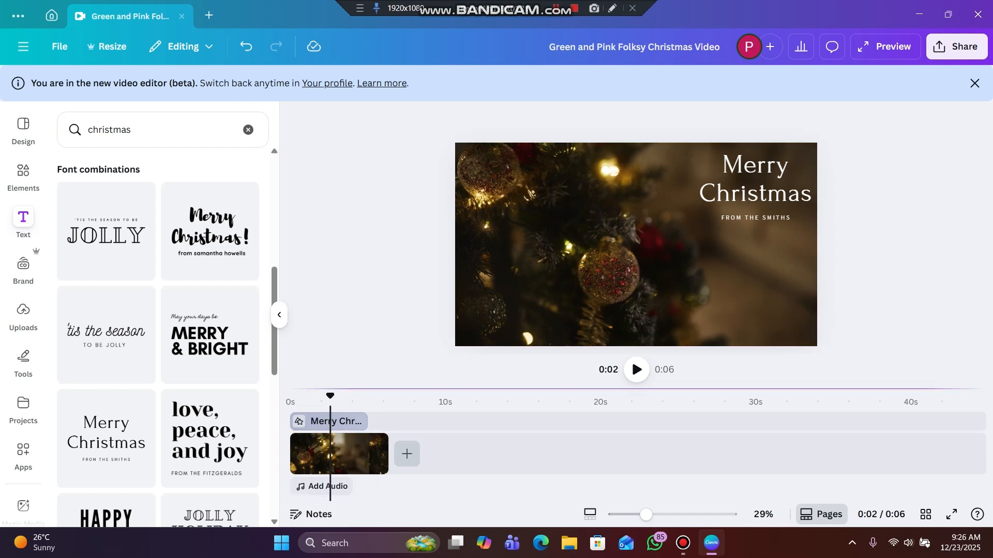
# Shift the "Merry Christmas" text to start about 2.5 s into the timeline, and centre and slightly enlarge it on the video
pyautogui.moveTo(352, 421); pyautogui.dragTo(393, 422)
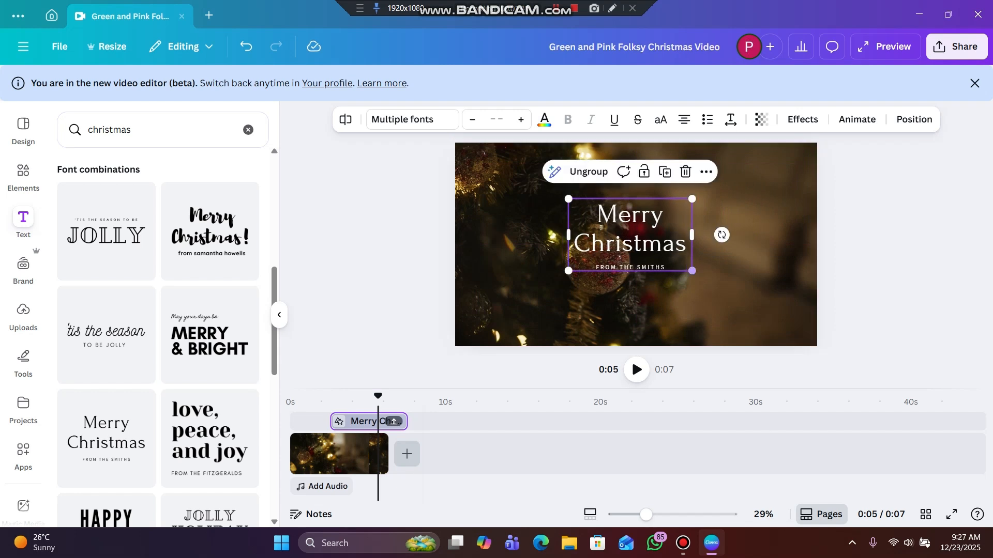
pyautogui.moveTo(635, 238); pyautogui.dragTo(636, 245)
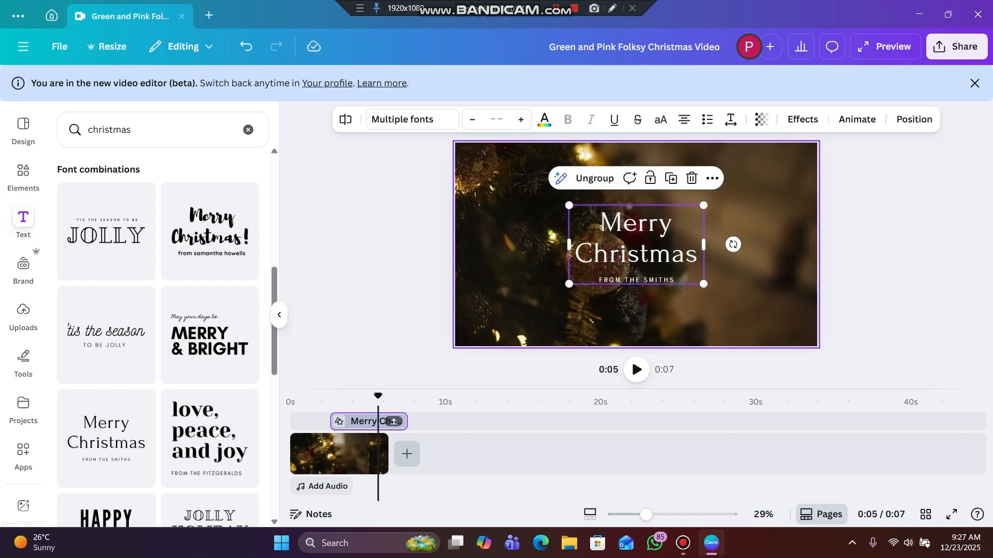
pyautogui.click(538, 310)
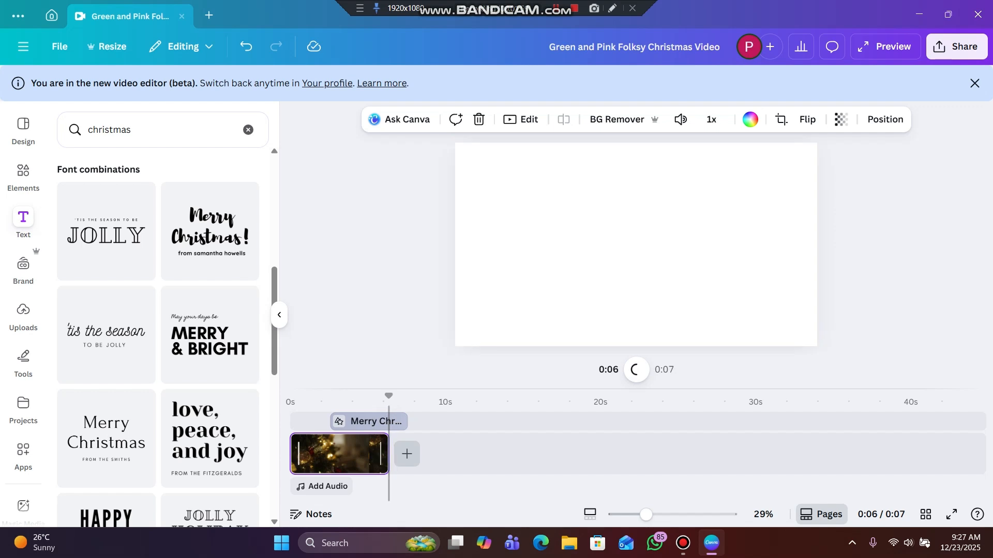
# Move the "Merry Christmas" text earlier on the timeline so that it ends just before the Christmas tree video does
pyautogui.click(366, 421)
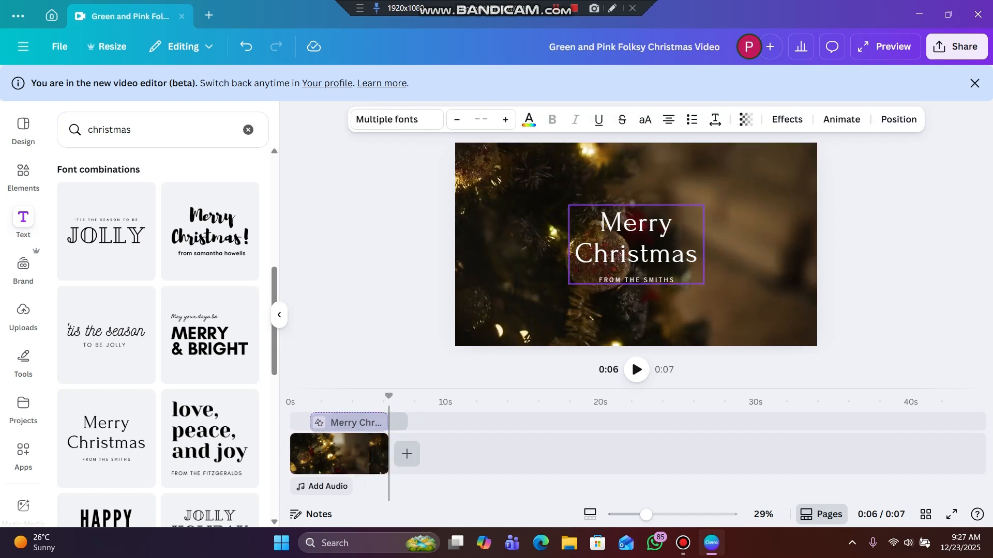
pyautogui.moveTo(346, 423); pyautogui.dragTo(344, 422)
pyautogui.click(337, 421)
# Look through the Christmas font combinations and the Stickers category of the elements library for further decorations
pyautogui.scroll(-1, 233, 331)
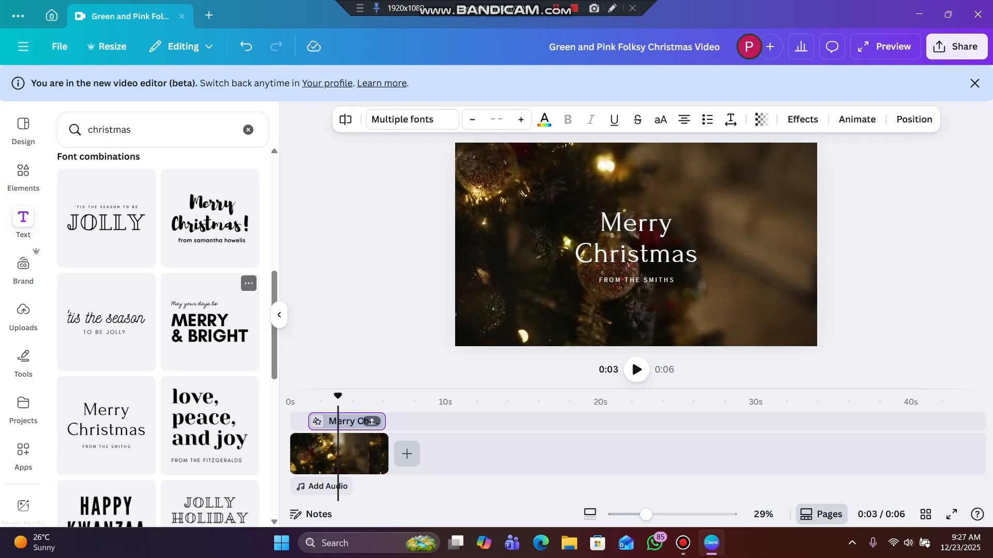
pyautogui.scroll(-3, 209, 321)
pyautogui.scroll(5, 248, 276)
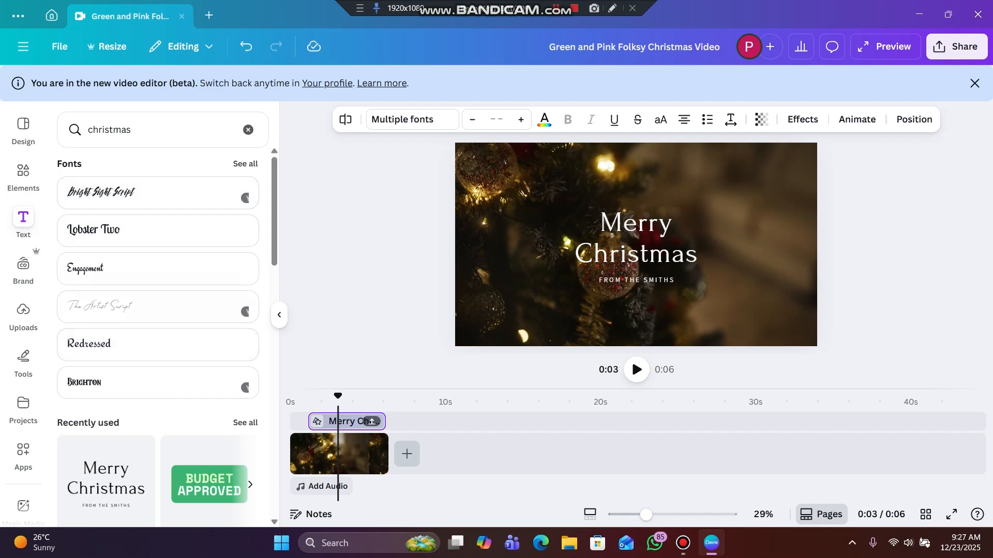
pyautogui.click(24, 177)
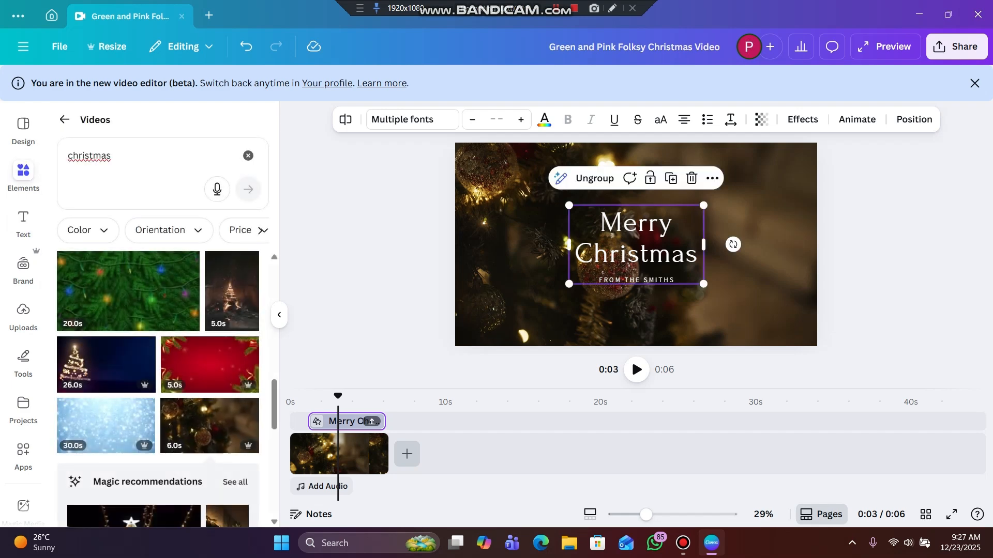
pyautogui.click(64, 120)
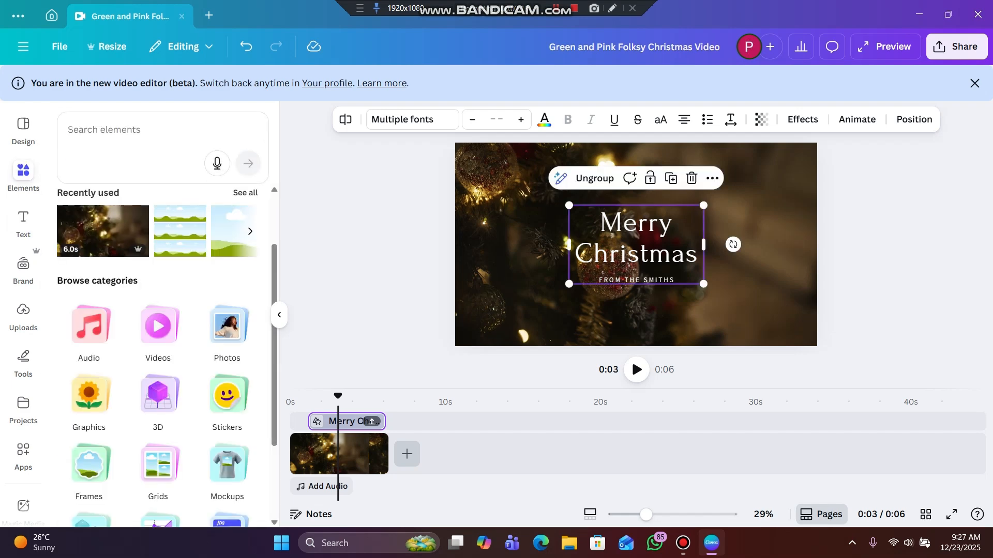
pyautogui.click(227, 396)
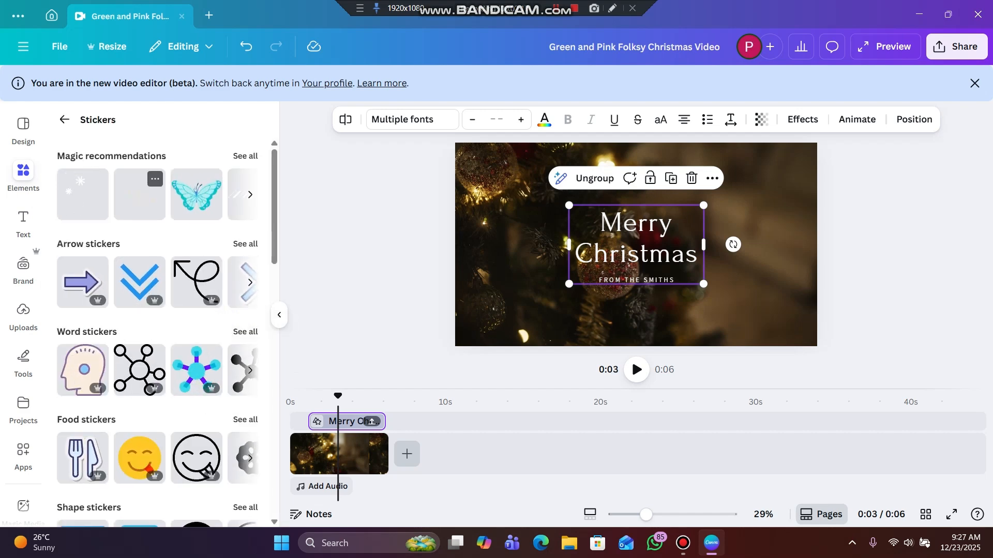
pyautogui.scroll(-5, 165, 331)
pyautogui.scroll(5, 165, 331)
pyautogui.scroll(-13, 166, 331)
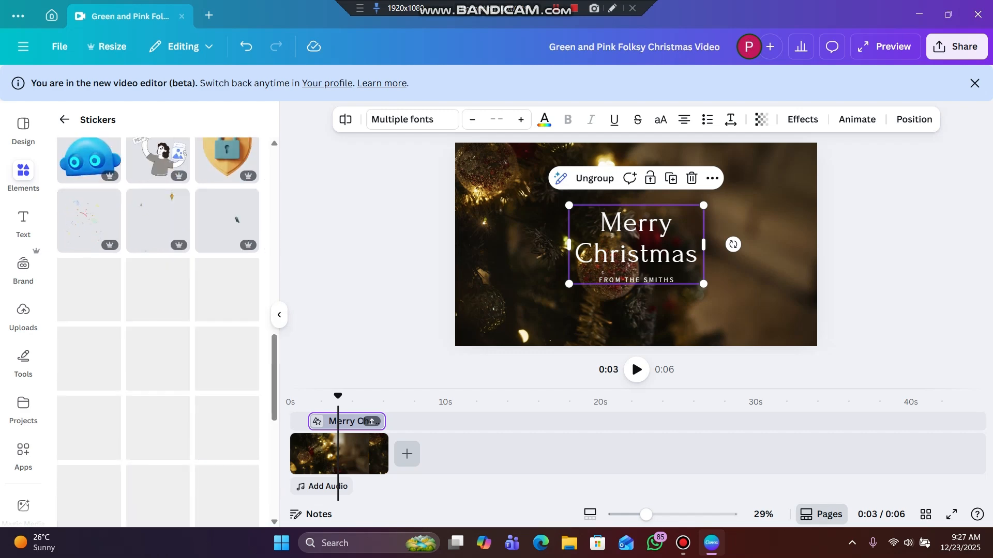
pyautogui.scroll(-5, 158, 330)
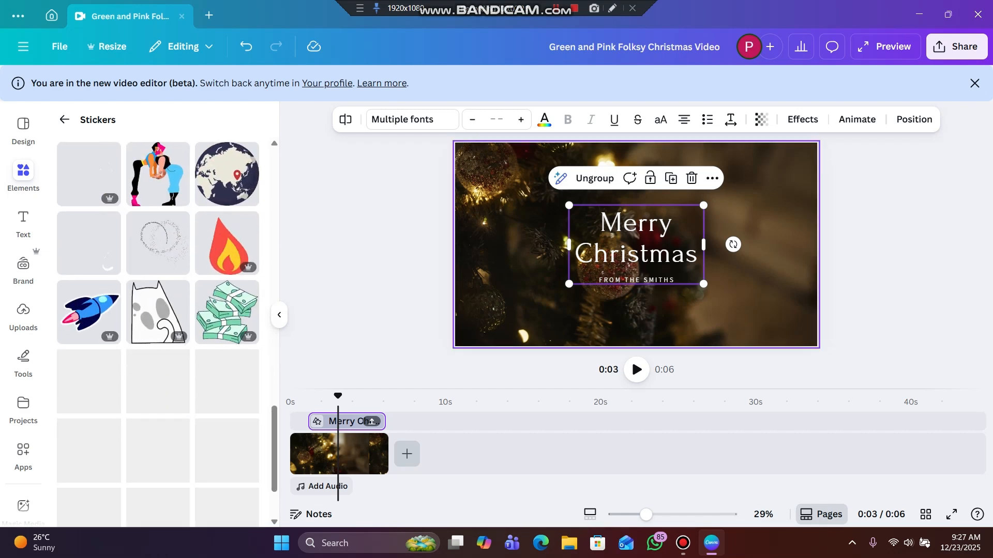
# Add the holly garland with a red bow from the "christmas" graphics to the video
pyautogui.scroll(-1, 158, 331)
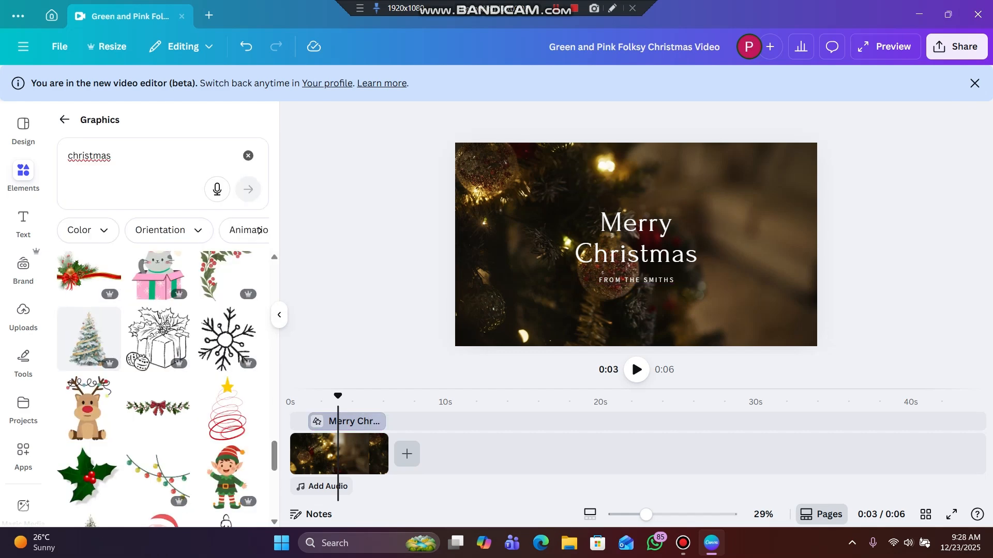
pyautogui.click(157, 407)
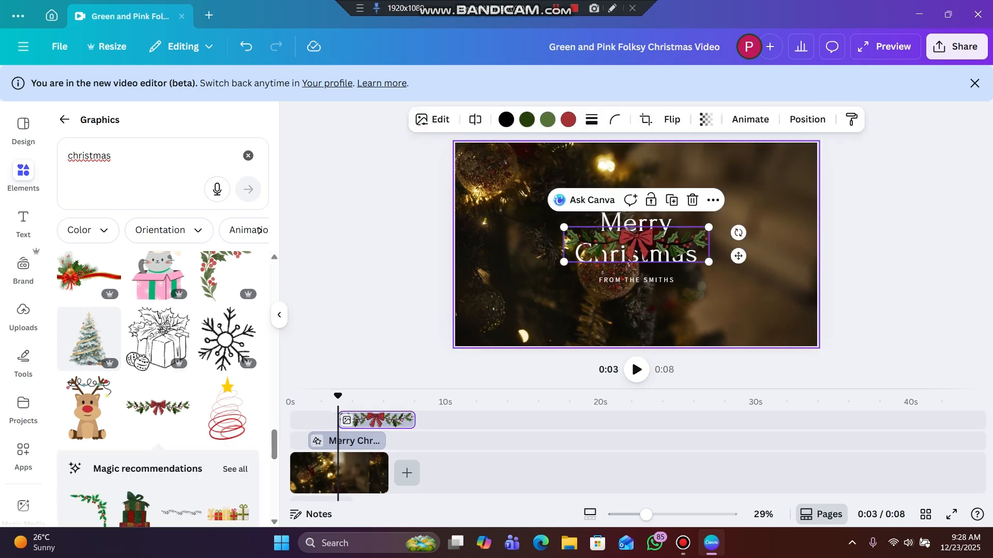
# Enlarge the holly garland, tilt it clockwise and place it across the upper-right corner of the video
pyautogui.moveTo(497, 211); pyautogui.dragTo(497, 211)
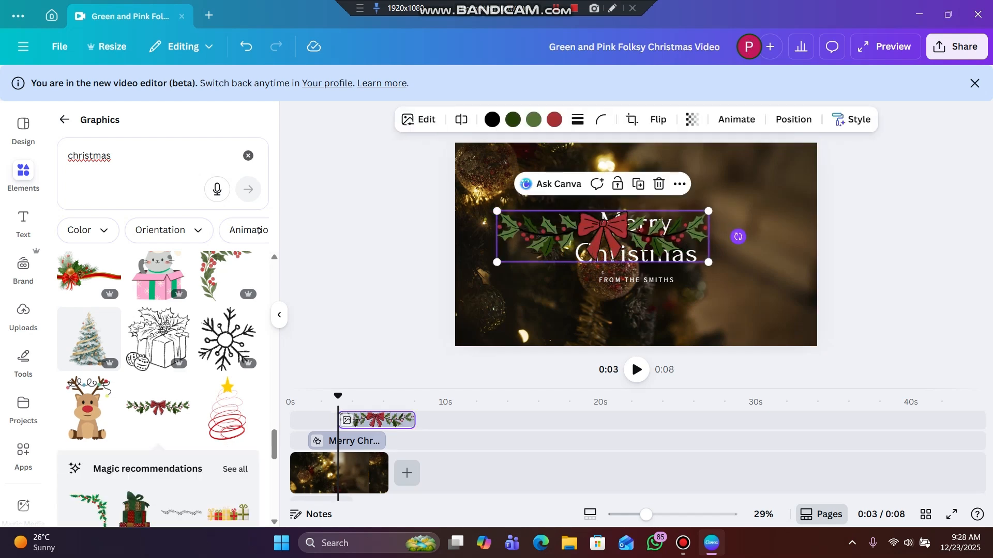
pyautogui.moveTo(737, 237); pyautogui.dragTo(745, 313)
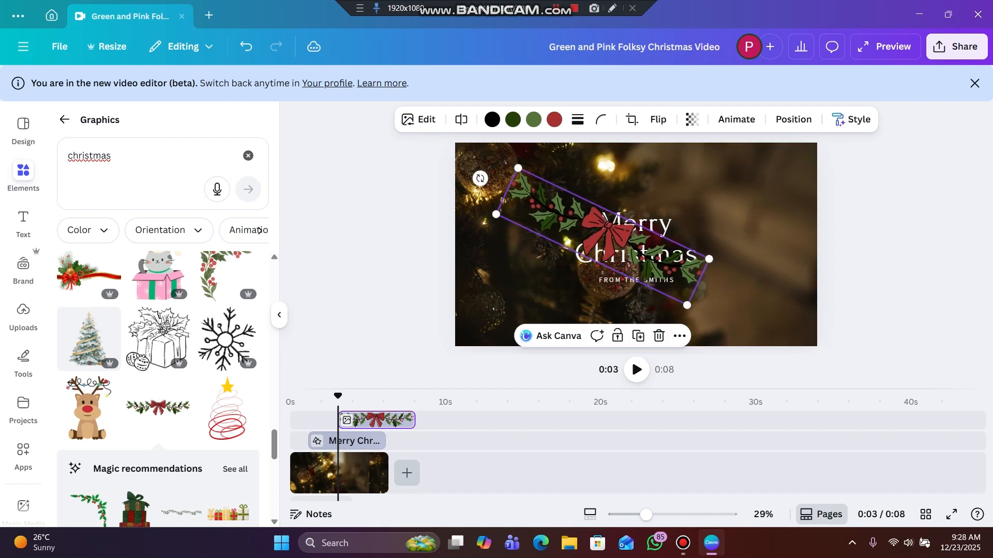
pyautogui.moveTo(602, 237); pyautogui.dragTo(781, 188)
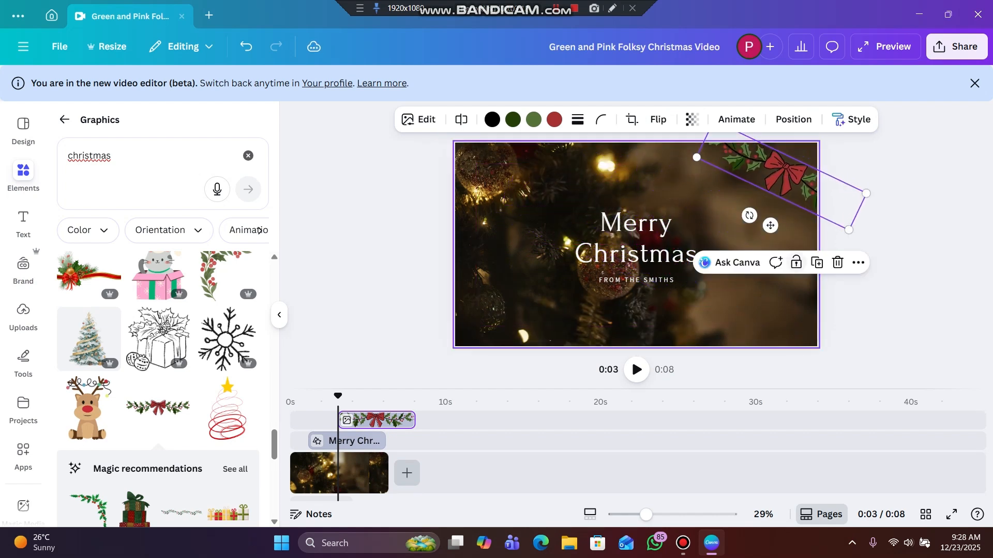
pyautogui.click(641, 307)
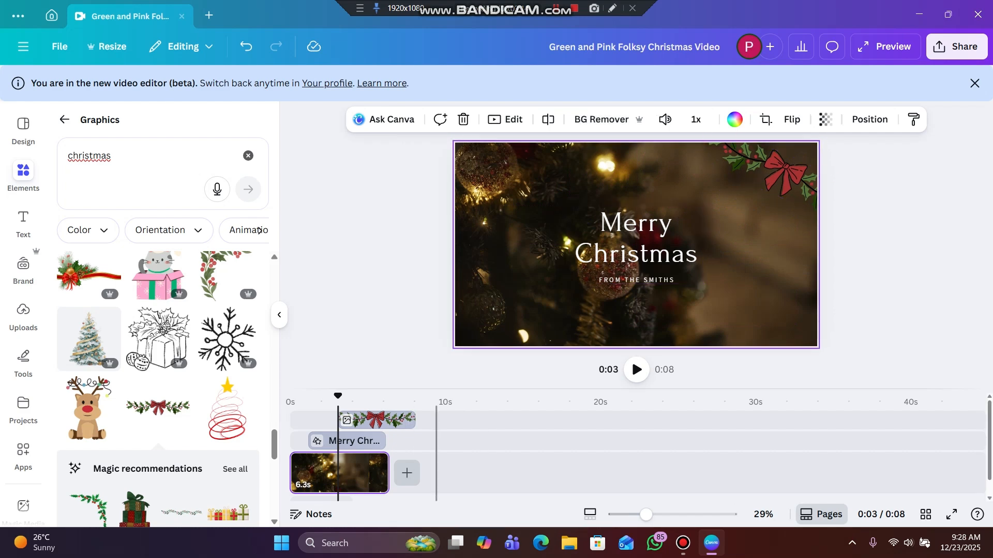
# Align the holly garland's clip with the "Merry Christmas" text on the timeline and return the playhead to the start
pyautogui.moveTo(387, 420); pyautogui.dragTo(356, 420)
pyautogui.click(343, 402)
pyautogui.click(523, 369)
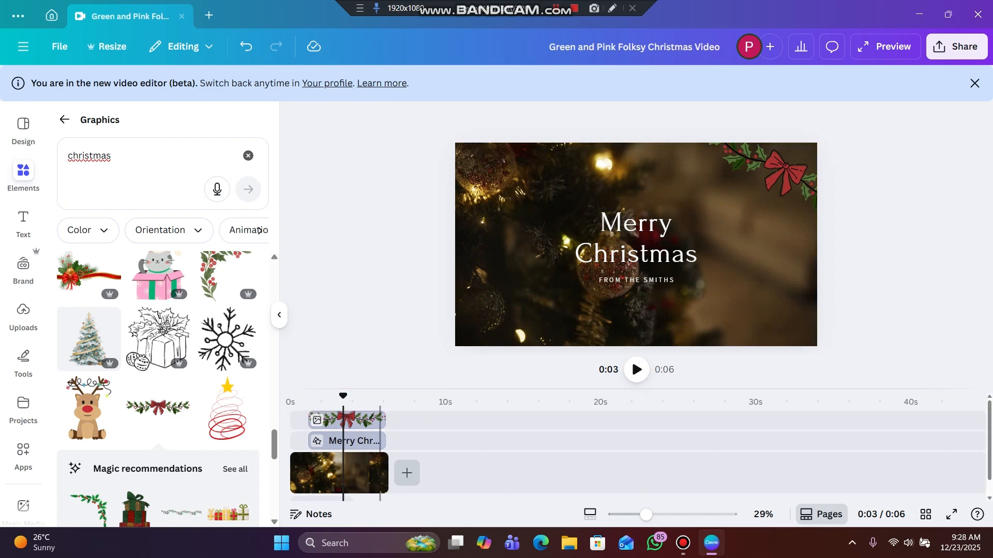
pyautogui.click(318, 401)
pyautogui.moveTo(318, 397); pyautogui.dragTo(290, 397)
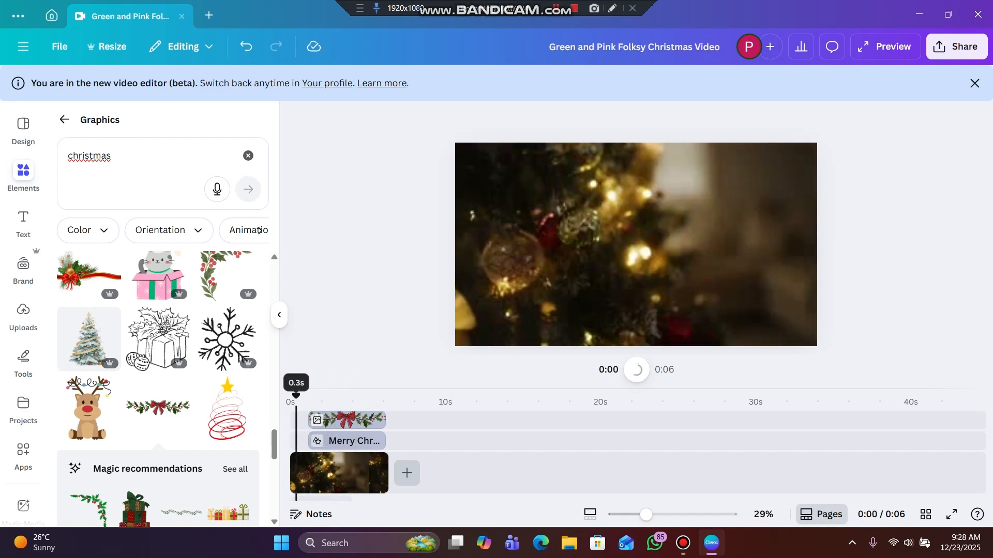
pyautogui.scroll(-3, 207, 336)
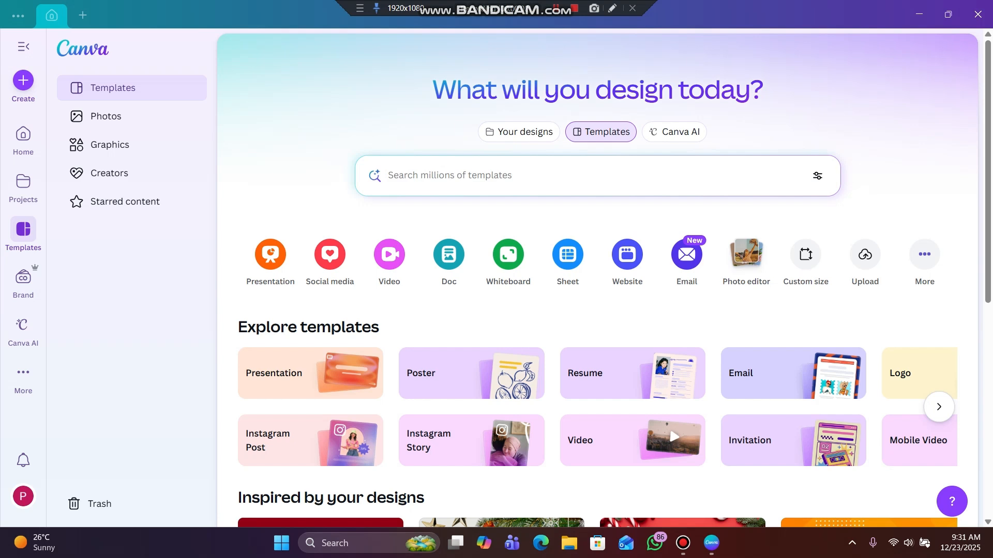
# Search the template library for "christmas invitation"
pyautogui.click(450, 176)
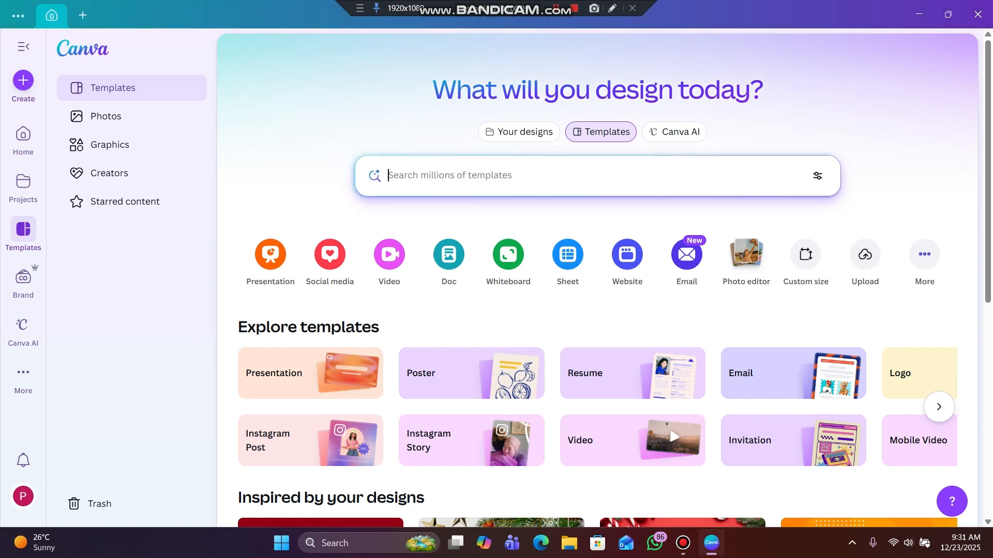
pyautogui.write('chris')
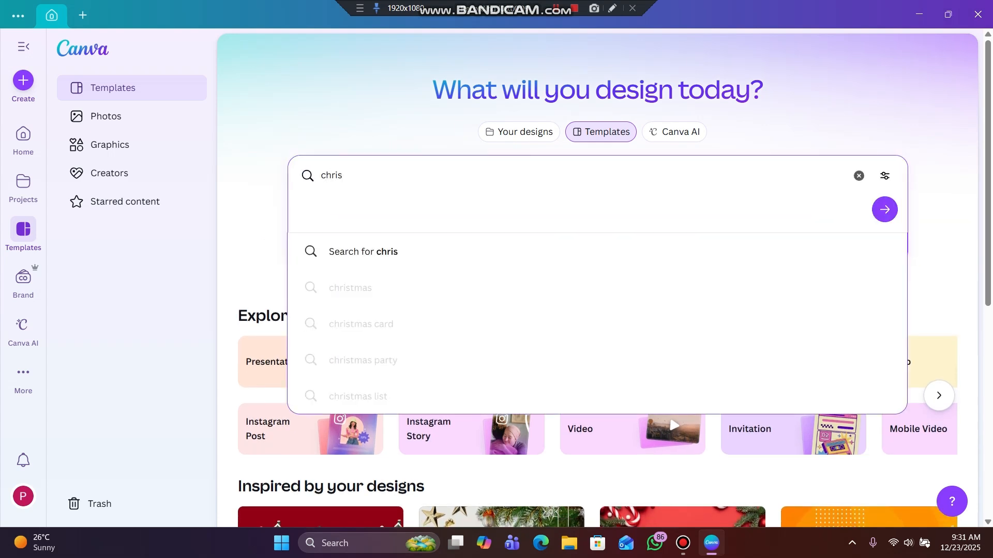
pyautogui.write('tmas party invi')
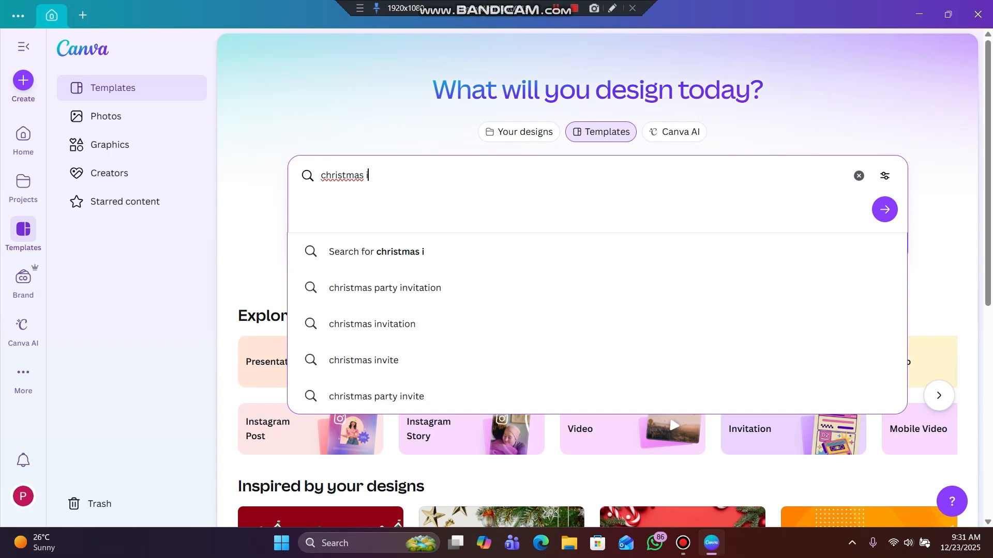
pyautogui.press('Down')
pyautogui.press('Return')
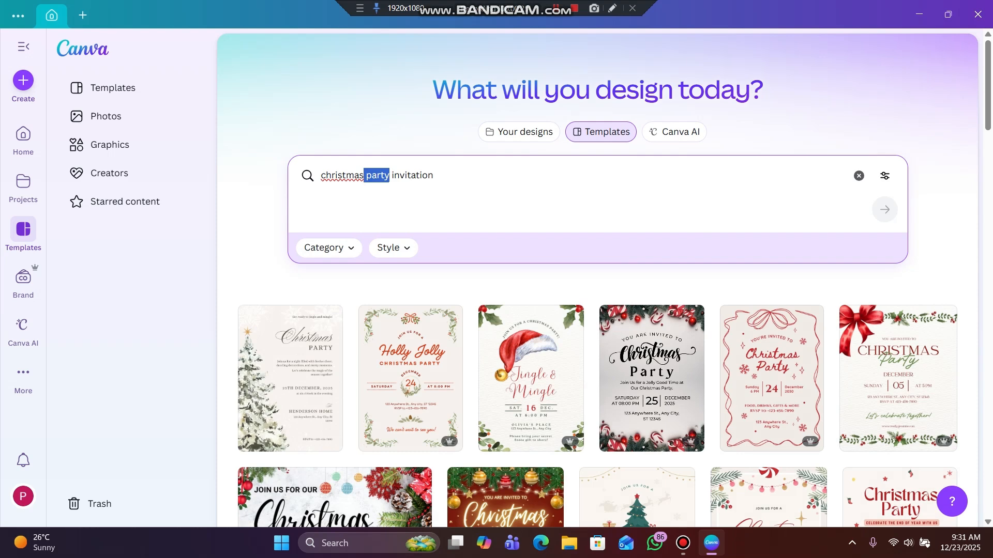
pyautogui.press('BackSpace')
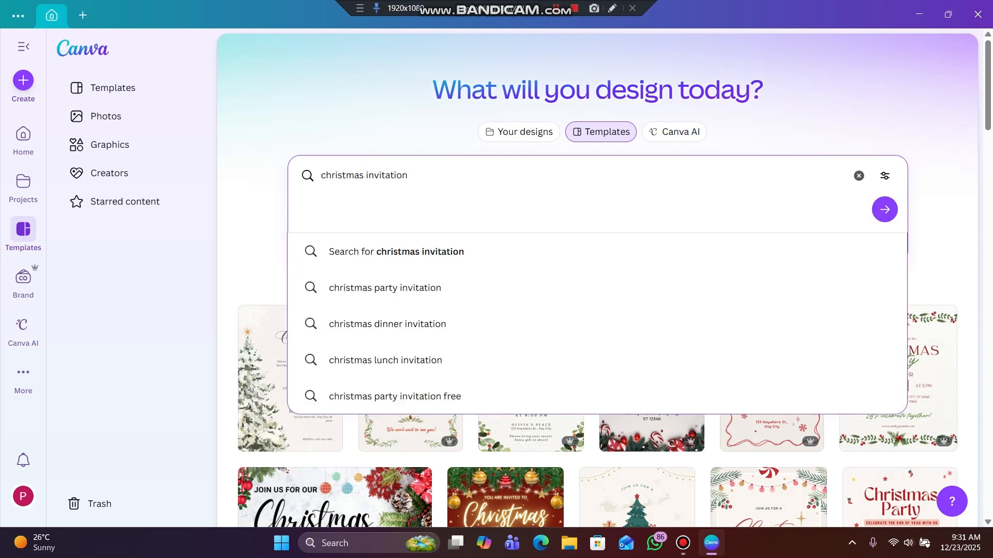
pyautogui.press('Return')
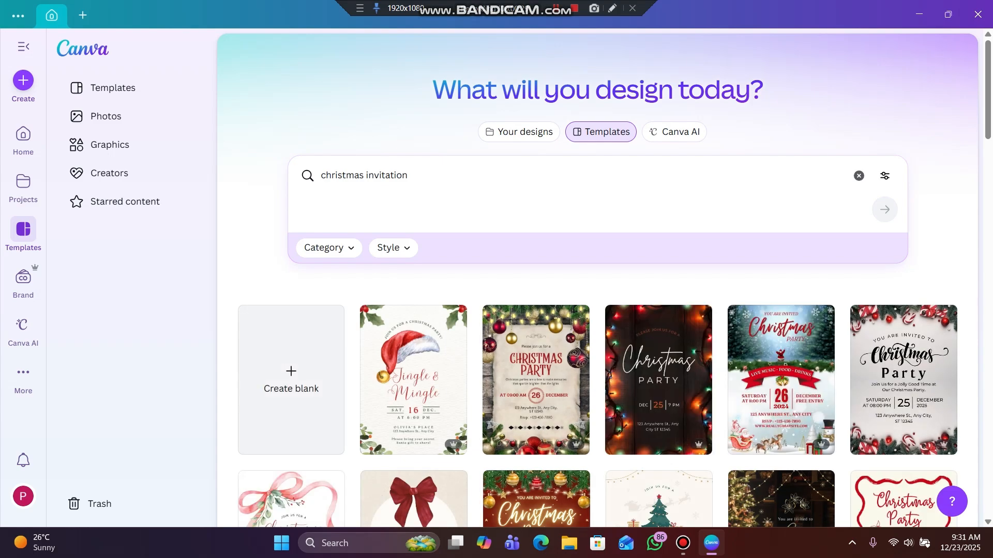
# Open the "Gold and Dark Green Classy Christmas Party Invitation" template for customizing
pyautogui.scroll(-2, 537, 372)
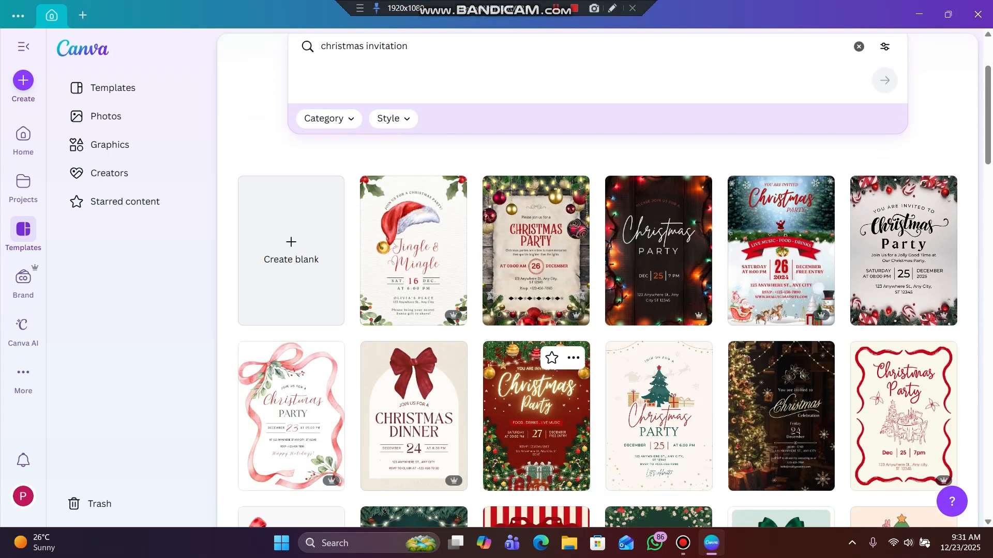
pyautogui.scroll(-5, 781, 413)
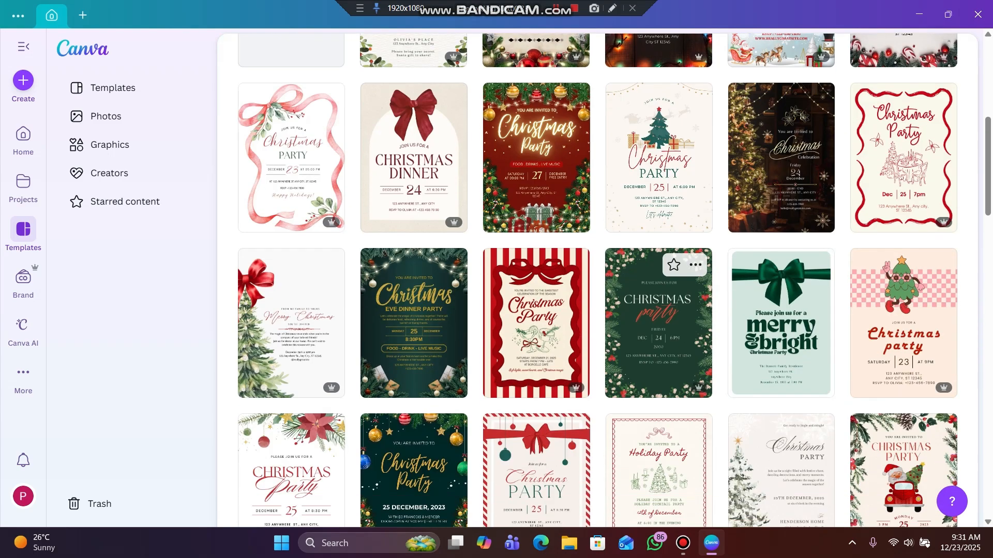
pyautogui.scroll(-3, 537, 310)
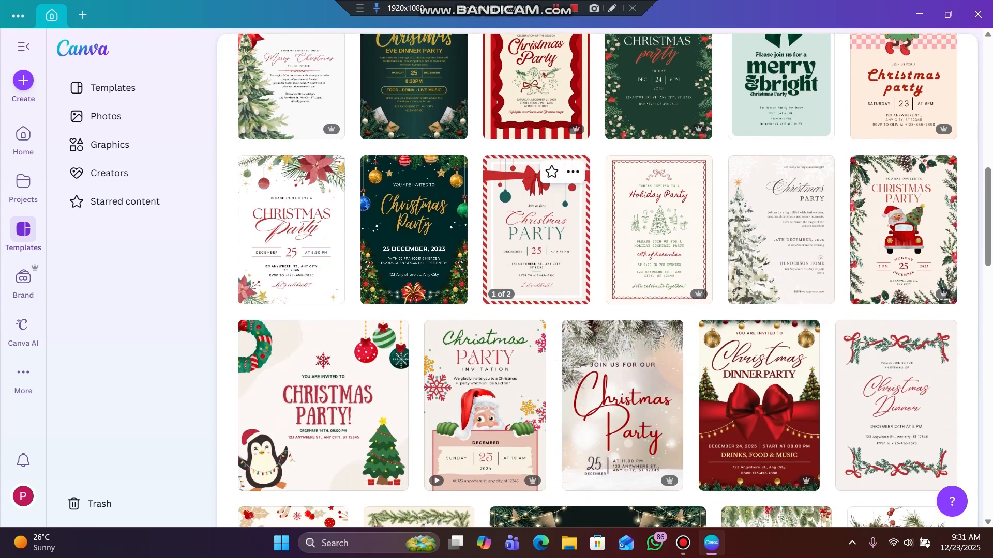
pyautogui.scroll(-1, 323, 341)
pyautogui.scroll(-3, 597, 325)
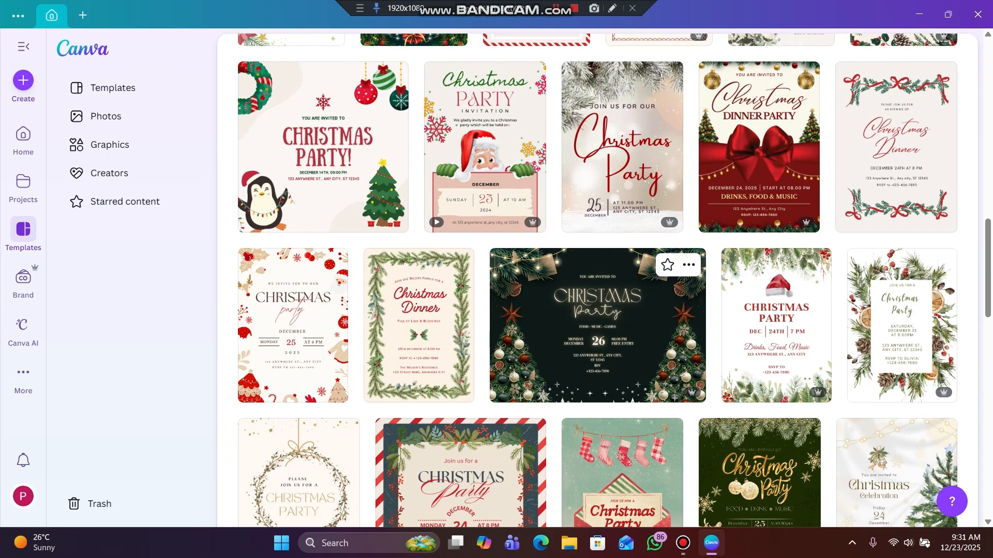
pyautogui.scroll(-1, 597, 325)
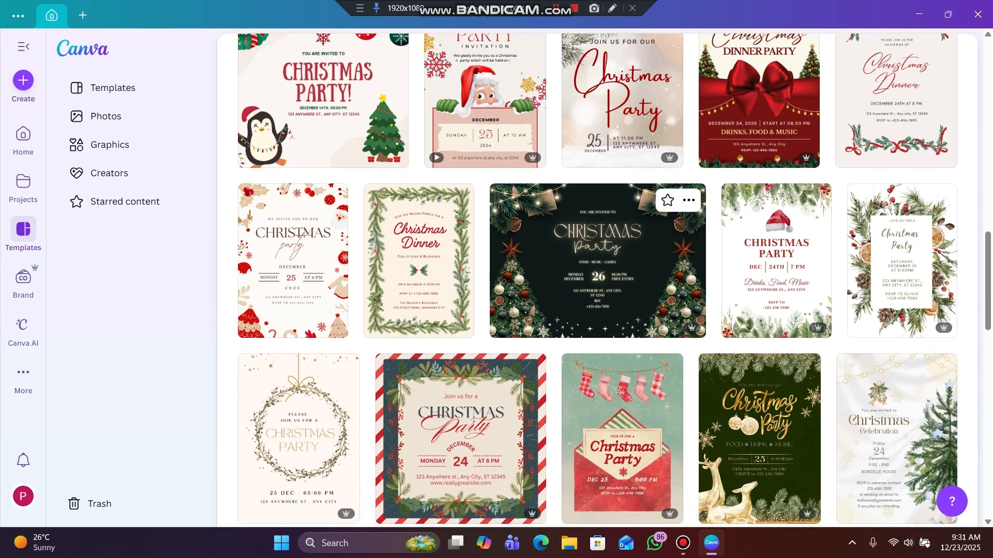
pyautogui.click(597, 326)
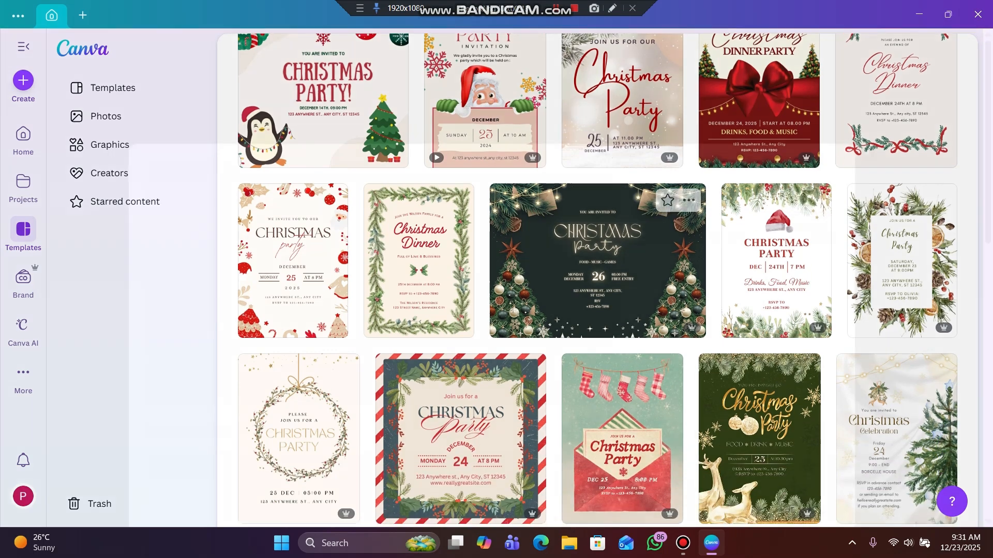
pyautogui.scroll(-4, 491, 336)
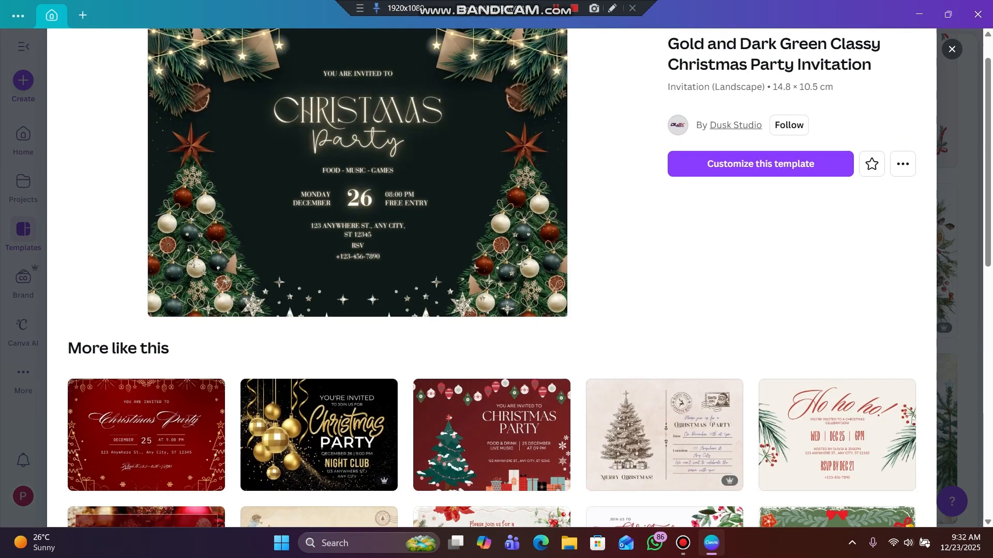
pyautogui.scroll(4, 491, 336)
pyautogui.scroll(-5, 491, 336)
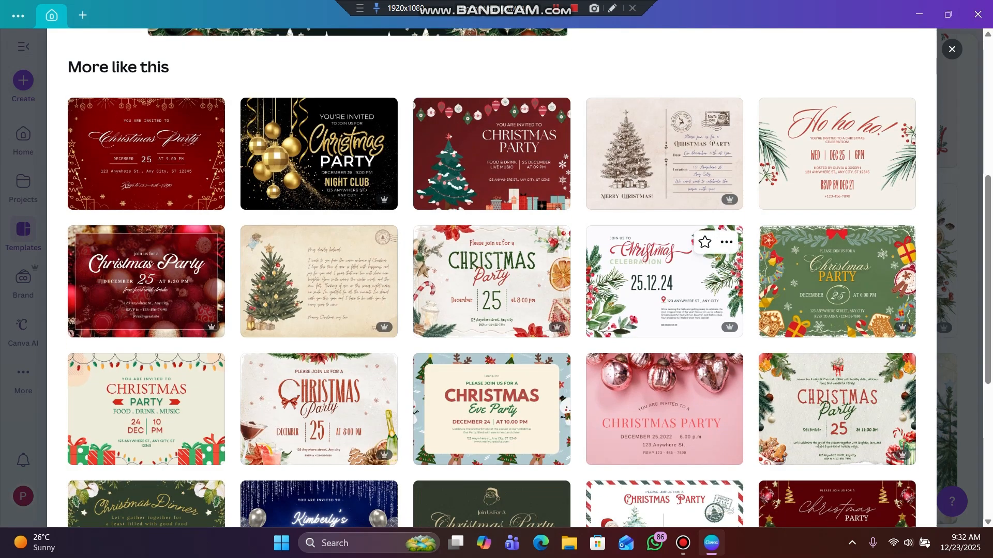
pyautogui.scroll(5, 491, 336)
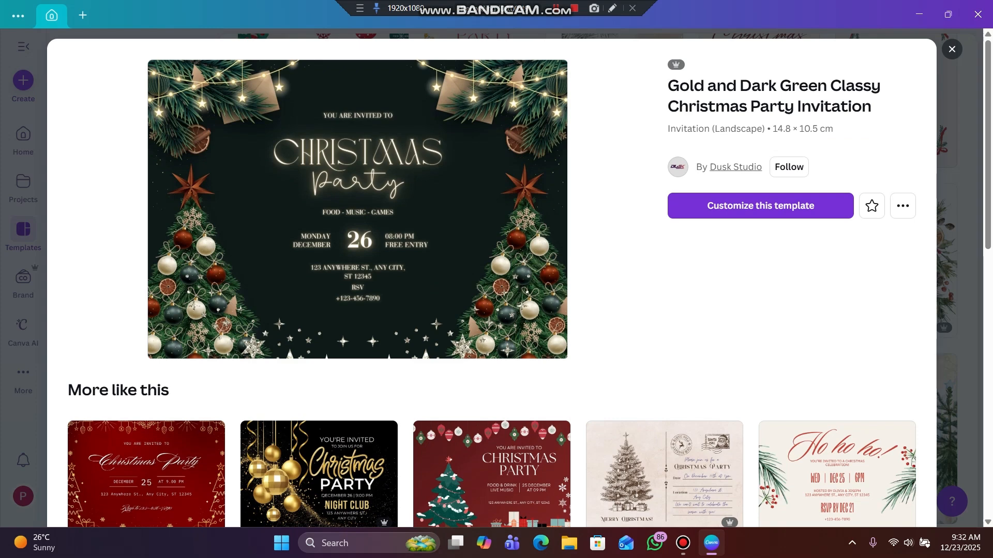
pyautogui.click(760, 205)
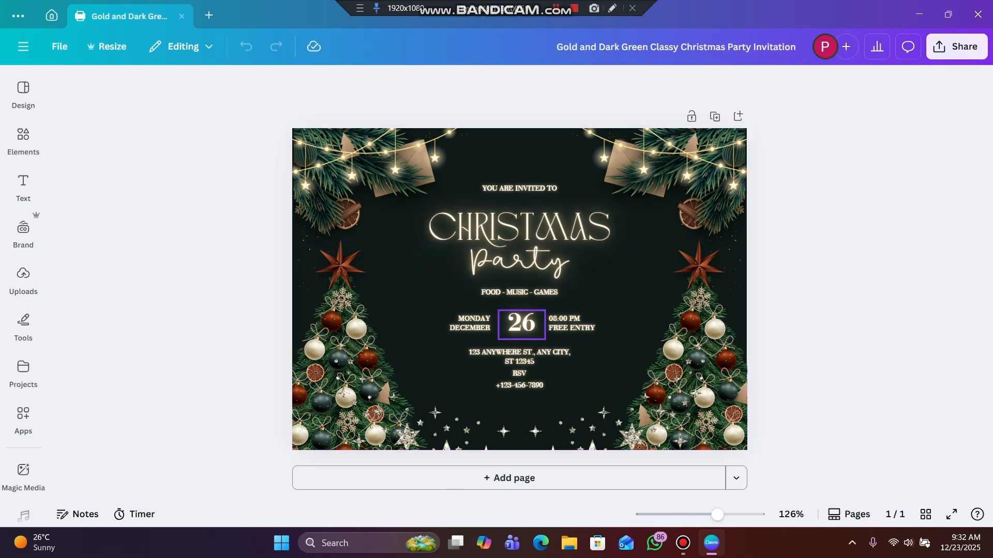
# Delete the large number 26 and the left Christmas tree from the invitation
pyautogui.press('Delete')
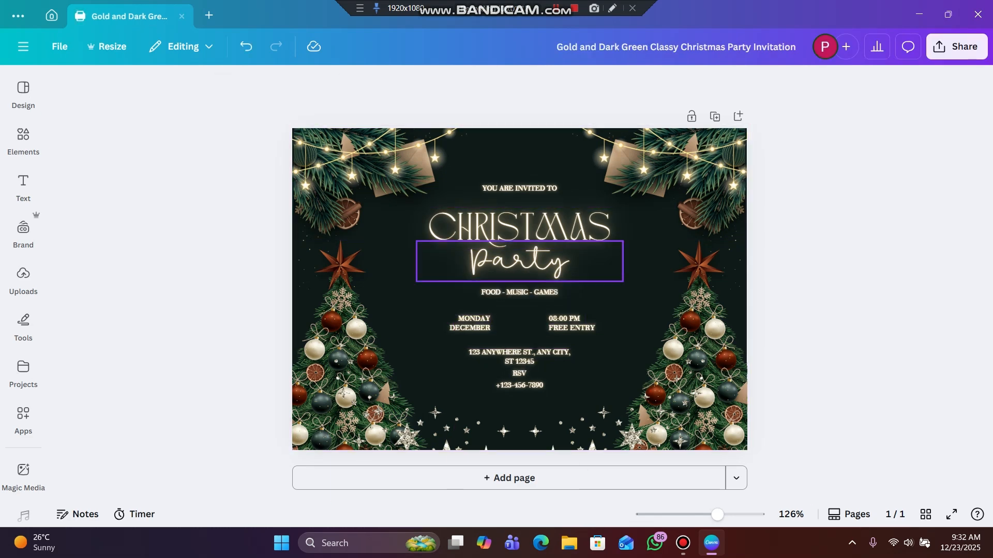
pyautogui.click(341, 320)
pyautogui.click(23, 140)
pyautogui.click(245, 330)
pyautogui.click(707, 419)
pyautogui.click(458, 315)
pyautogui.press('Delete')
# Delete the silver star and snowflake graphics along the lower edge and the right Christmas tree
pyautogui.click(496, 411)
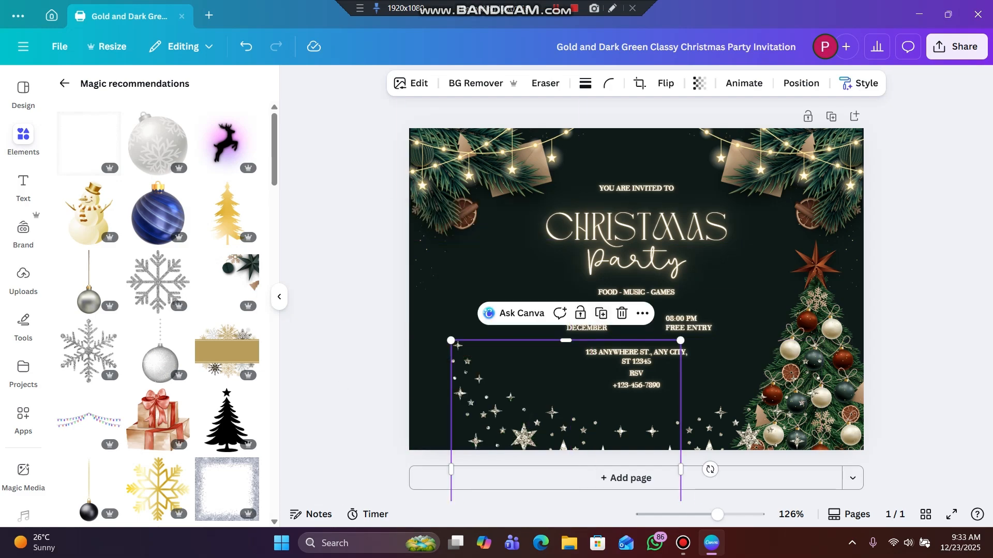
pyautogui.press('Delete')
pyautogui.click(708, 419)
pyautogui.press('Delete')
pyautogui.click(817, 331)
pyautogui.press('Delete')
# Find "christmas gift box" graphics and place the pile of wrapped gifts in the invitation's lower-right corner
pyautogui.click(65, 83)
pyautogui.click(150, 120)
pyautogui.write('christmas gift b')
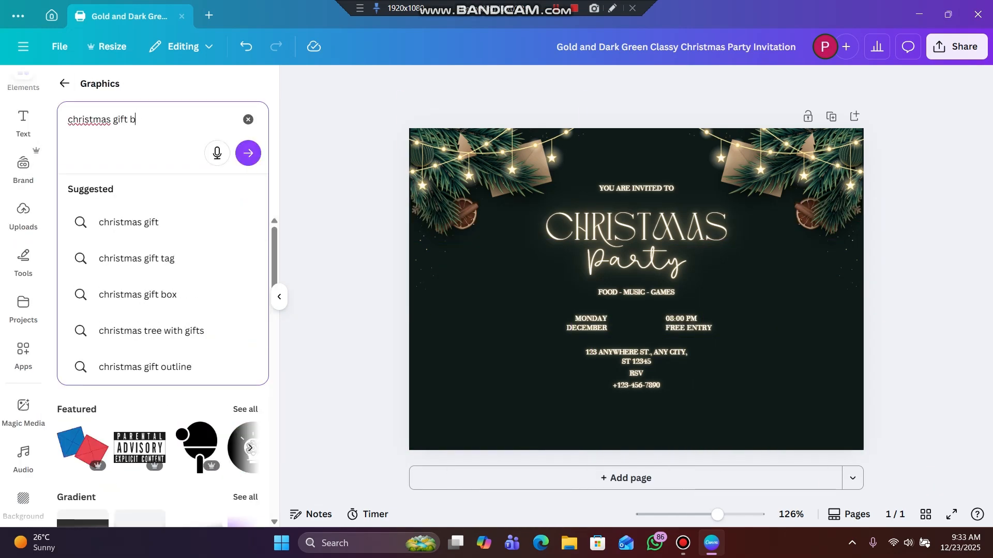
pyautogui.write('ox')
pyautogui.press('Return')
pyautogui.scroll(-10, 161, 362)
pyautogui.click(226, 372)
pyautogui.moveTo(636, 290); pyautogui.dragTo(789, 385)
pyautogui.click(496, 411)
# Add the red sack of gifts from the recommended graphics and arrange it on the invitation
pyautogui.scroll(-5, 160, 362)
pyautogui.click(234, 439)
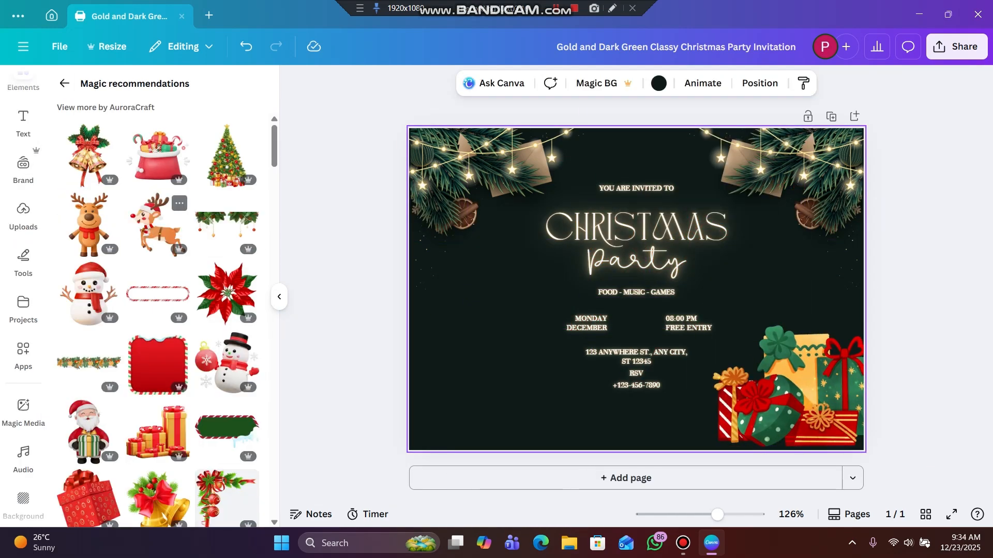
pyautogui.click(158, 155)
pyautogui.moveTo(505, 419); pyautogui.dragTo(710, 208)
pyautogui.moveTo(786, 388); pyautogui.dragTo(812, 393)
pyautogui.moveTo(775, 184); pyautogui.dragTo(740, 427)
pyautogui.click(496, 411)
# Add another recommended graphic near the invitation's lower middle and open the sharing options
pyautogui.scroll(-20, 160, 362)
pyautogui.click(158, 360)
pyautogui.moveTo(636, 418); pyautogui.dragTo(636, 393)
pyautogui.click(957, 47)
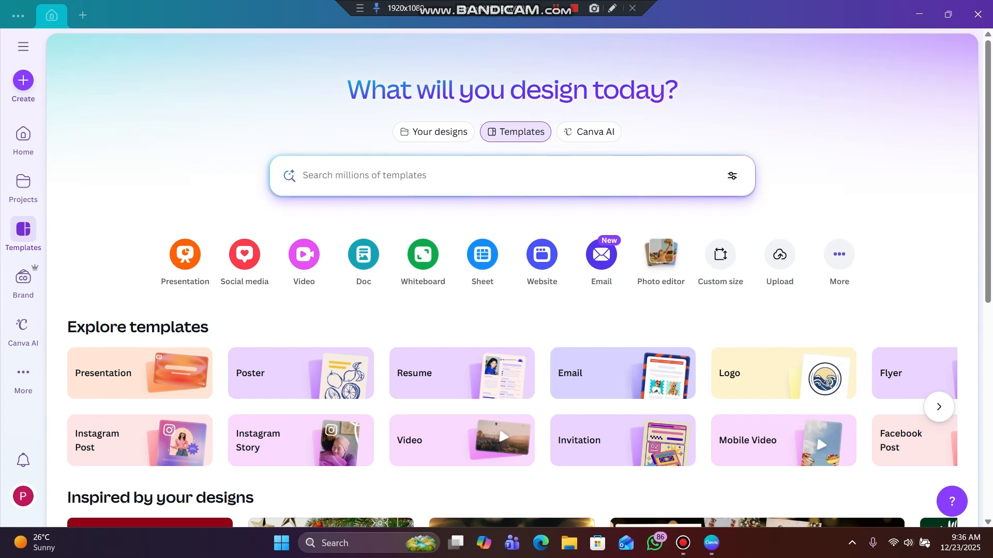
# Search the template library for "christmas post"
pyautogui.click(485, 176)
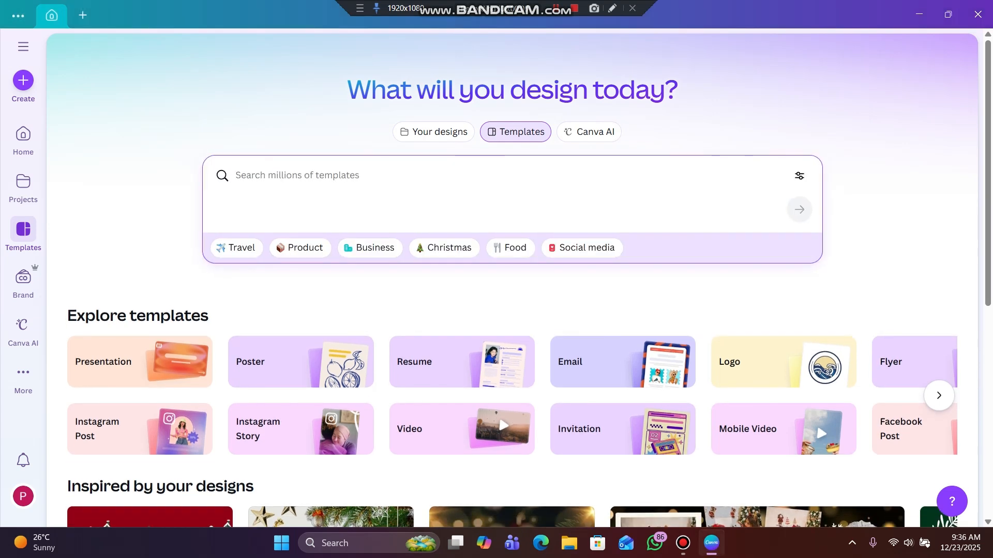
pyautogui.write('christmas')
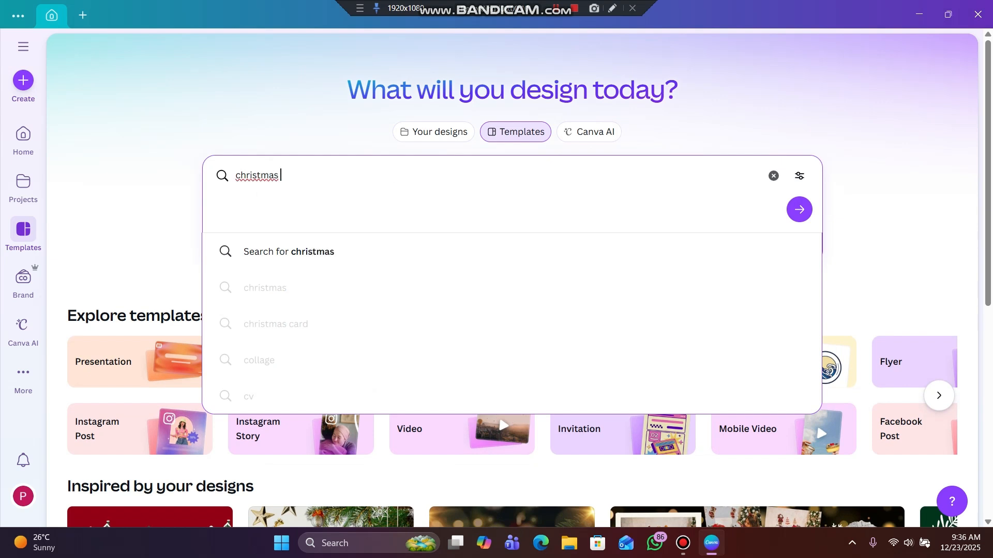
pyautogui.write(' pos')
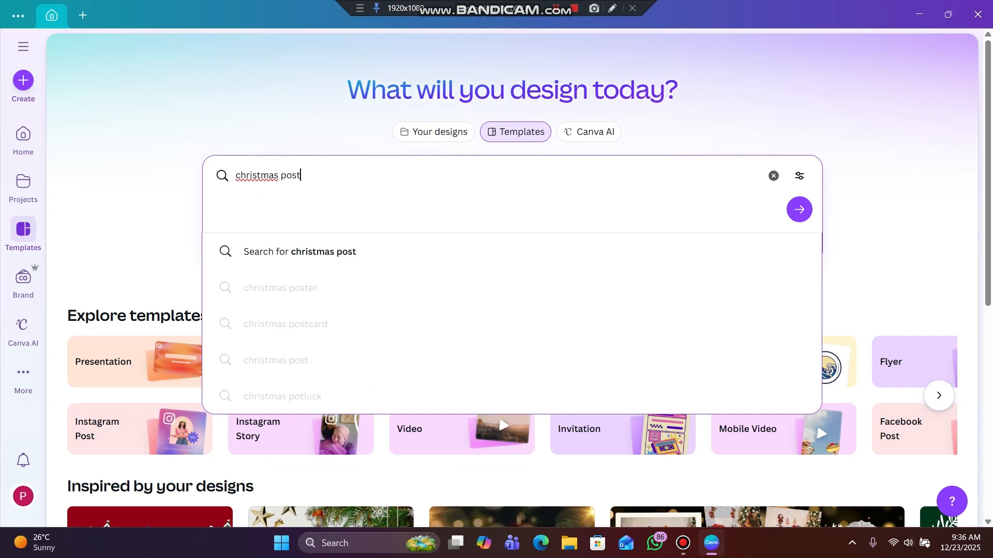
pyautogui.write('t')
pyautogui.press('Return')
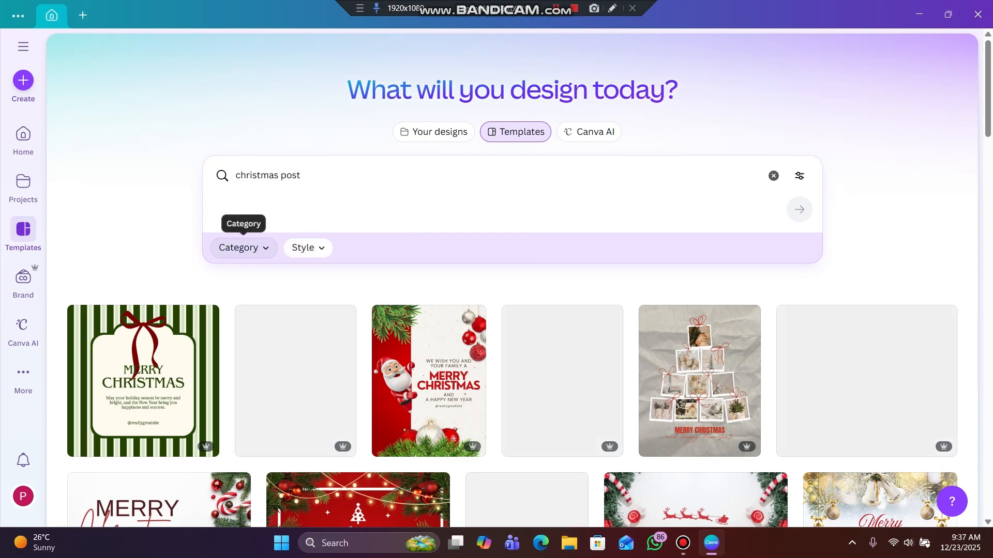
# Look through the Christmas post templates and open the preview of the Green Cozy Merry Christmas Instagram Post
pyautogui.scroll(-3, 308, 248)
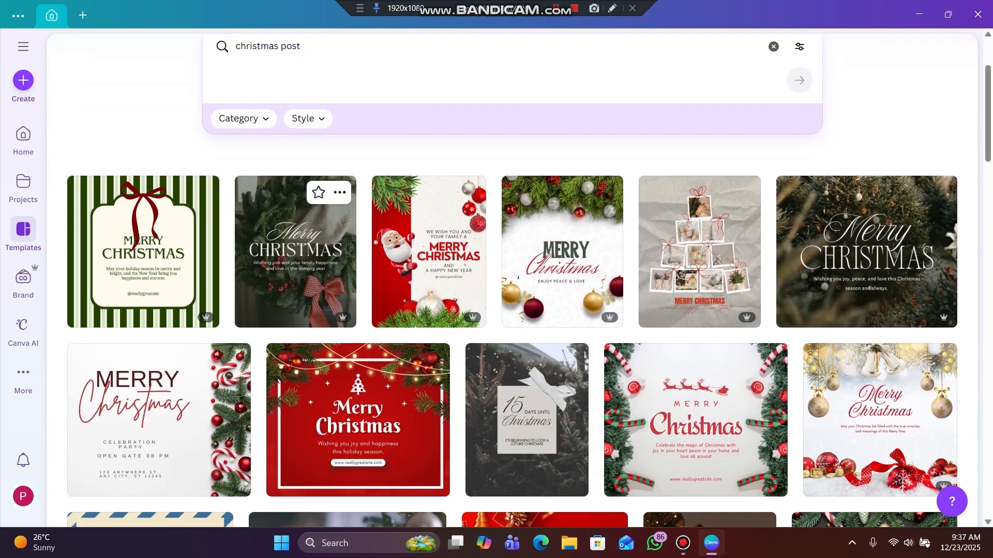
pyautogui.scroll(-4, 543, 279)
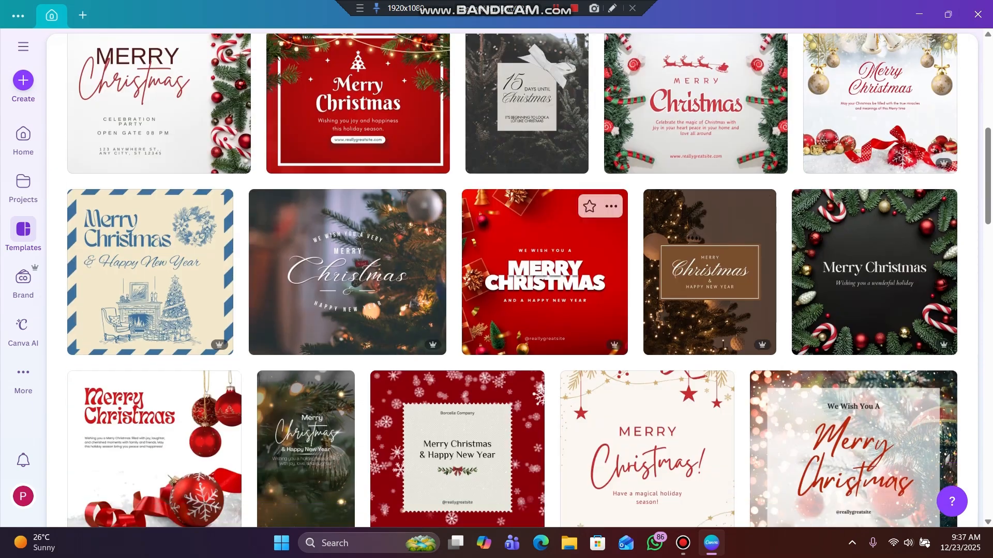
pyautogui.scroll(-1, 457, 393)
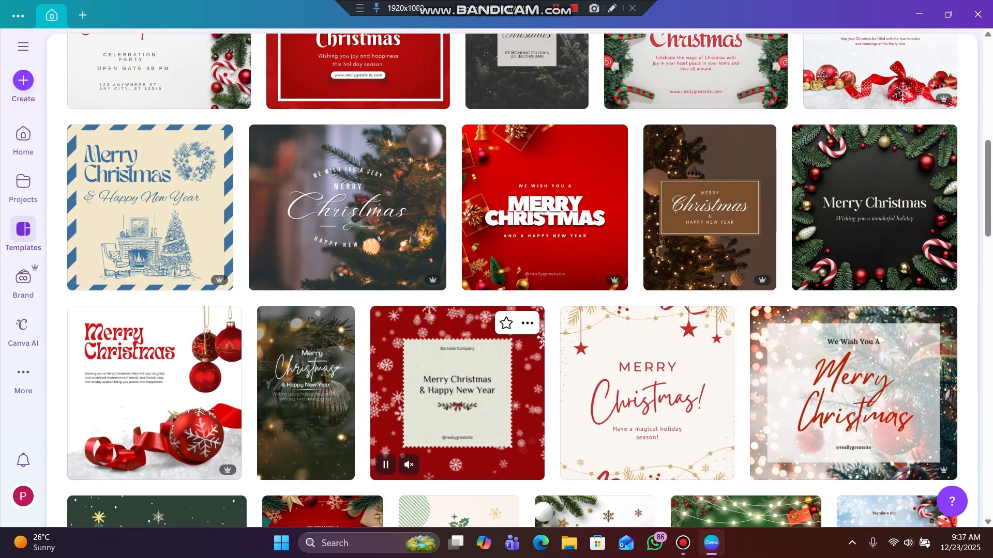
pyautogui.scroll(-10, 458, 331)
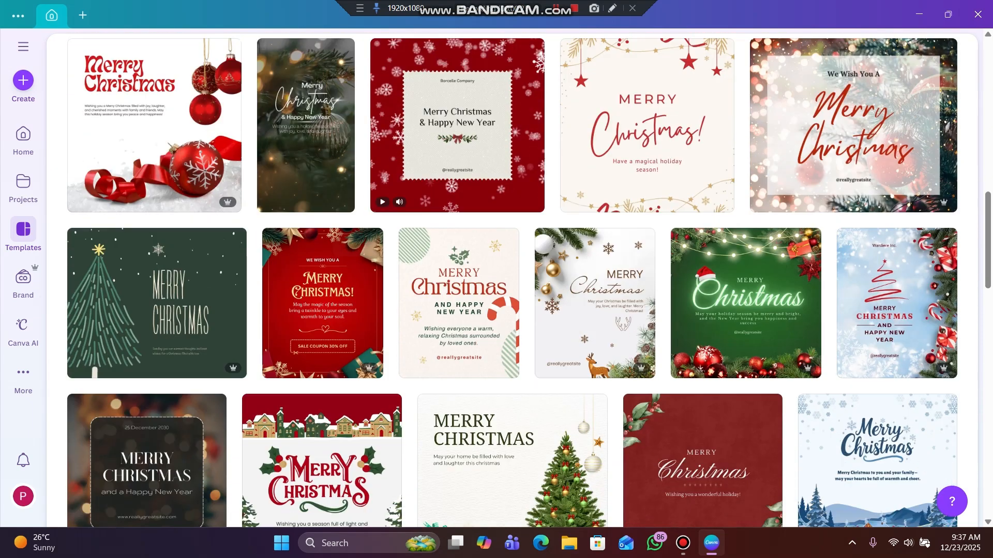
pyautogui.scroll(-2, 458, 331)
pyautogui.scroll(11, 458, 331)
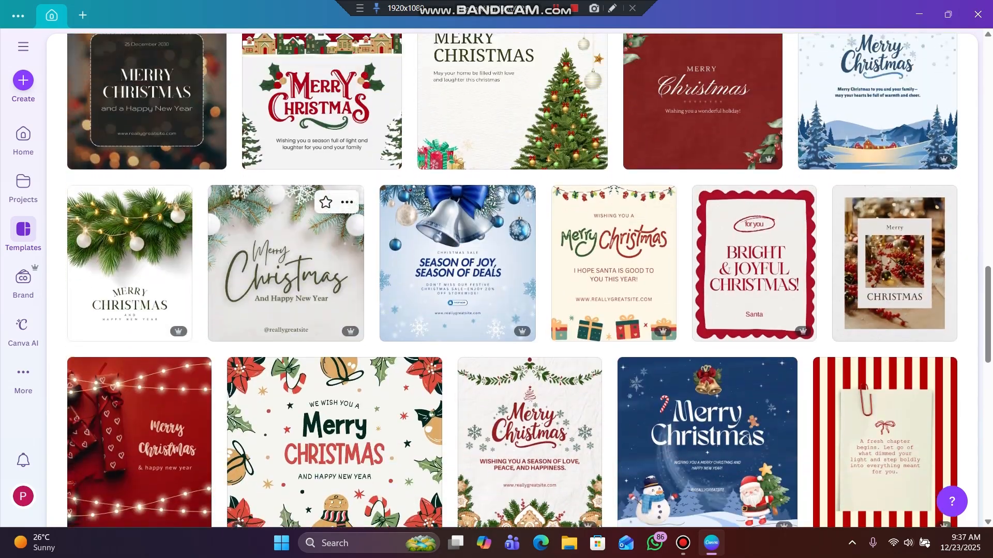
pyautogui.scroll(7, 310, 279)
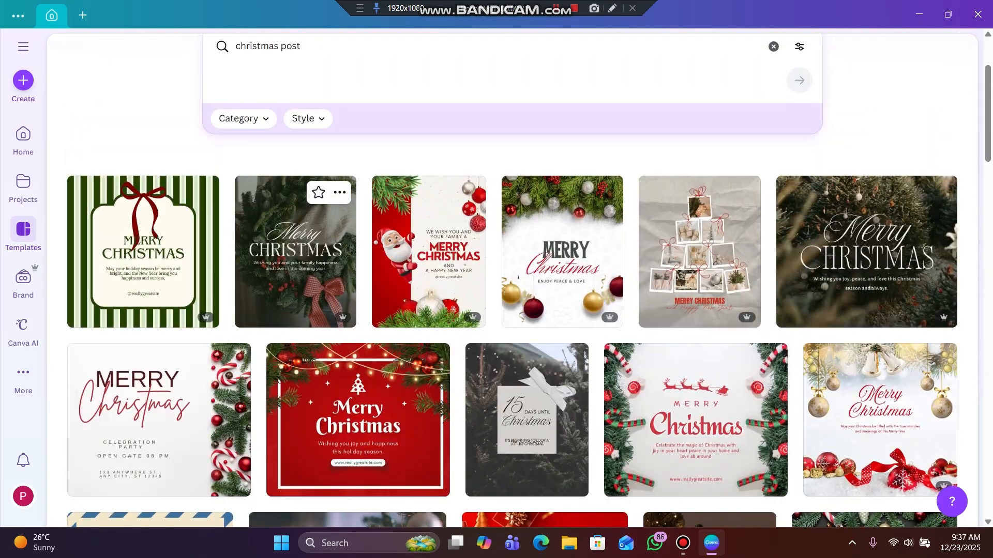
pyautogui.click(295, 253)
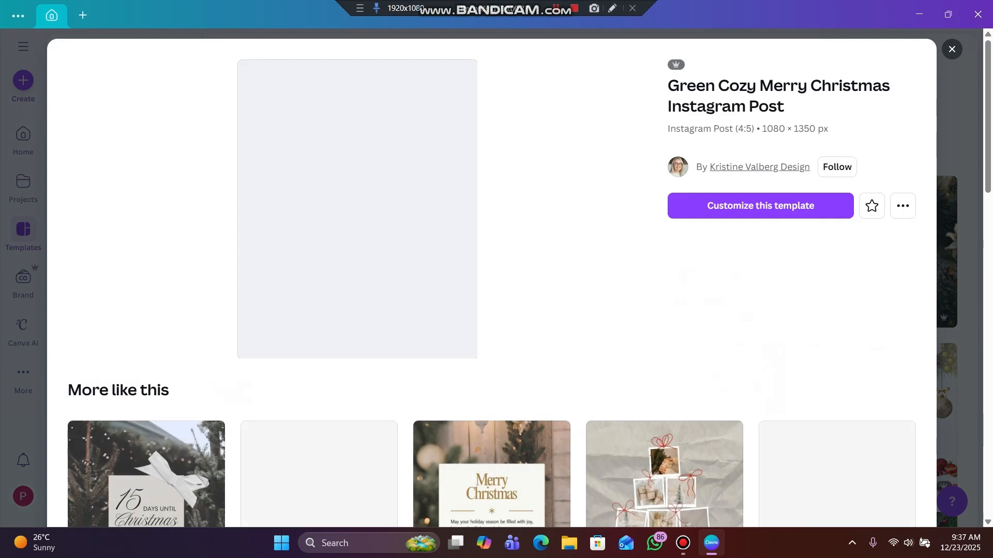
# Check the similar designs, then start customizing the Green Cozy Merry Christmas Instagram Post template
pyautogui.scroll(-4, 491, 320)
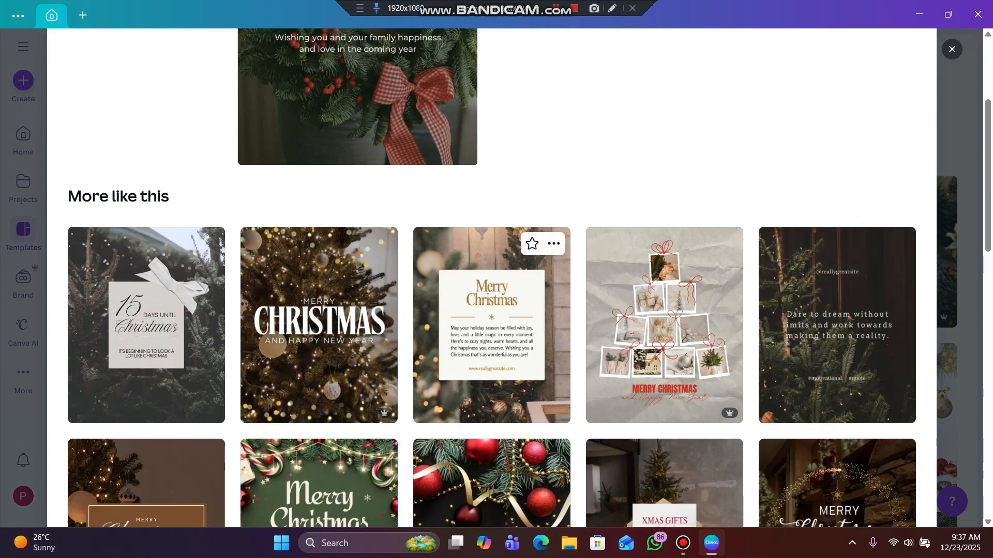
pyautogui.scroll(-4, 662, 228)
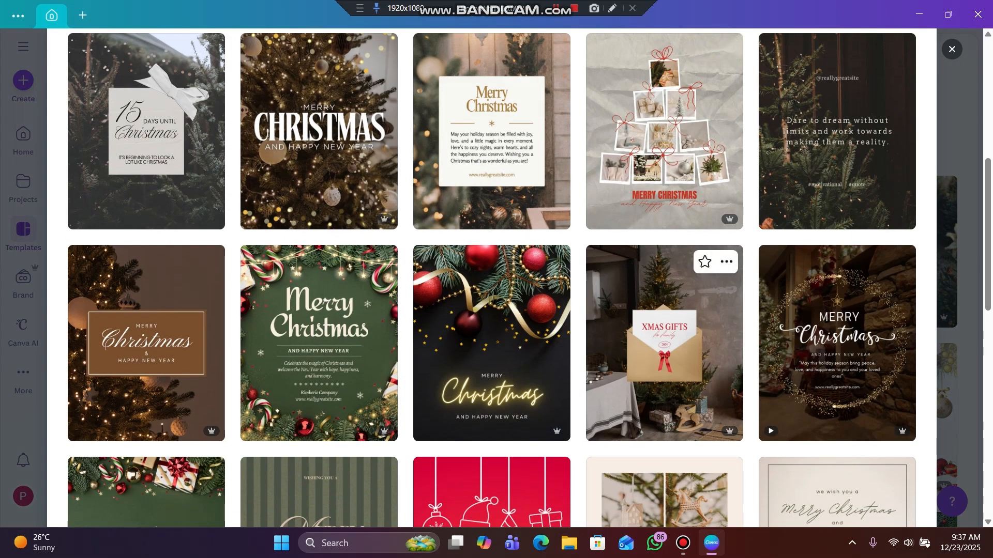
pyautogui.scroll(-10, 664, 310)
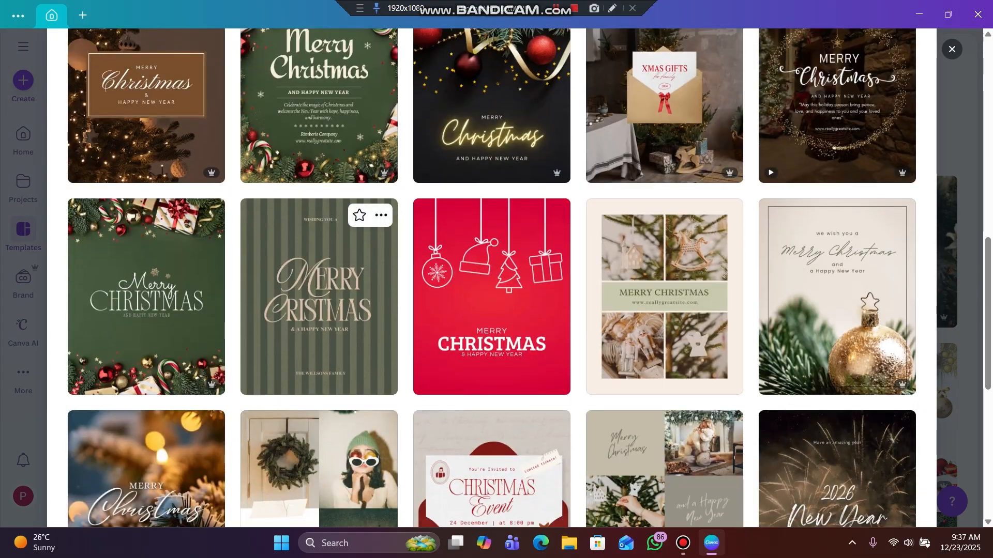
pyautogui.scroll(-3, 517, 285)
pyautogui.scroll(20, 517, 284)
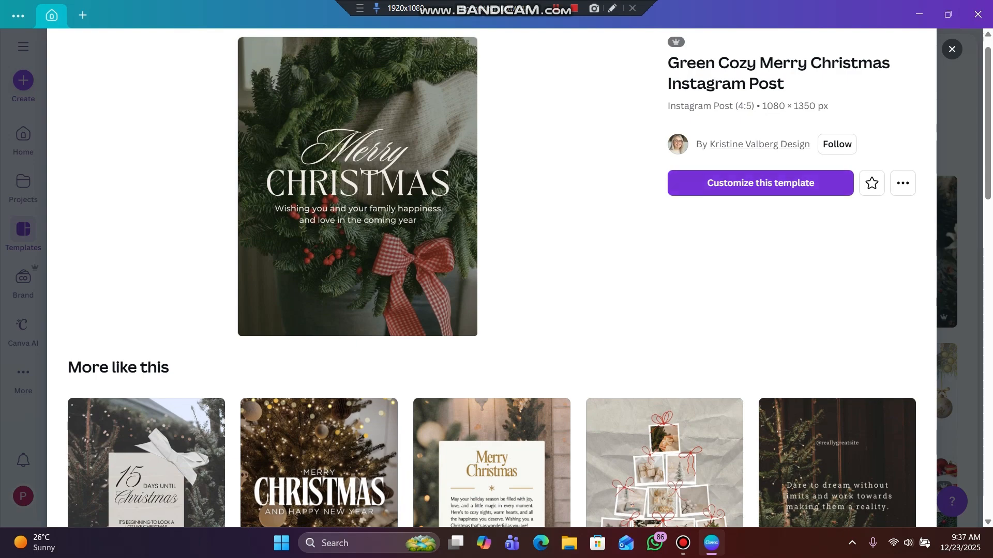
pyautogui.click(760, 183)
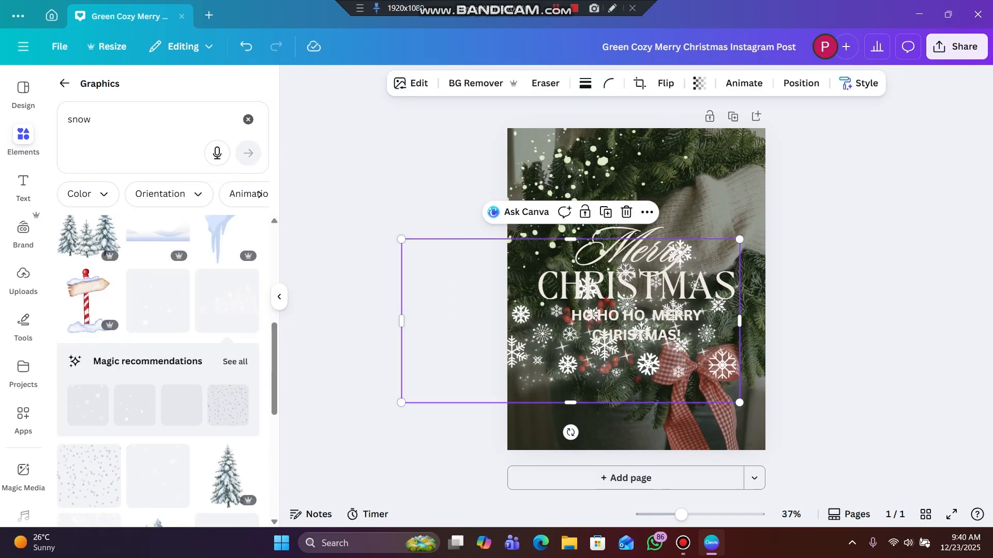
# Move the white snowflake graphic to the upper edge of the post, above the Merry Christmas title
pyautogui.moveTo(589, 319); pyautogui.dragTo(652, 159)
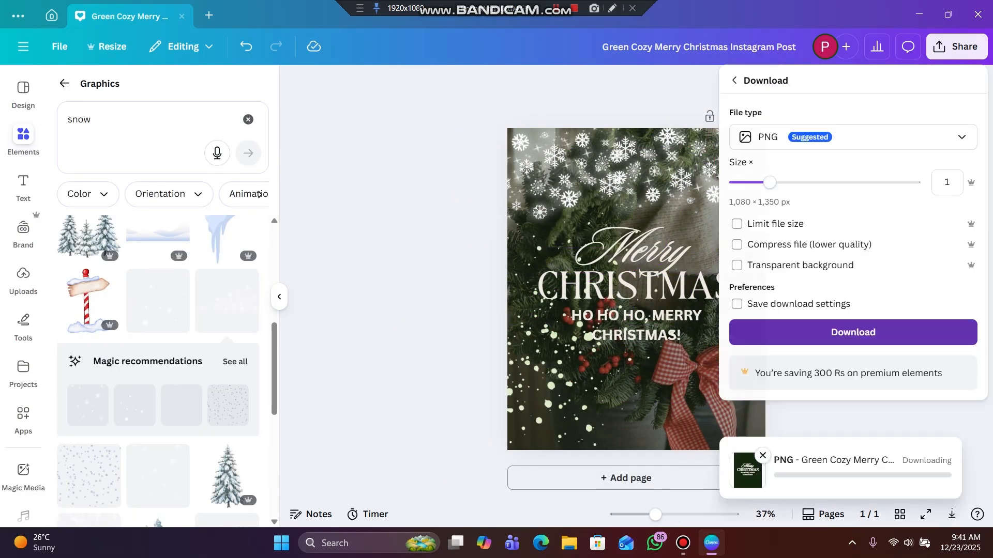